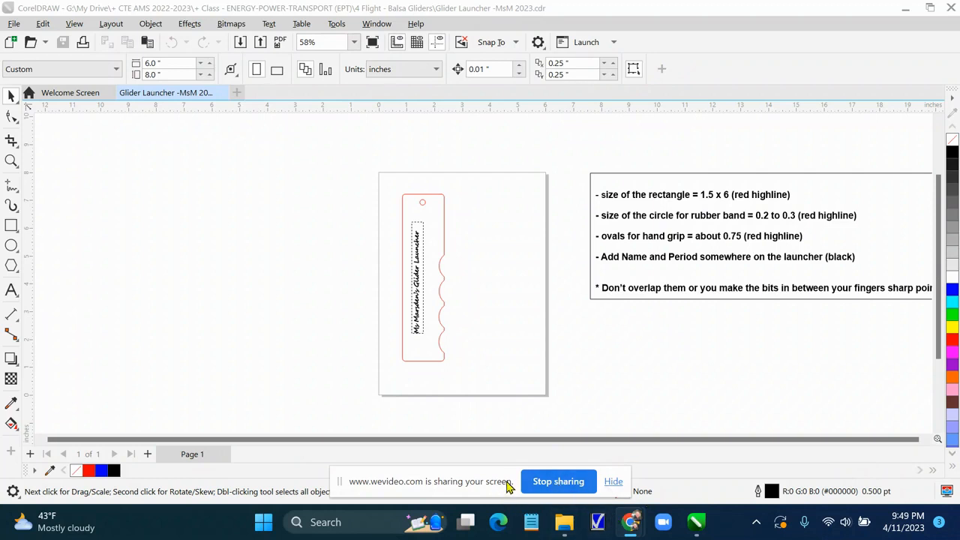
Minimize the open drawing and launch CorelDRAW again from its desktop shortcut
left_click_drag(508, 482, 959, 442)
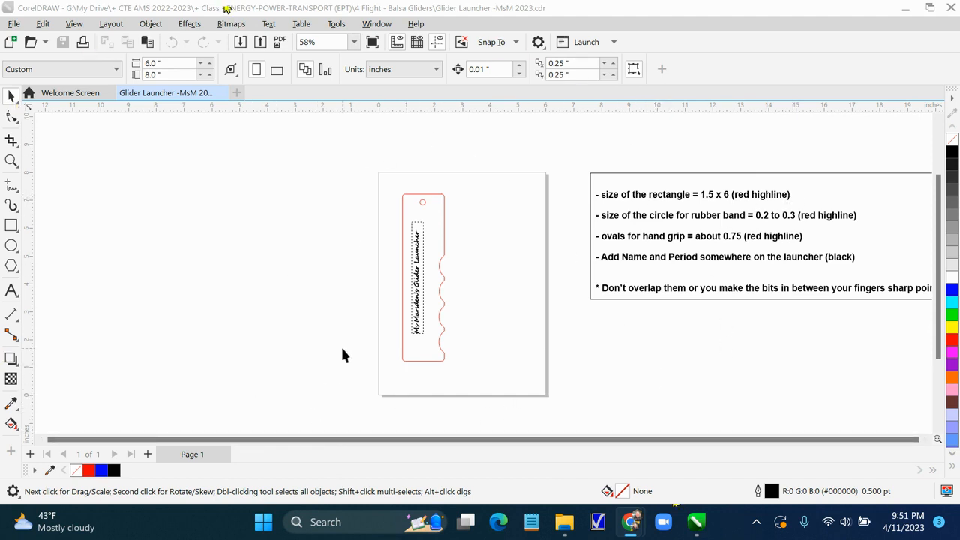
left_click(906, 10)
left_click(897, 10)
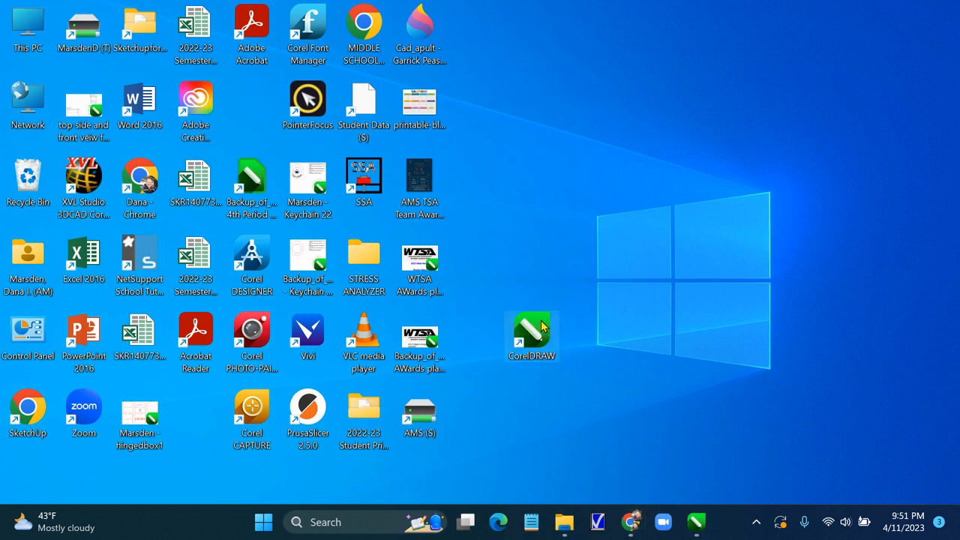
double_click(543, 327)
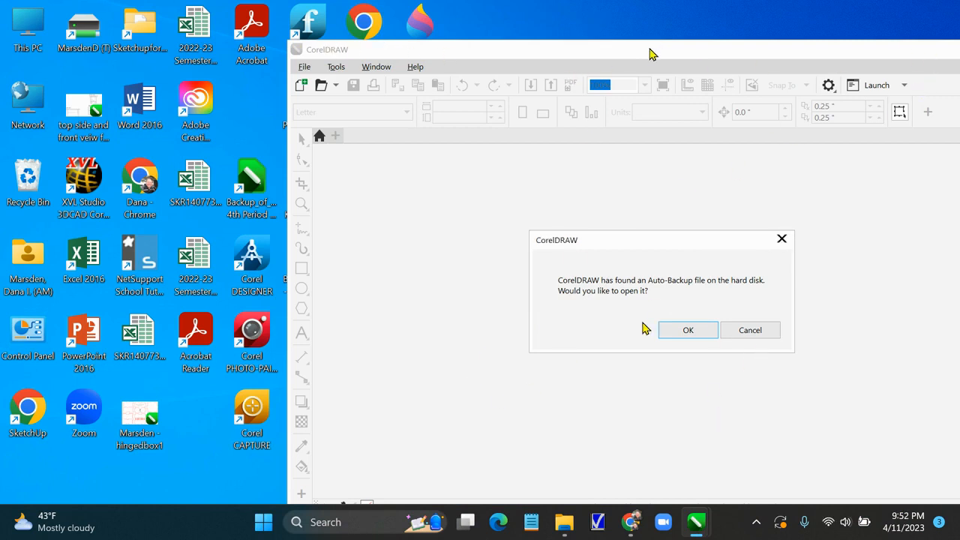
Decline opening the auto-backup file, reposition the window, and start a new document
left_click(750, 330)
left_click_drag(570, 50, 579, 25)
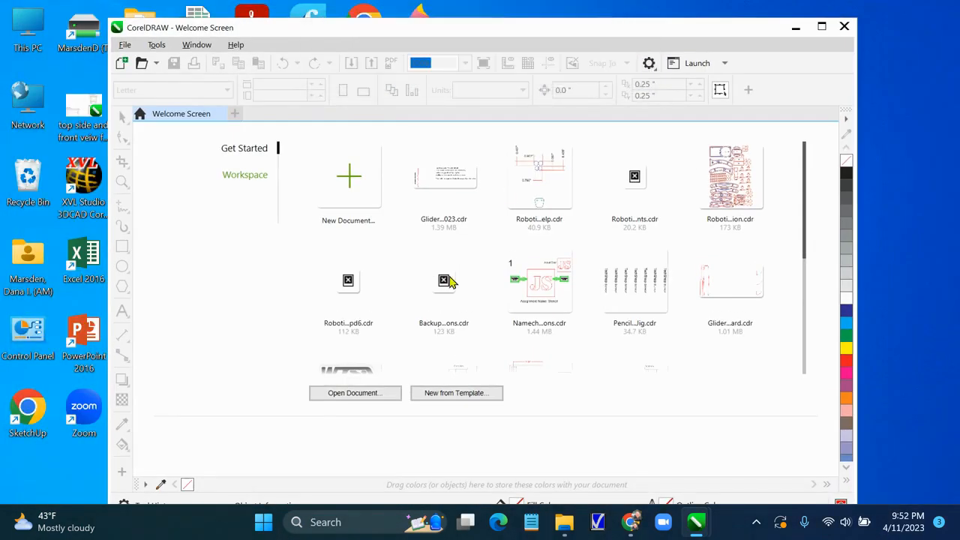
left_click(353, 178)
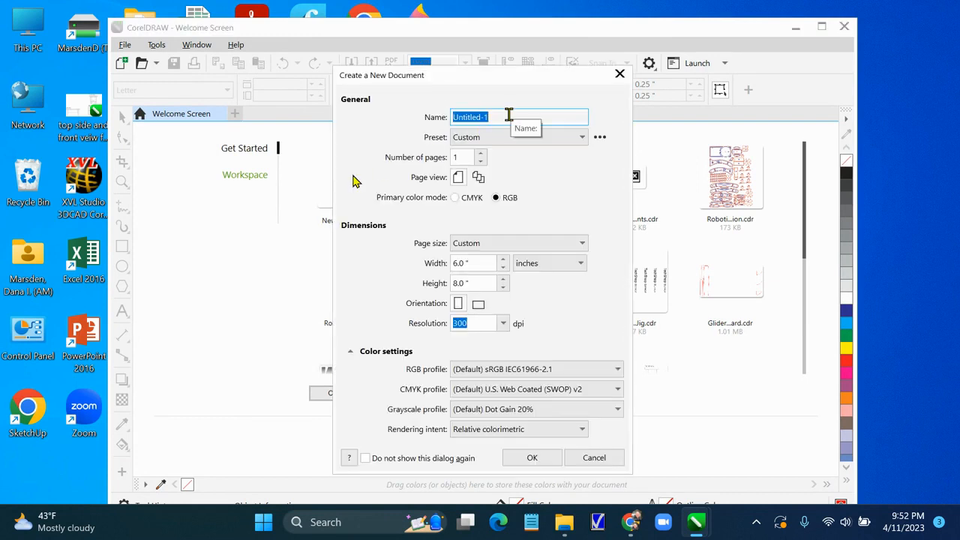
Name the new document with the student's last name followed by ' - glider launcher - 1' and create it
type("Marsden - gr")
key("BackSpace")
type("lider launcher")
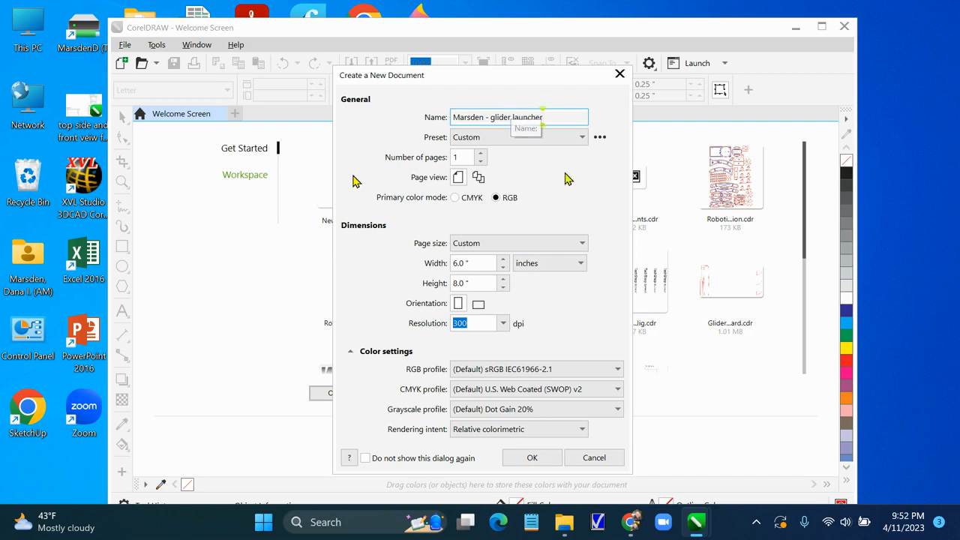
type(" - ")
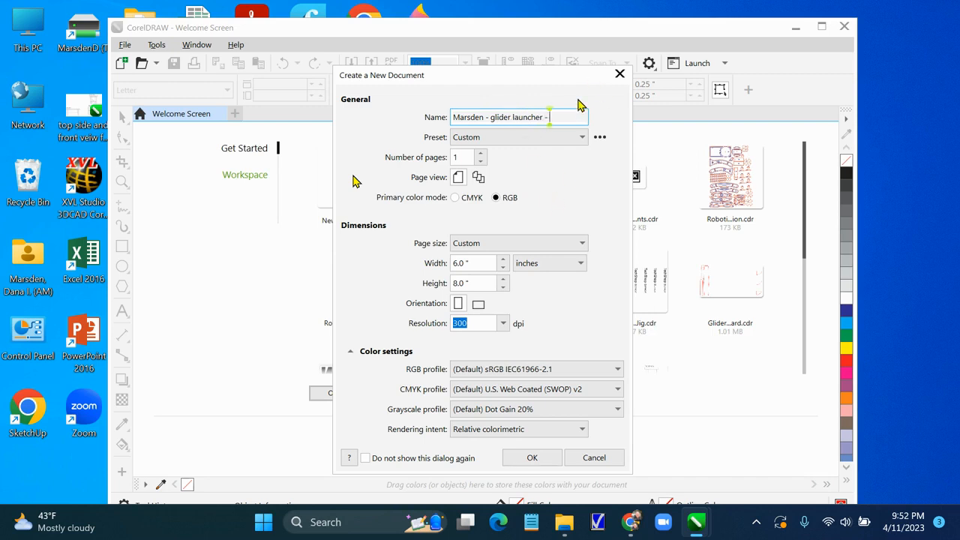
type("1")
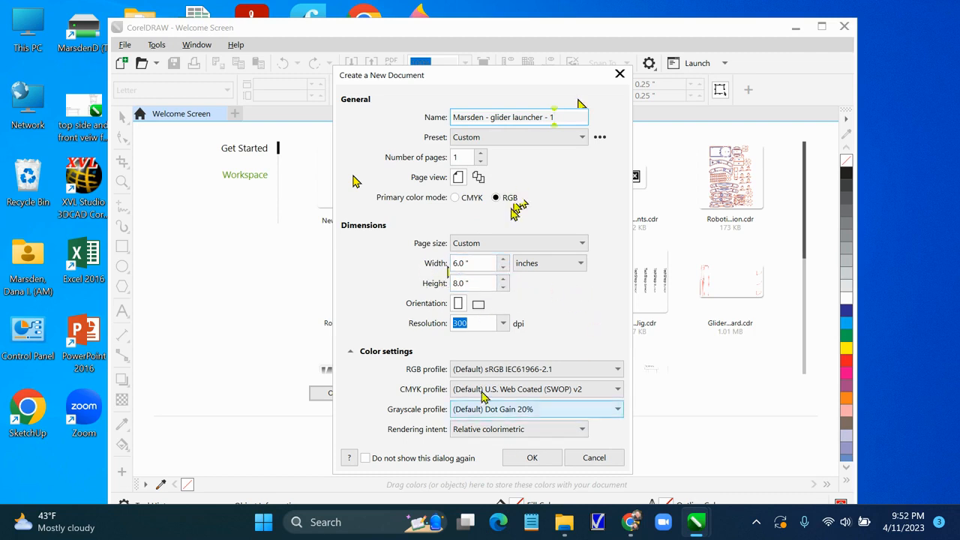
left_click(531, 459)
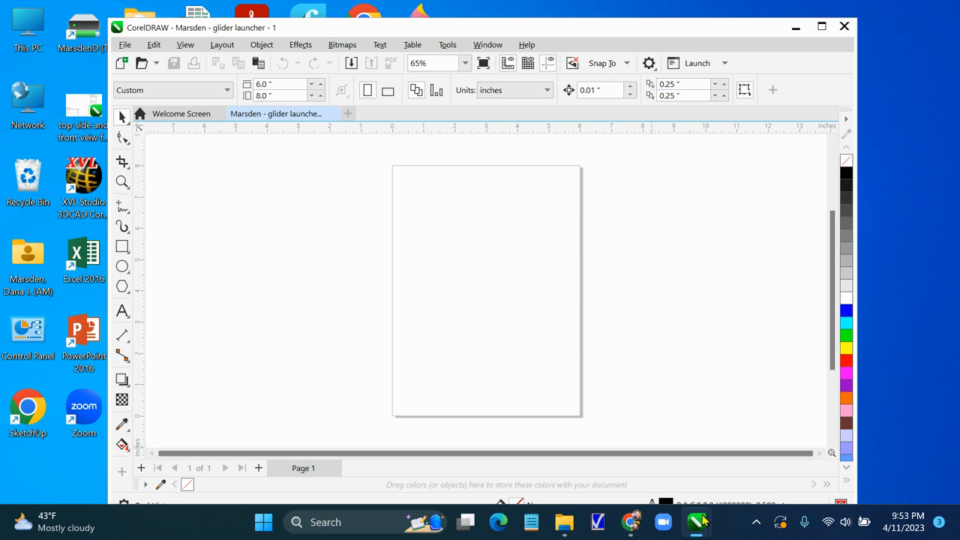
Switch to the Glider Launcher -MsM 2023 drawing and move the whole sample launcher off the page
mouse_move(697, 520)
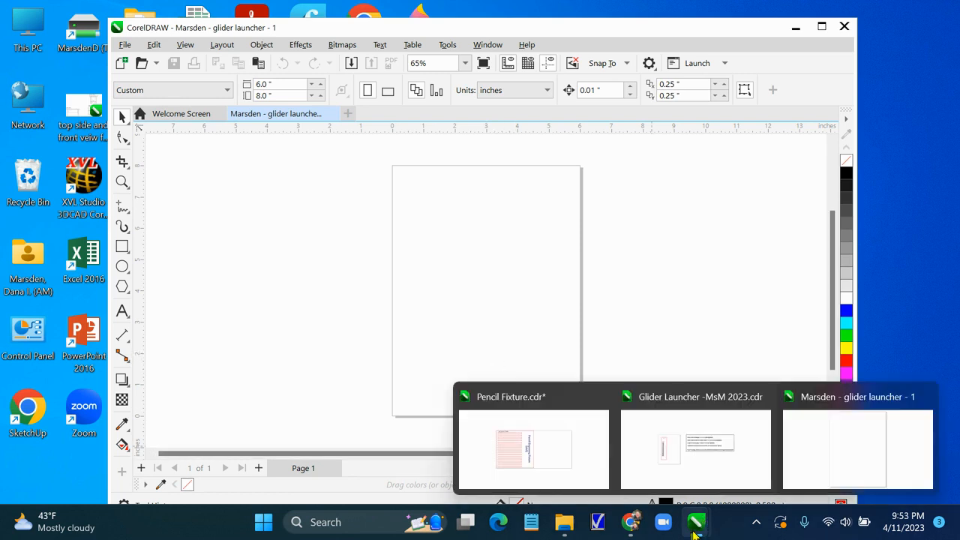
left_click(720, 467)
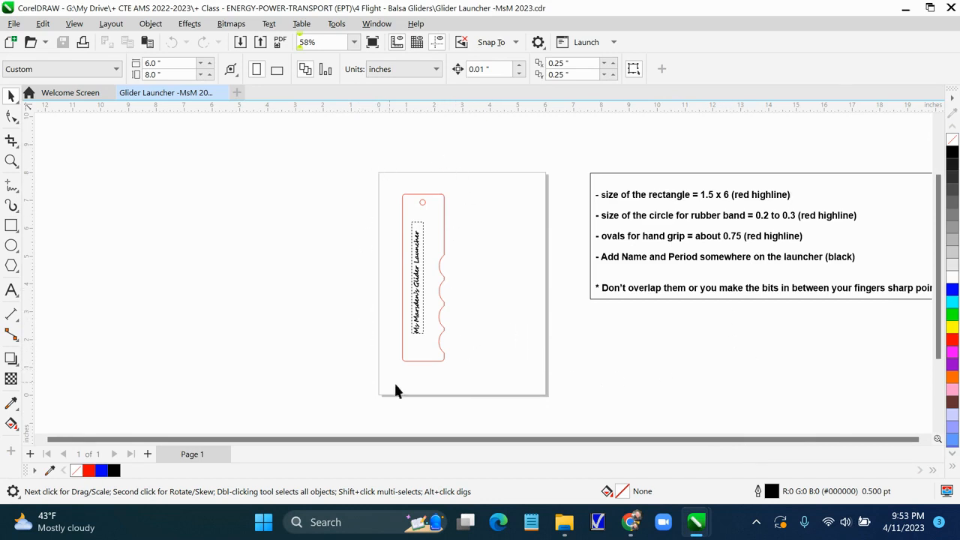
left_click_drag(427, 365, 485, 366)
left_click_drag(431, 205, 493, 326)
left_click_drag(385, 187, 391, 277)
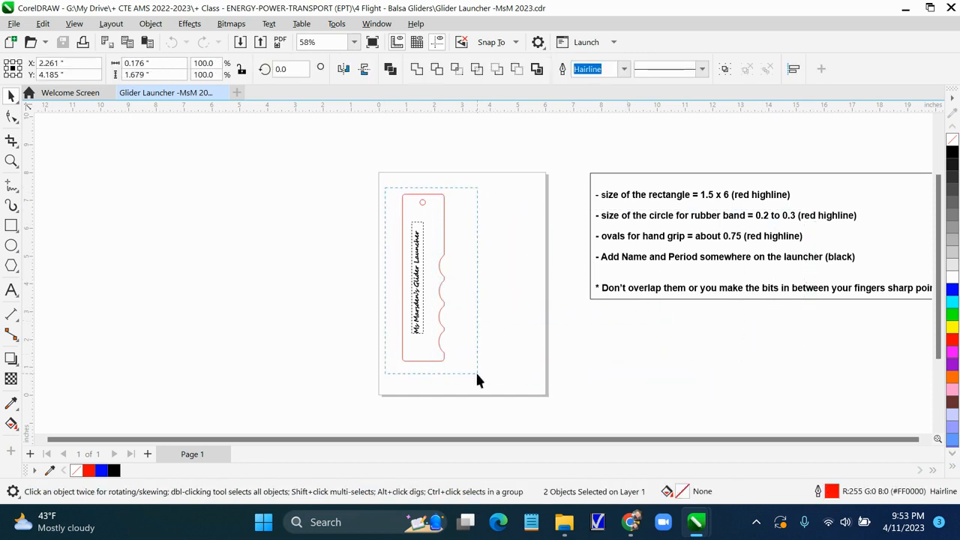
left_click_drag(477, 375, 477, 374)
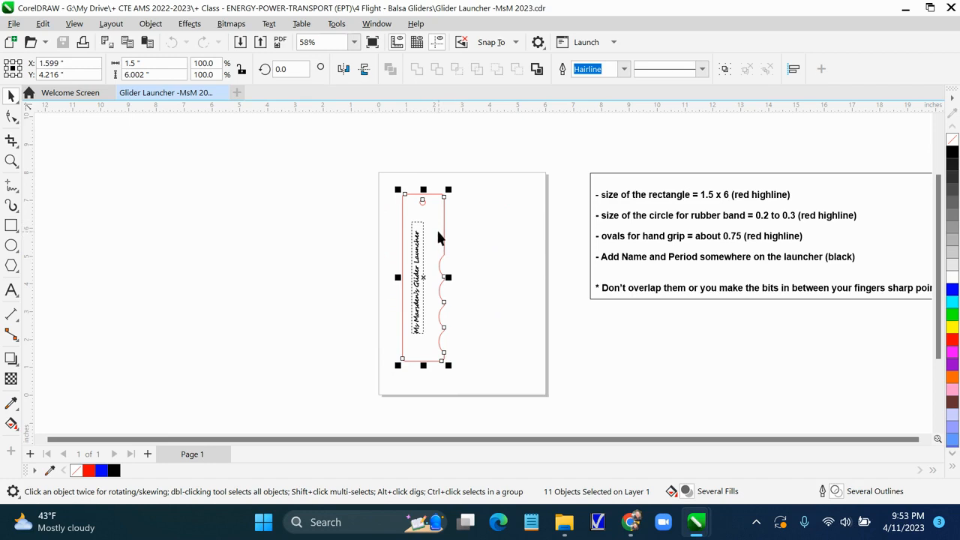
left_click_drag(443, 217, 807, 428)
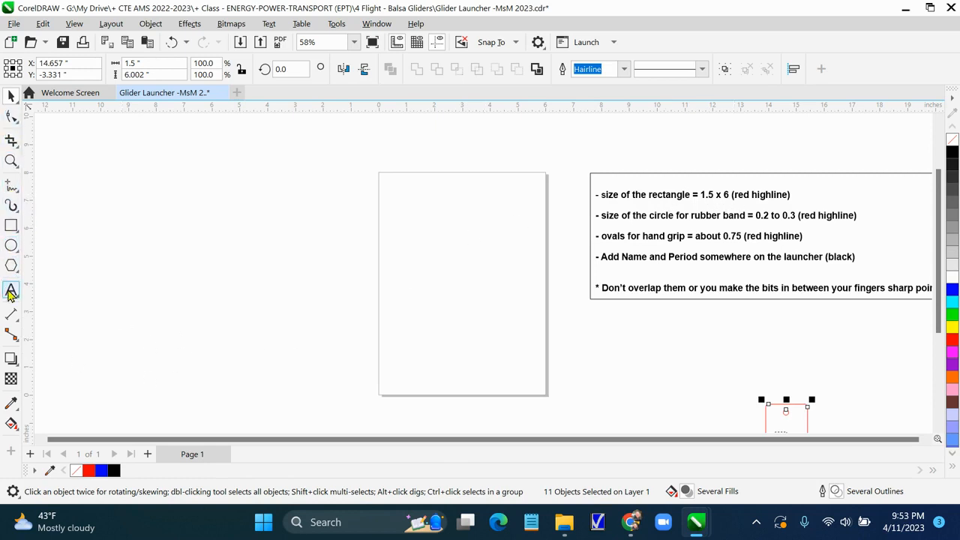
Draw a rectangle beside the page and set its size to 1.5 by 6 inches
left_click(12, 228)
left_click_drag(141, 176, 222, 367)
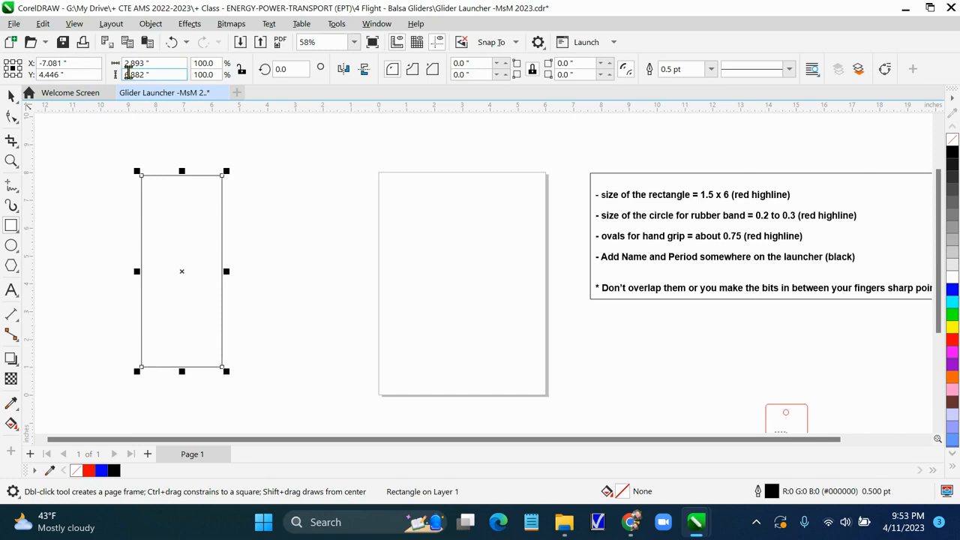
left_click(149, 63)
double_click(137, 63)
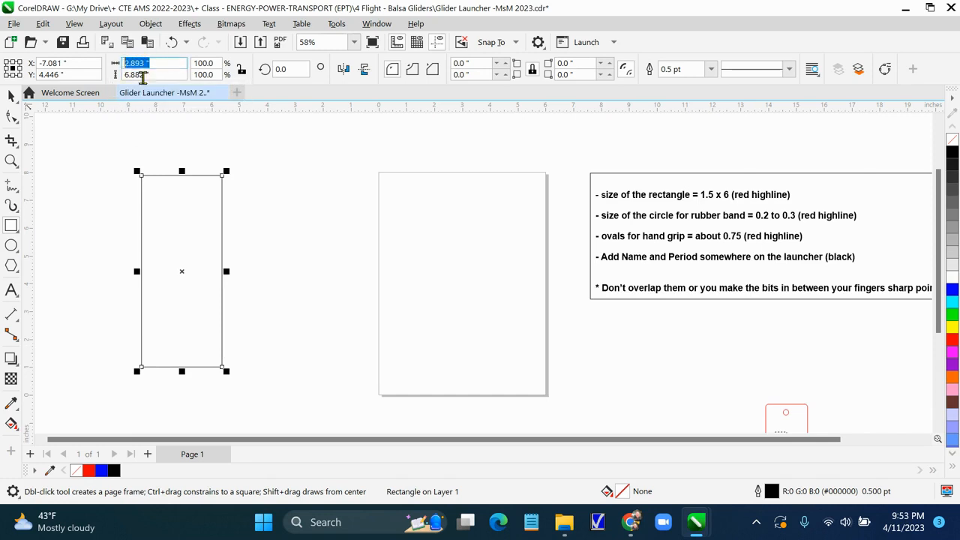
type("1.5")
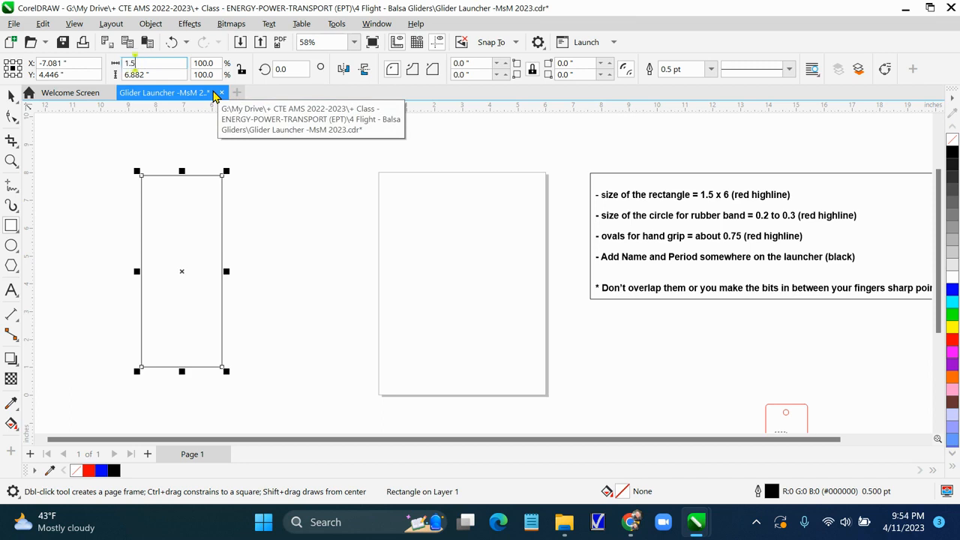
left_click_drag(161, 75, 115, 79)
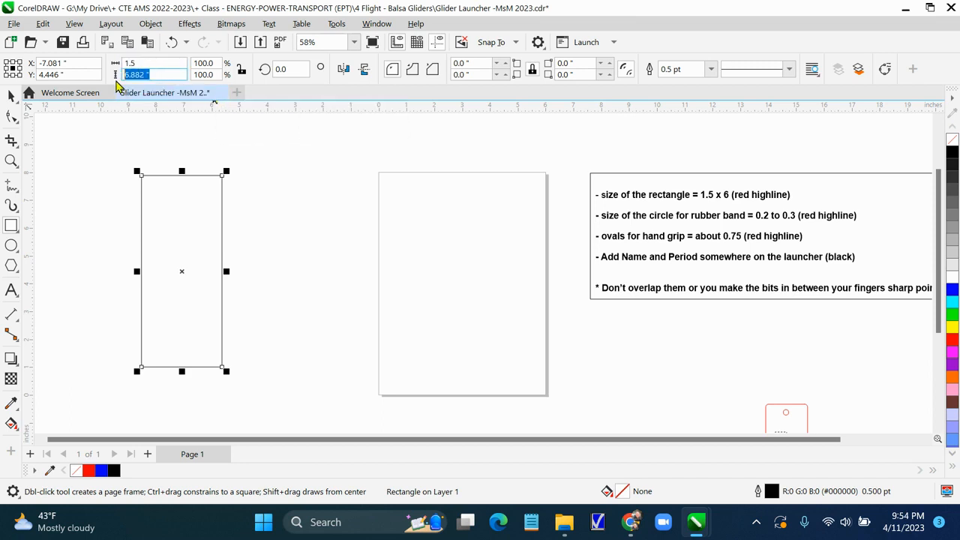
type("6")
key("Return")
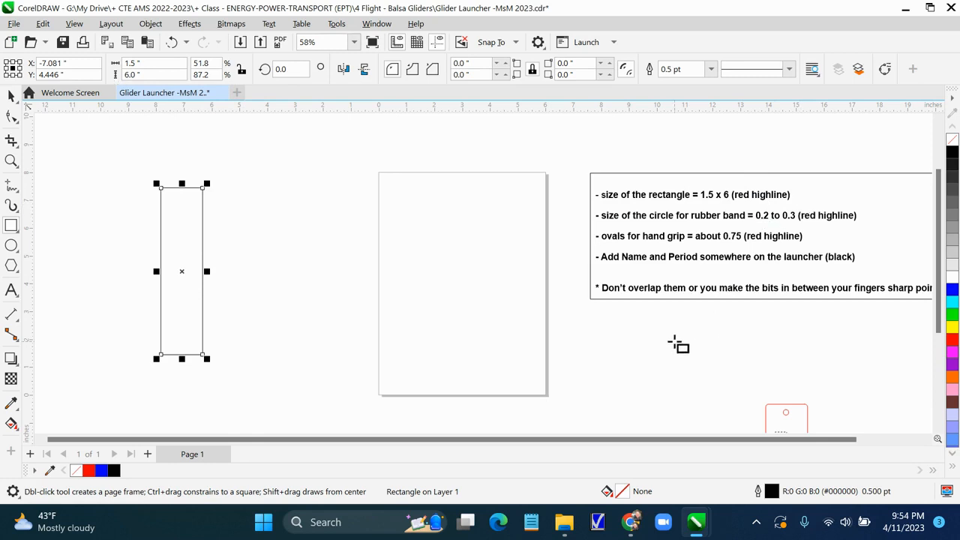
Give the rectangle a red (RGB 255, 0, 0) Hairline outline
double_click(758, 492)
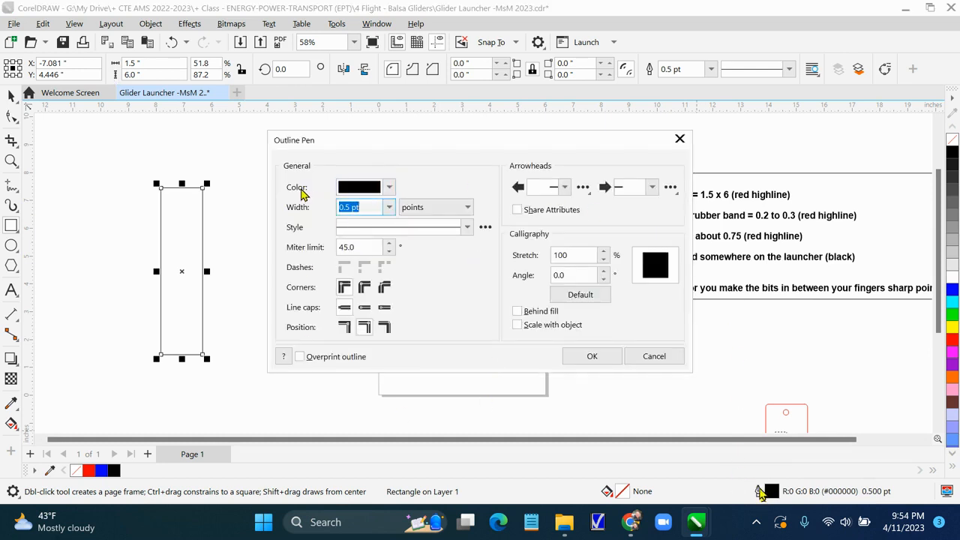
left_click(389, 188)
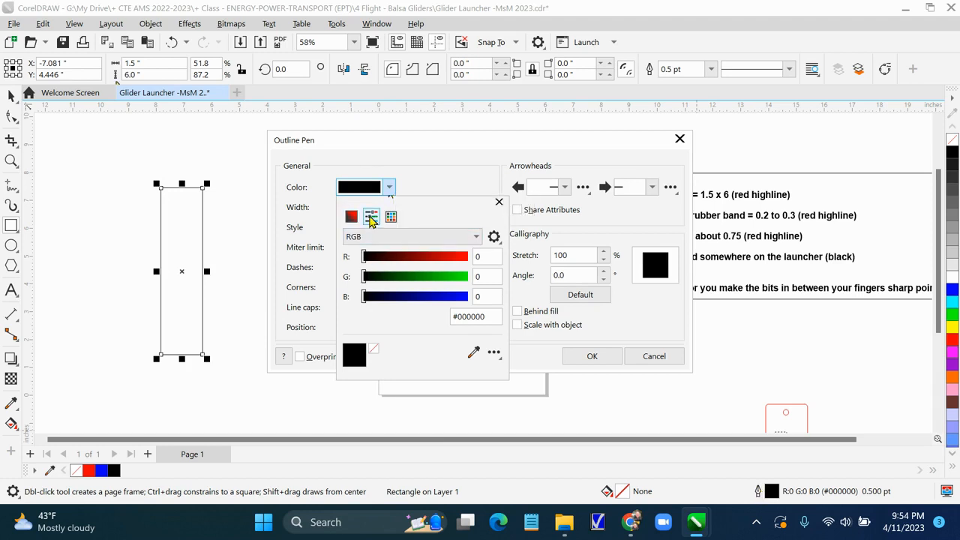
left_click(349, 217)
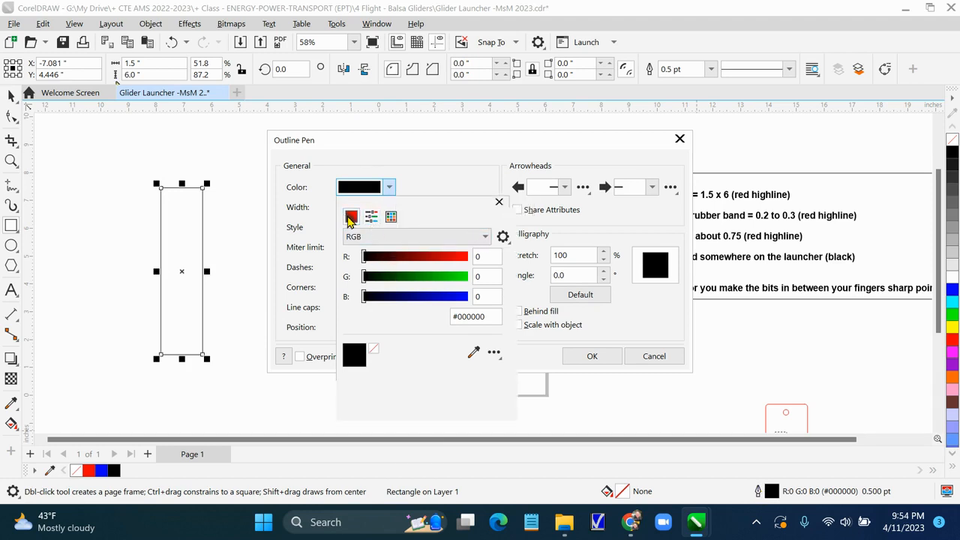
left_click(370, 218)
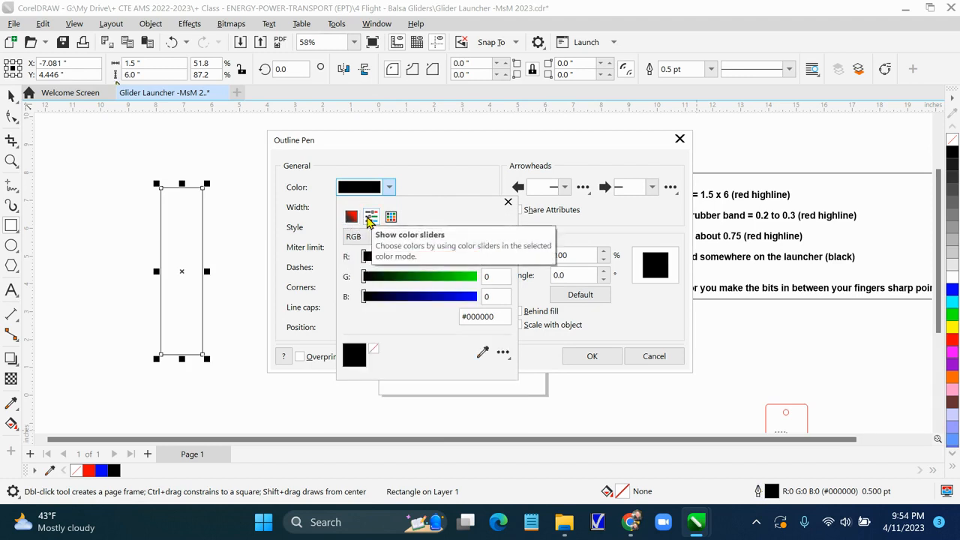
left_click_drag(363, 259, 486, 259)
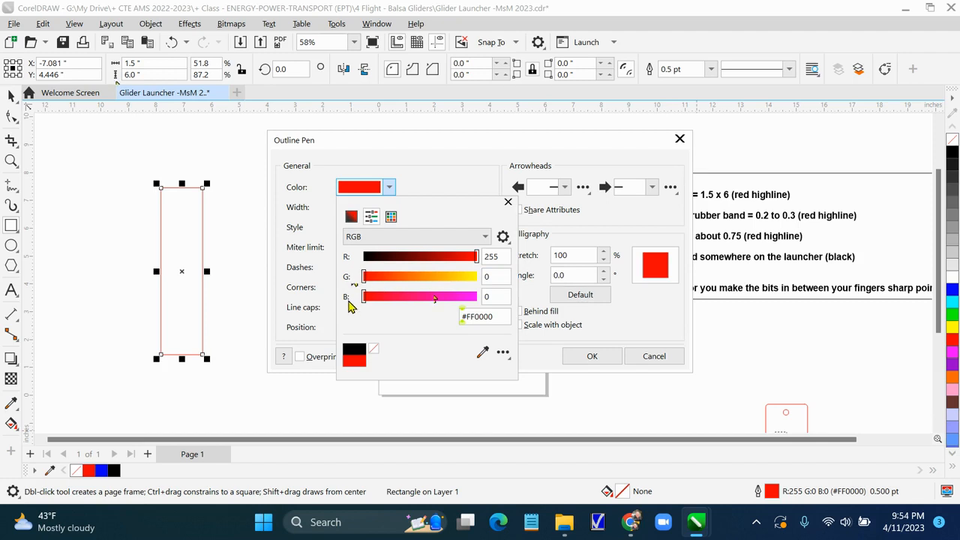
left_click(507, 203)
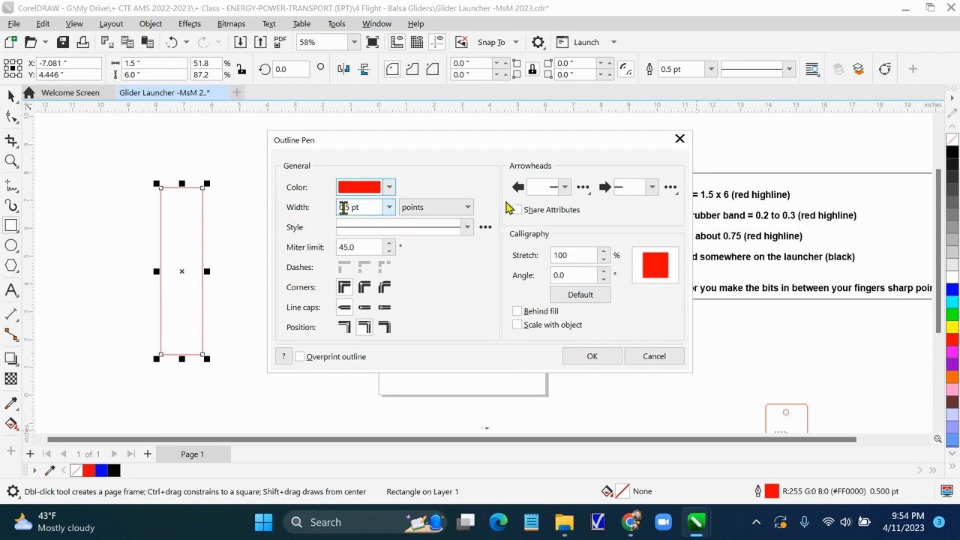
left_click(388, 208)
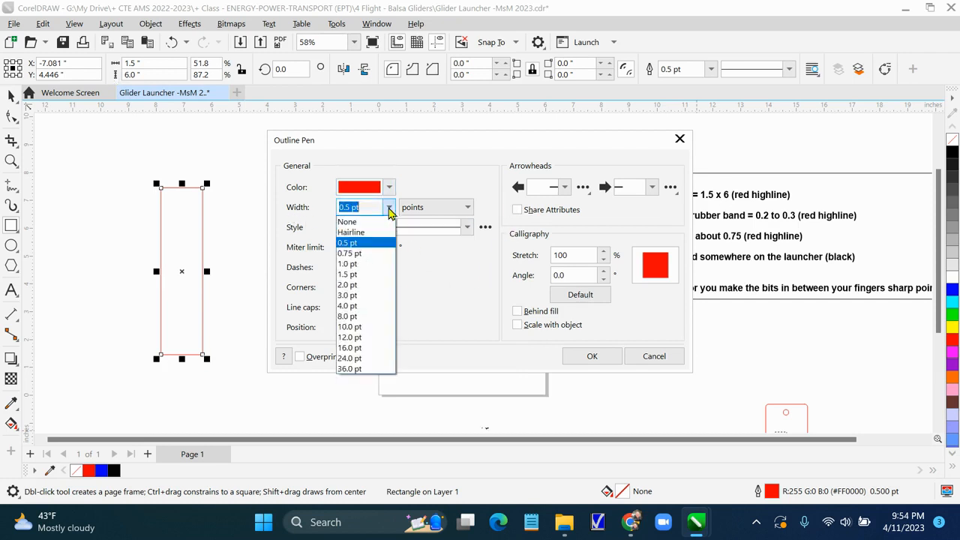
left_click(368, 233)
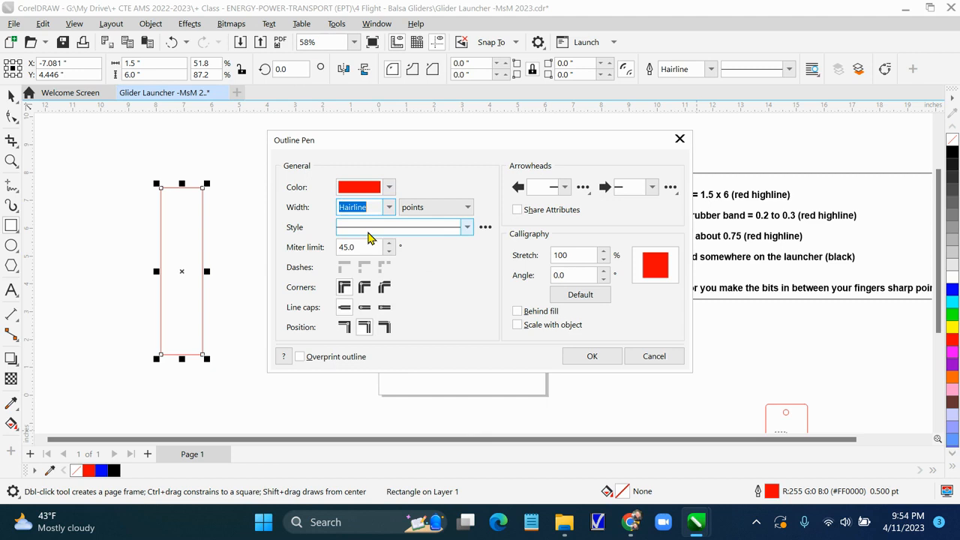
left_click(598, 363)
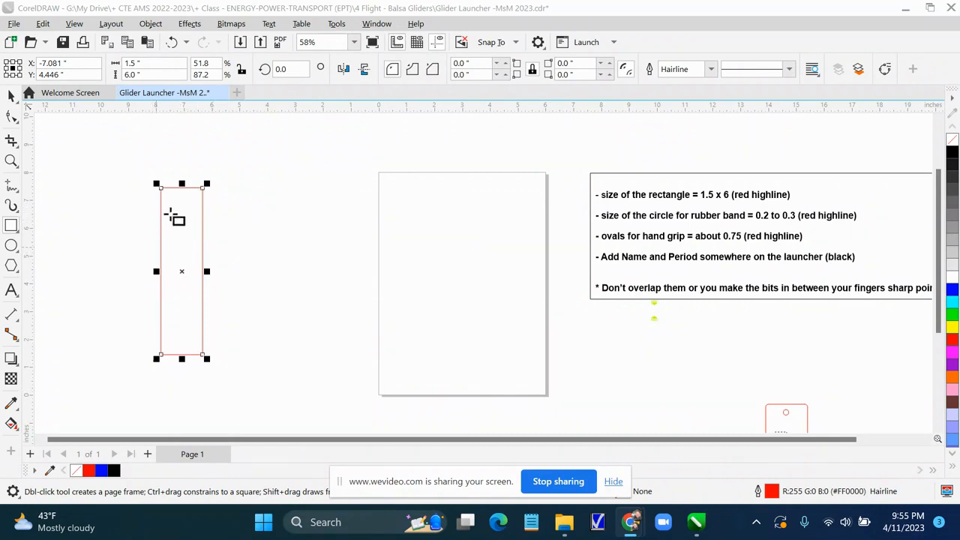
Move the rectangle onto the page
left_click(12, 100)
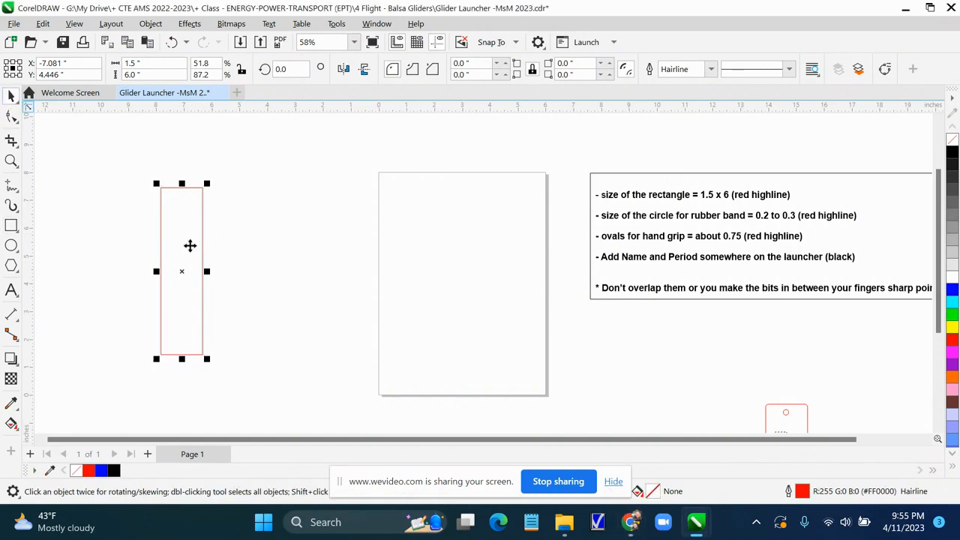
left_click(181, 241)
left_click_drag(181, 241, 422, 247)
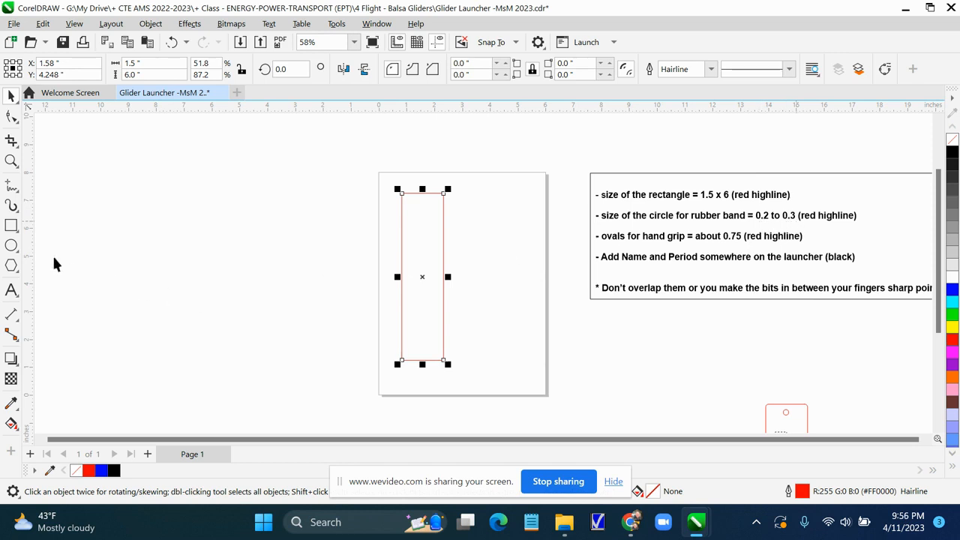
Draw an ellipse beside the page with the Ellipse tool and set its size to 0.2 by 0.2 inches
left_click(13, 249)
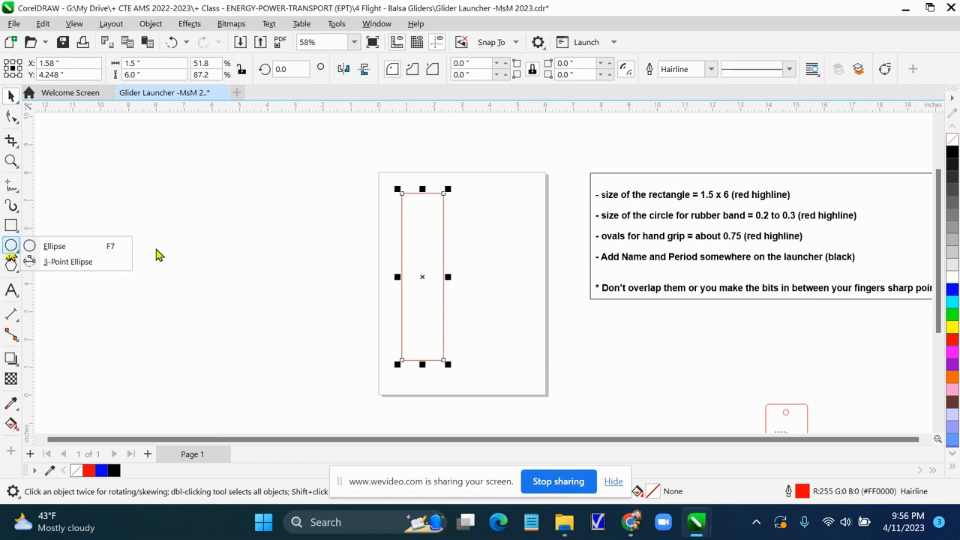
left_click(12, 246)
left_click(12, 250)
left_click(153, 224)
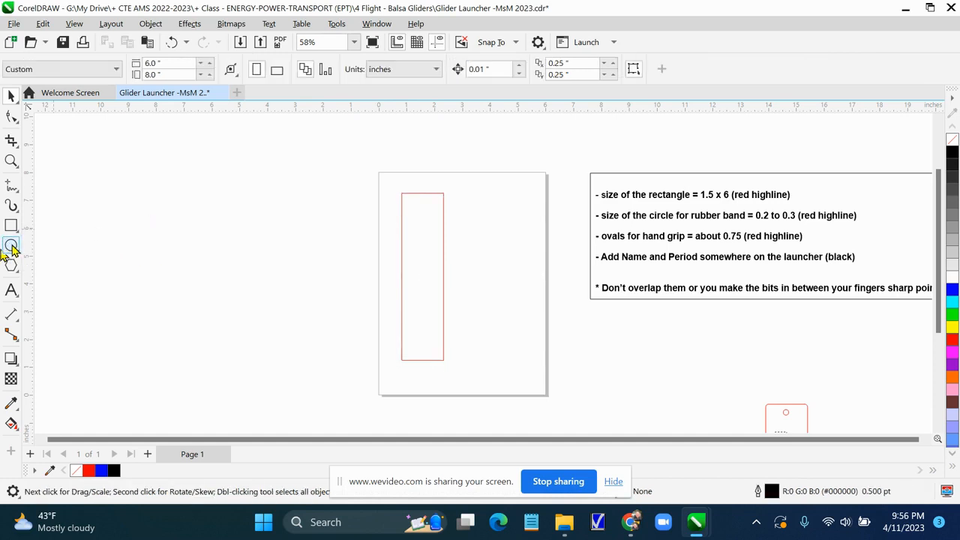
left_click(12, 250)
left_click_drag(113, 230, 168, 262)
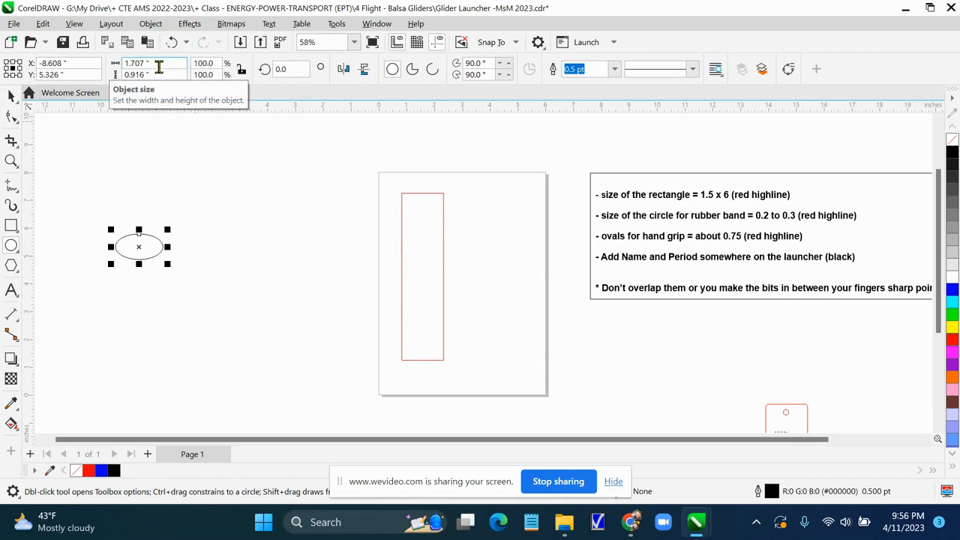
left_click(159, 66)
type(".2")
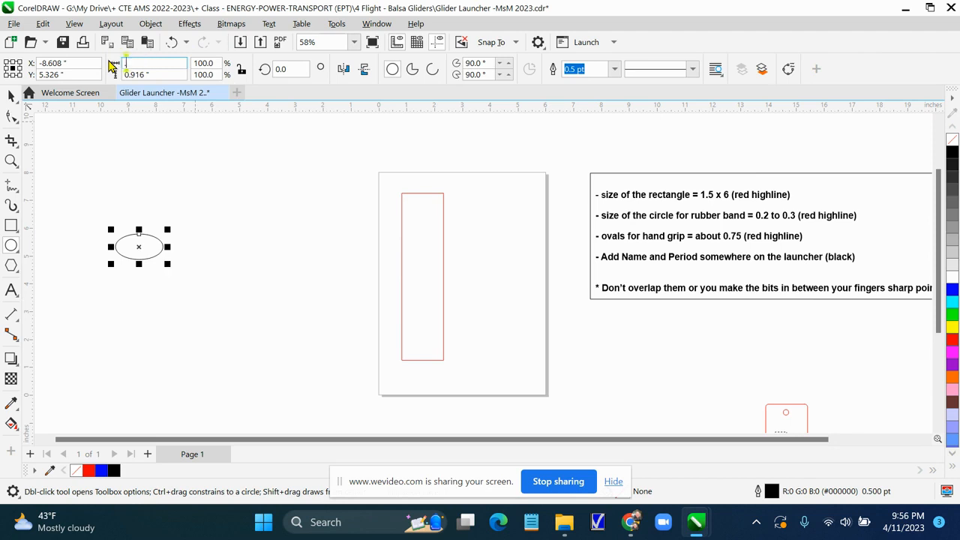
left_click(176, 75)
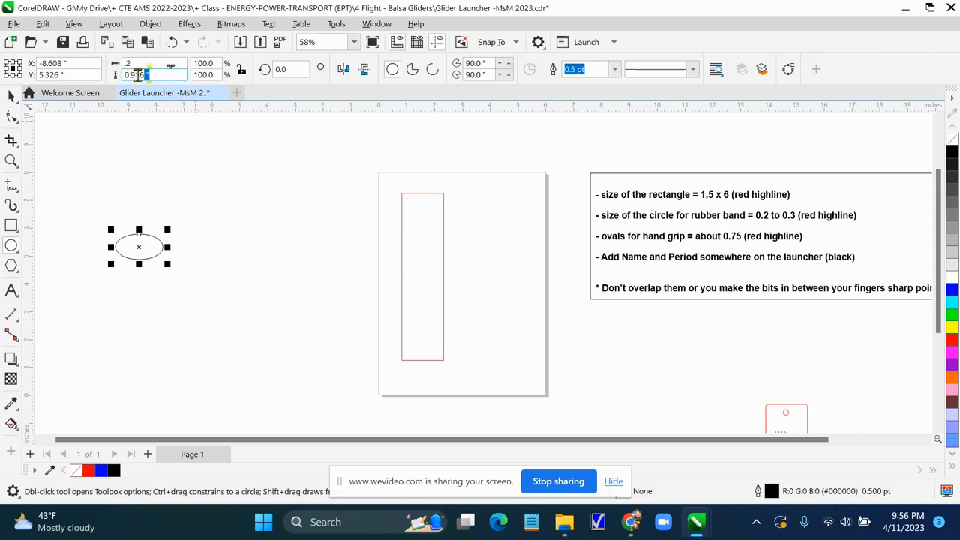
key("BackSpace")
type(".2")
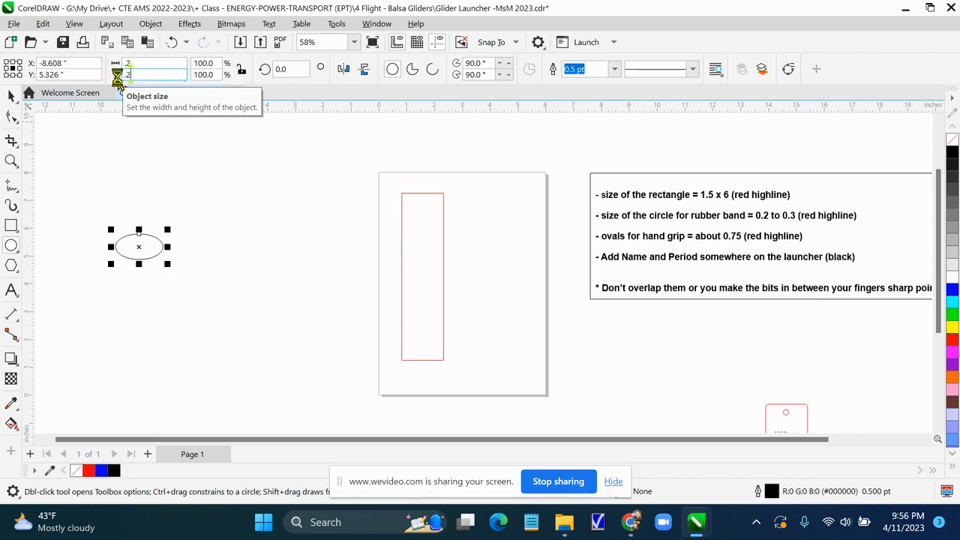
key("Return")
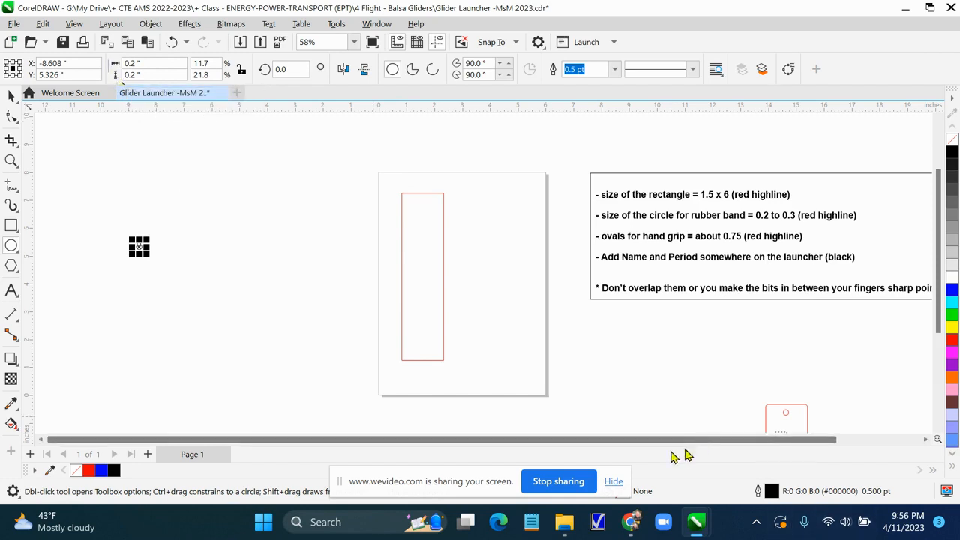
Give the small circle a red (RGB 255, 0, 0) Hairline outline
left_click(614, 482)
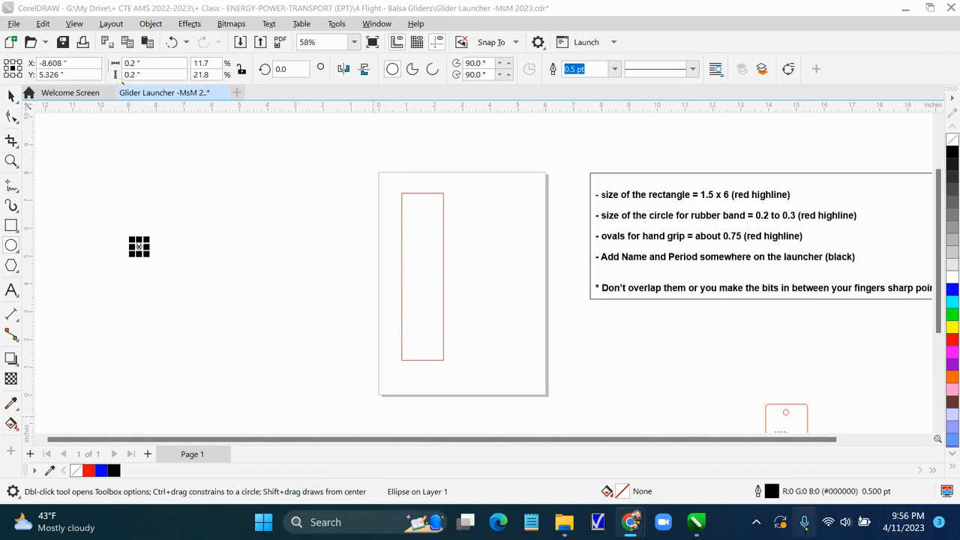
left_click(779, 493)
double_click(779, 493)
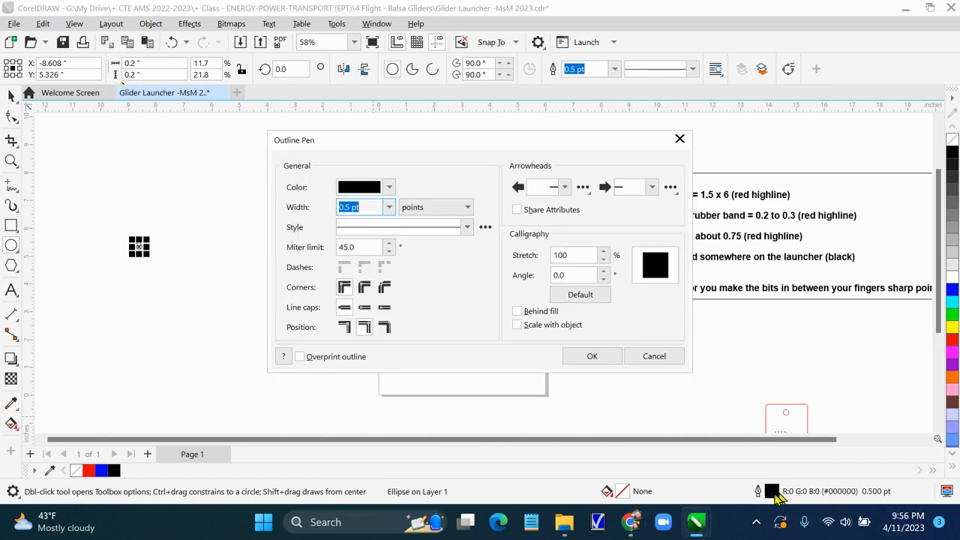
left_click(391, 188)
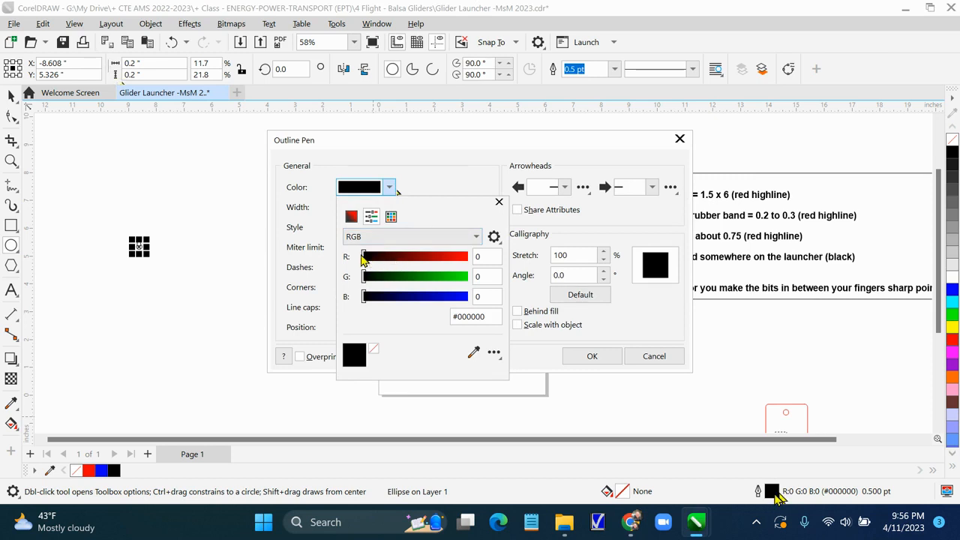
left_click_drag(365, 258, 470, 260)
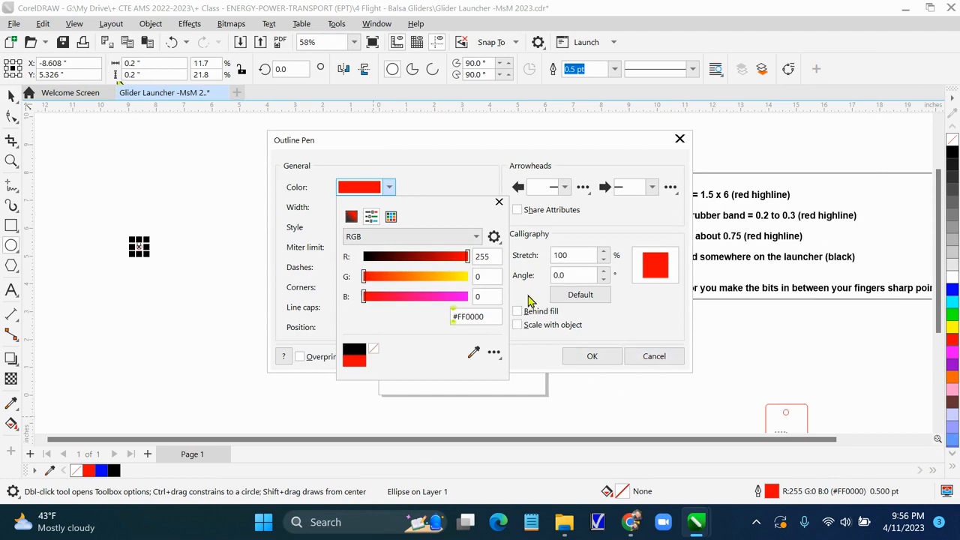
left_click(498, 204)
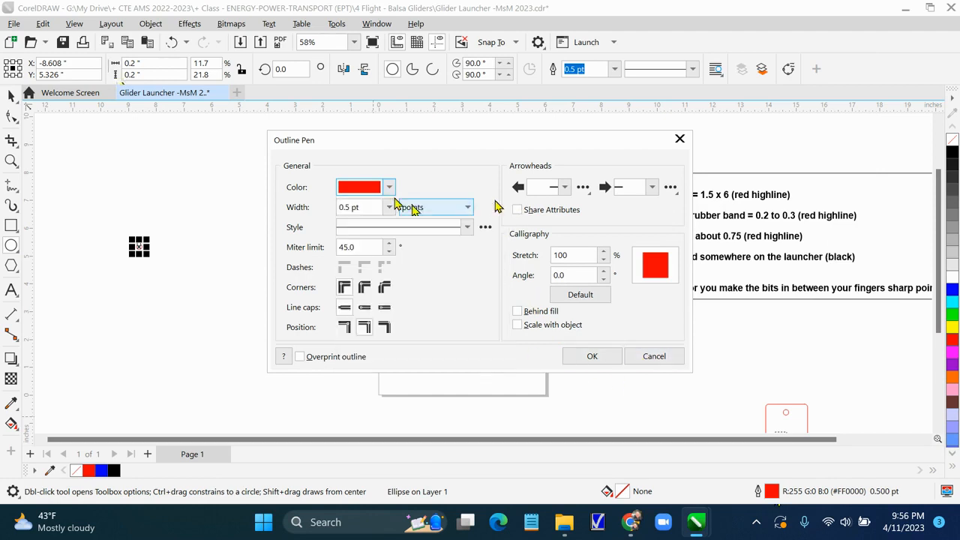
left_click(388, 207)
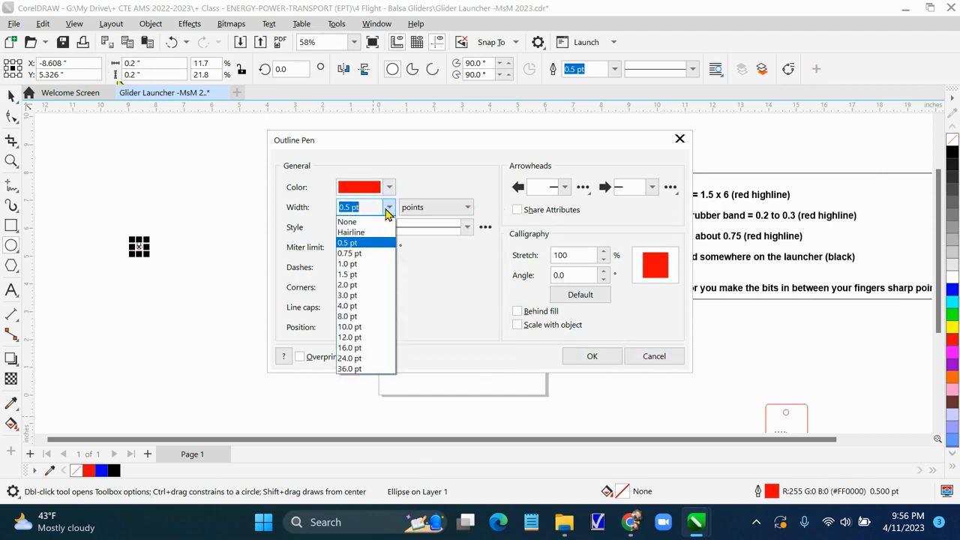
left_click(379, 234)
left_click(596, 357)
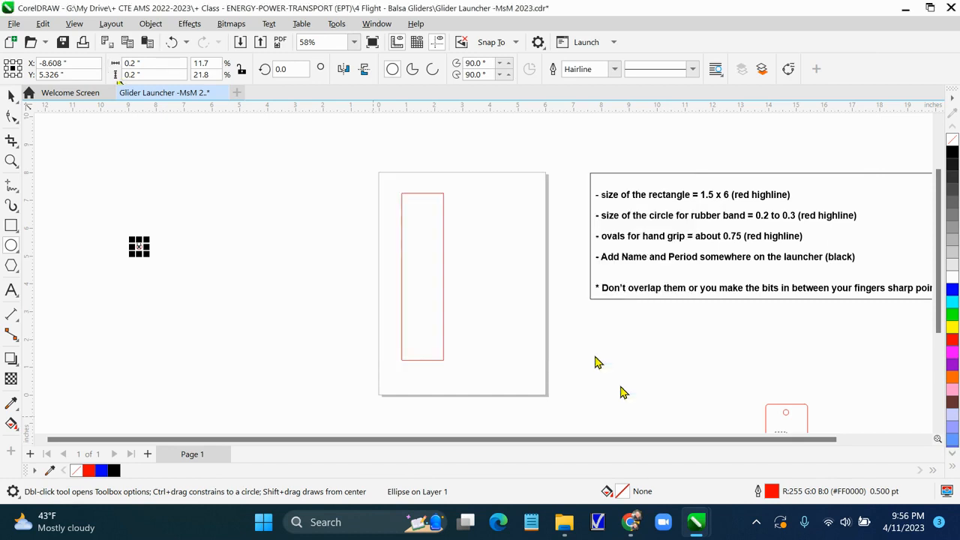
Move the circle onto the page, centred near the top end of the rectangle, and deselect it
left_click_drag(139, 248, 425, 214)
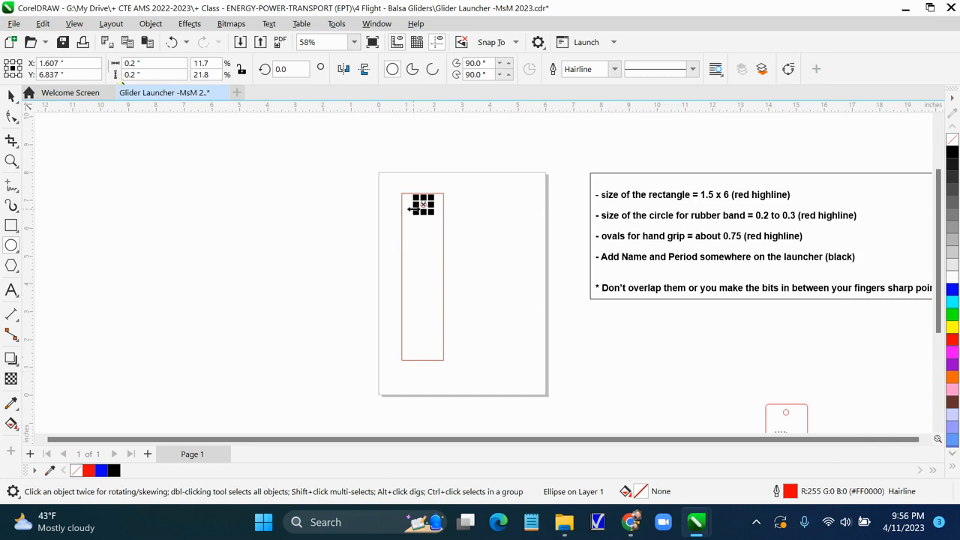
key("Escape")
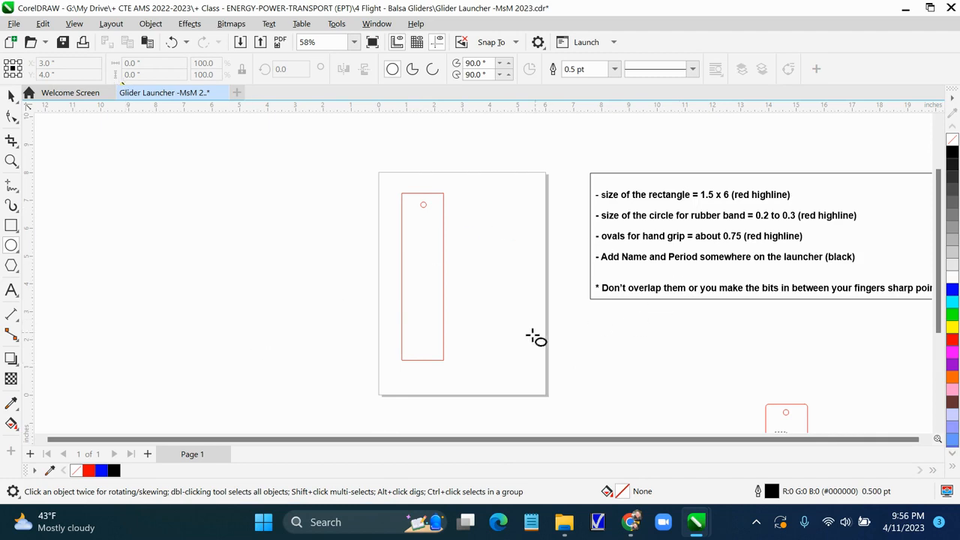
Examine the sample launcher beside the page and the instruction notes for the hand-grip oval sizes
left_click(9, 96)
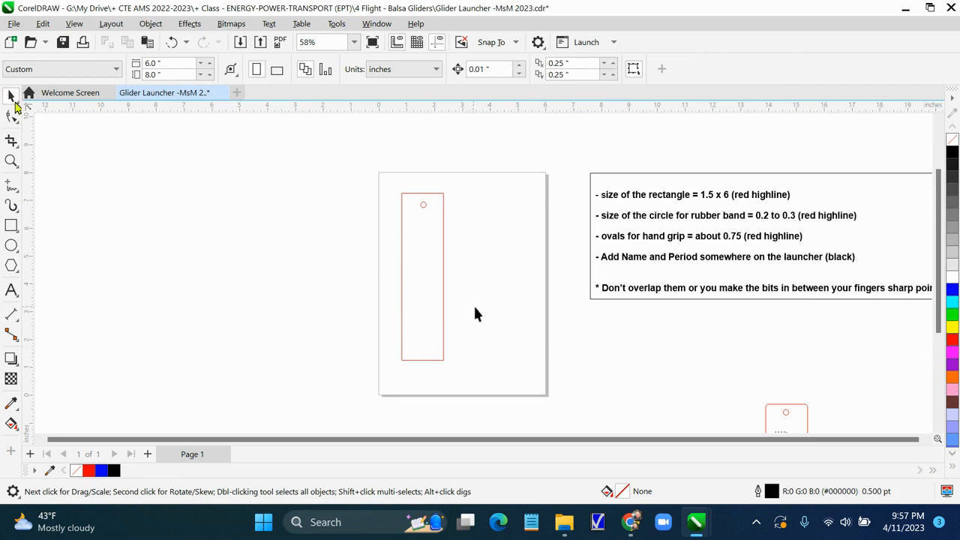
scroll(474, 313, "up", 2)
scroll(477, 317, "down", 1)
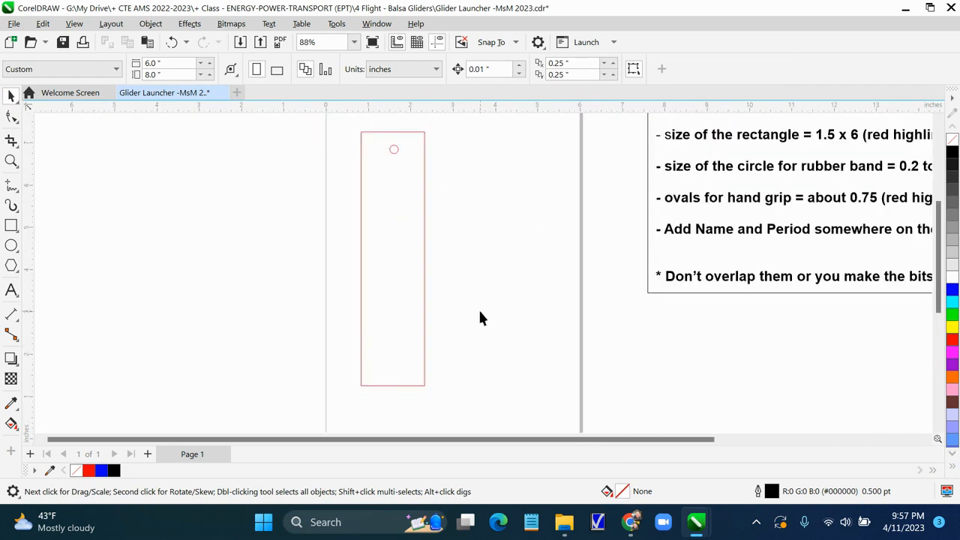
scroll(480, 315, "down", 1)
scroll(480, 311, "up", 4)
scroll(480, 308, "down", 2)
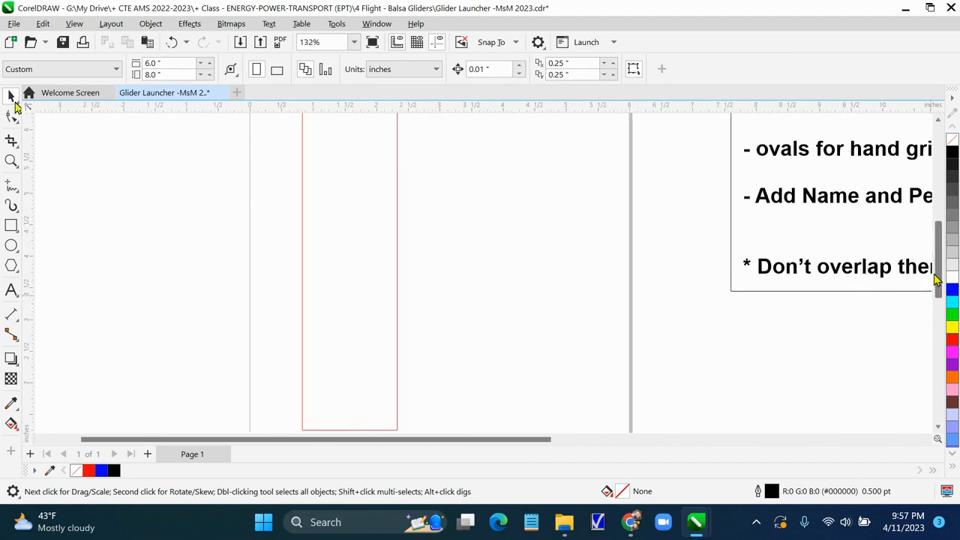
left_click_drag(937, 285, 940, 246)
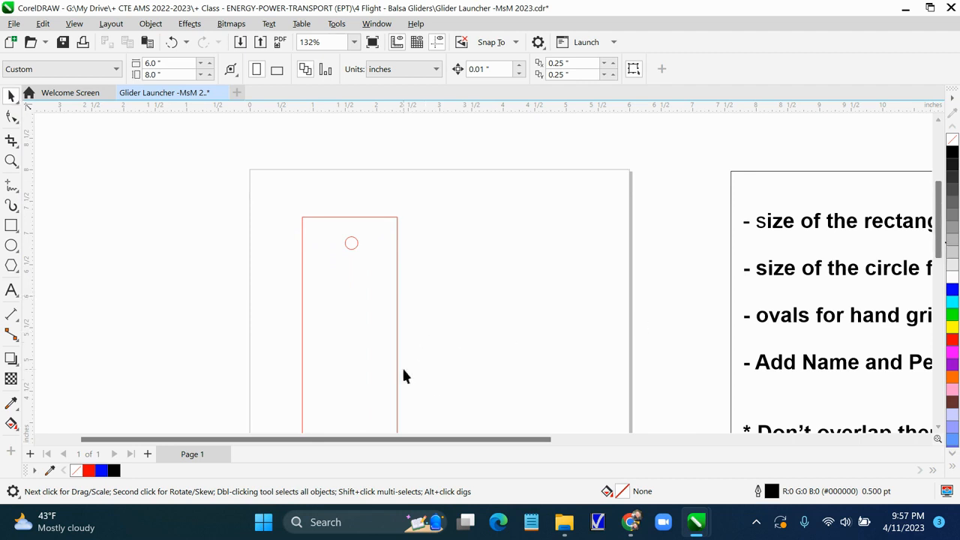
scroll(456, 378, "down", 5)
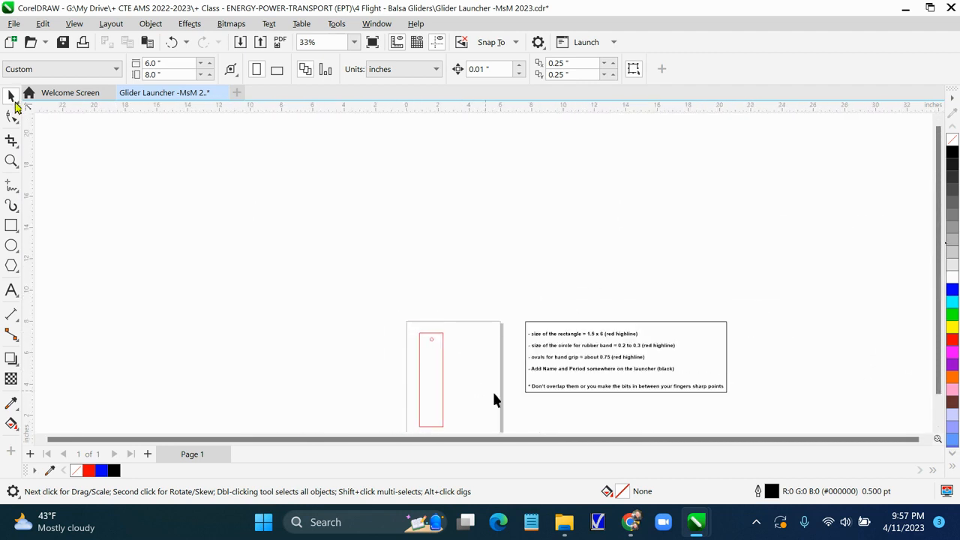
scroll(512, 393, "up", 1)
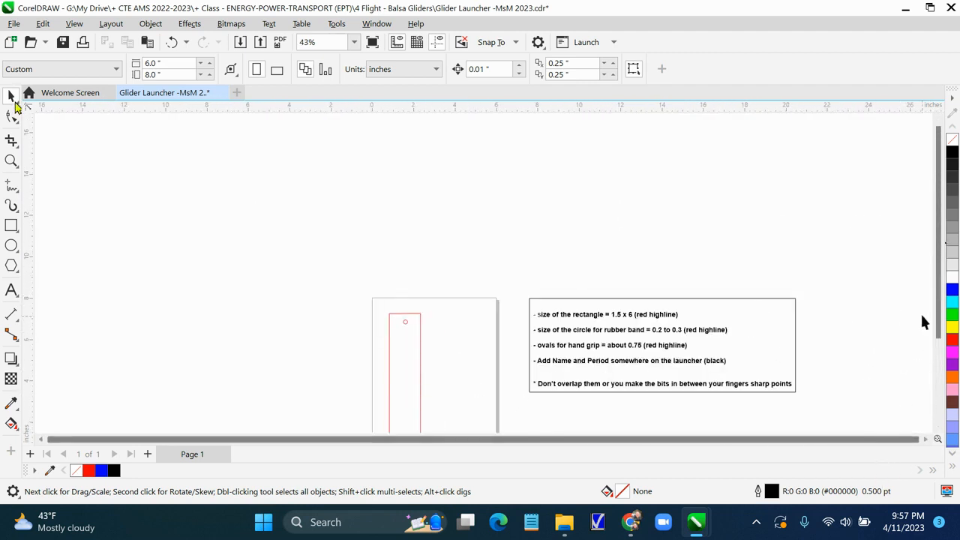
left_click_drag(938, 316, 938, 336)
left_click_drag(935, 476, 926, 308)
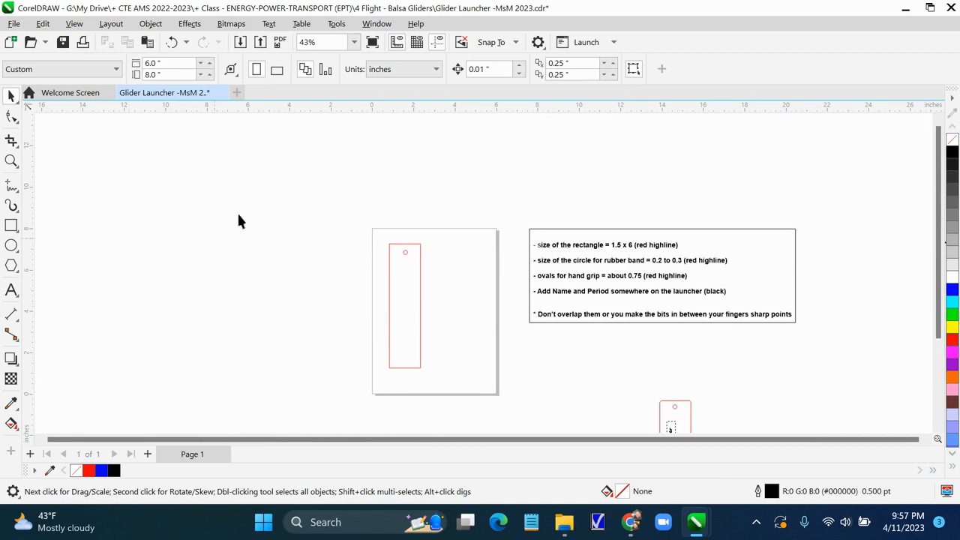
left_click(77, 24)
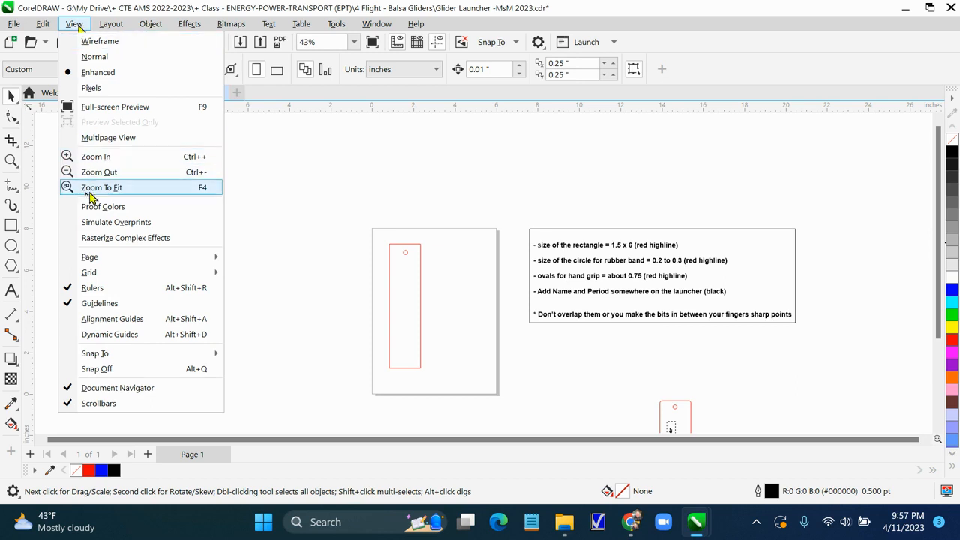
left_click(103, 189)
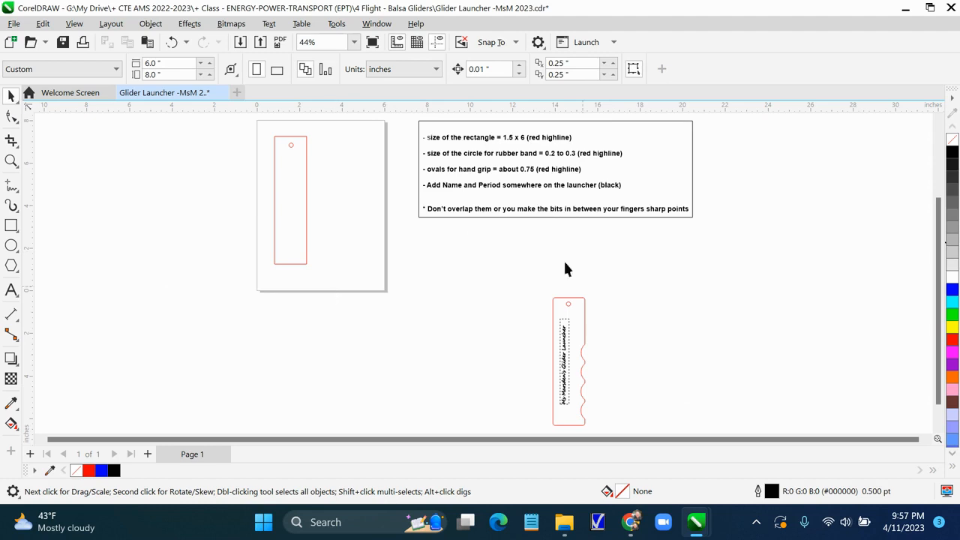
scroll(456, 375, "up", 3)
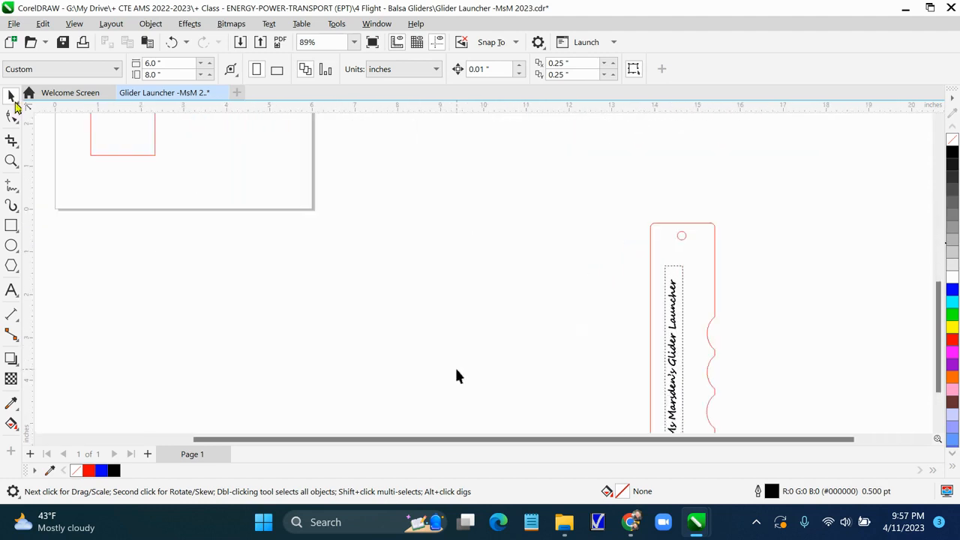
scroll(480, 321, "down", 1)
scroll(480, 321, "down", 3)
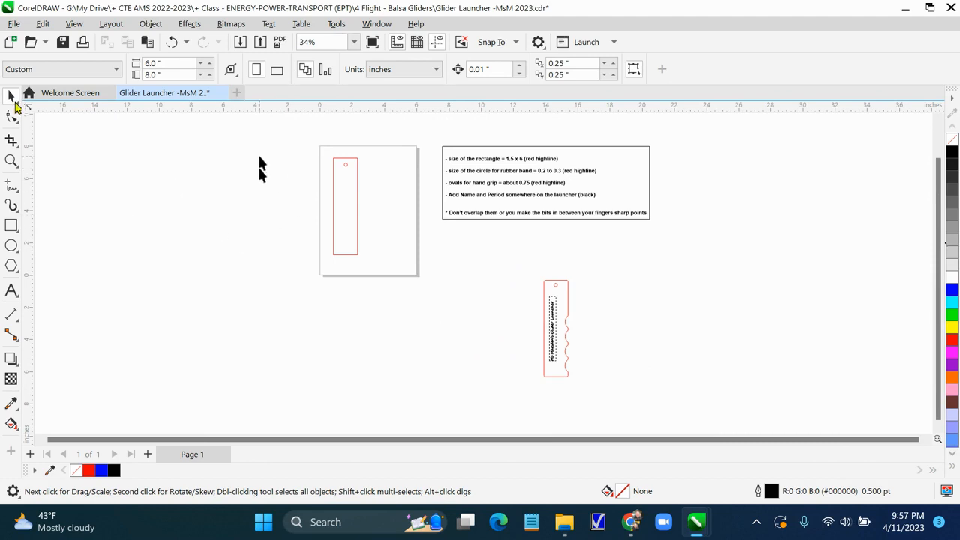
scroll(934, 322, "up", 2)
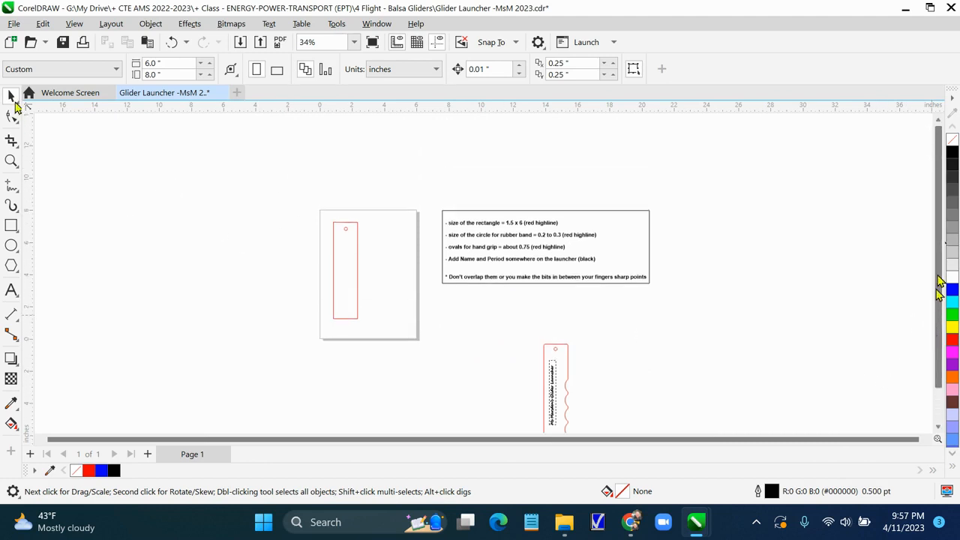
scroll(329, 430, "down", 1)
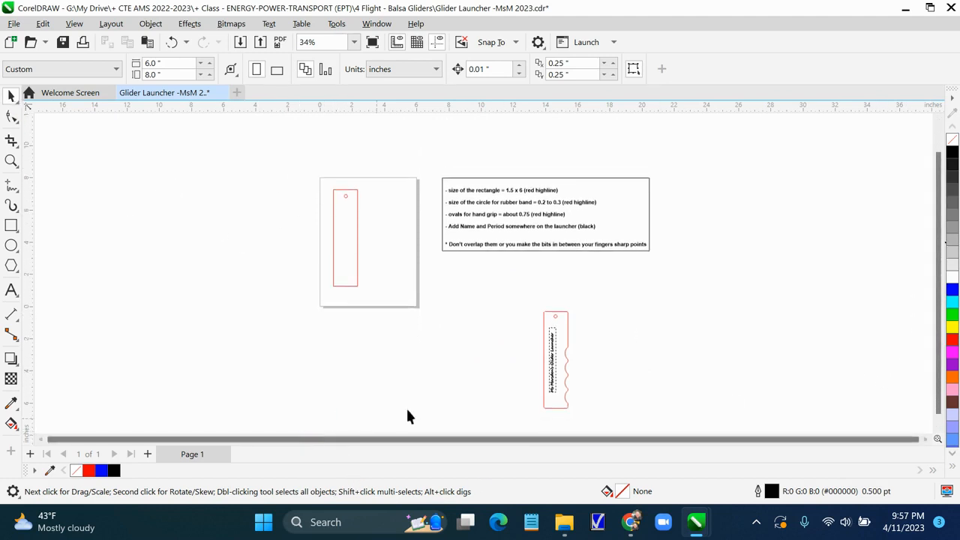
scroll(436, 387, "up", 1)
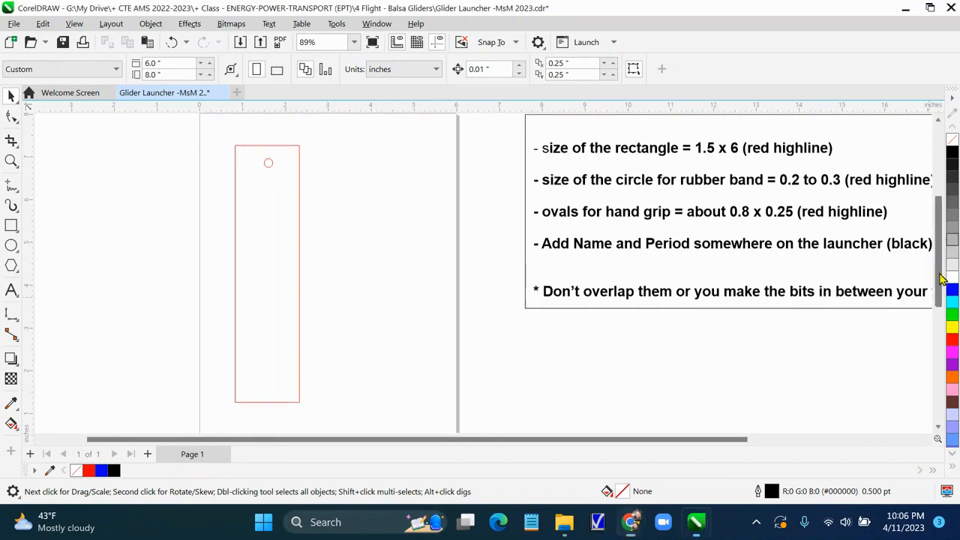
scroll(943, 268, "down", 5)
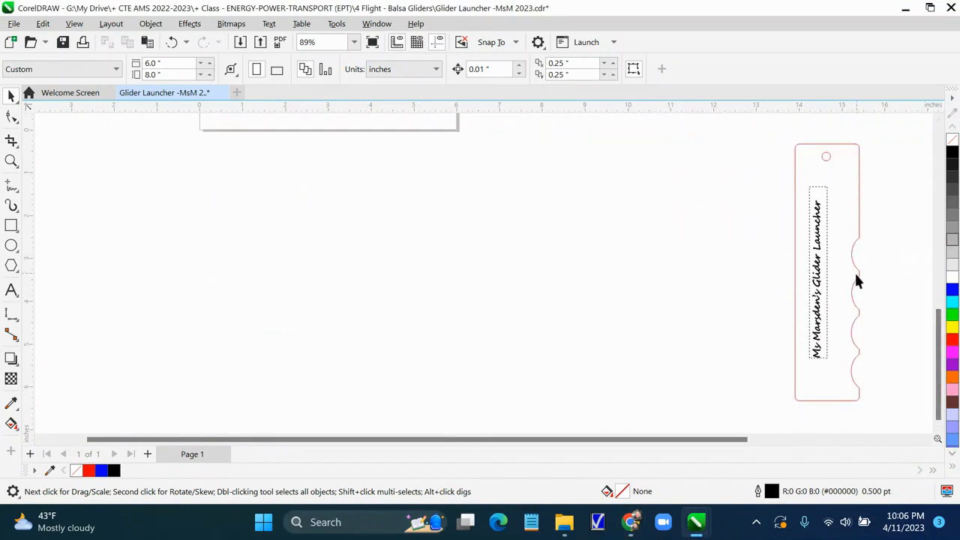
left_click_drag(937, 390, 937, 279)
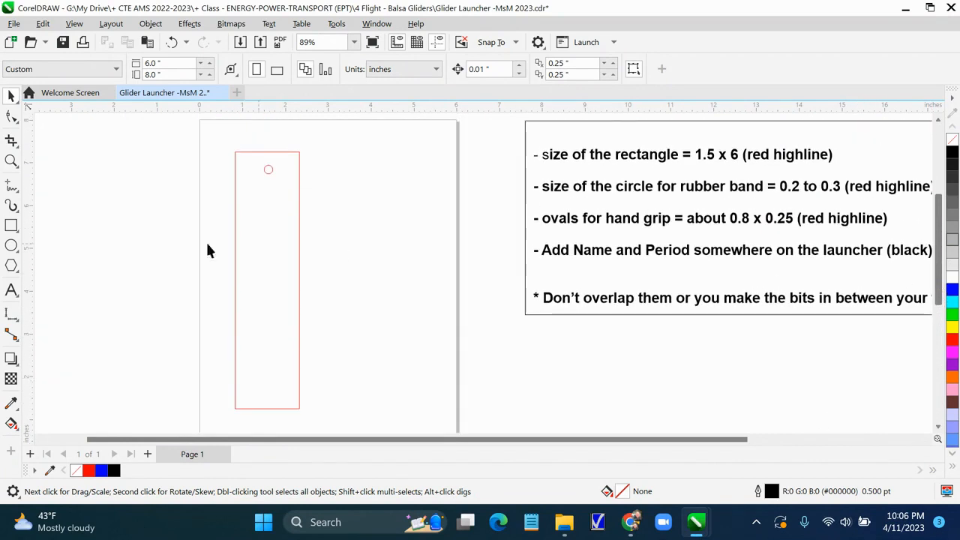
Draw an ellipse beside the page with the Ellipse tool and set its size to 0.25 by 0.8 inches
left_click(11, 248)
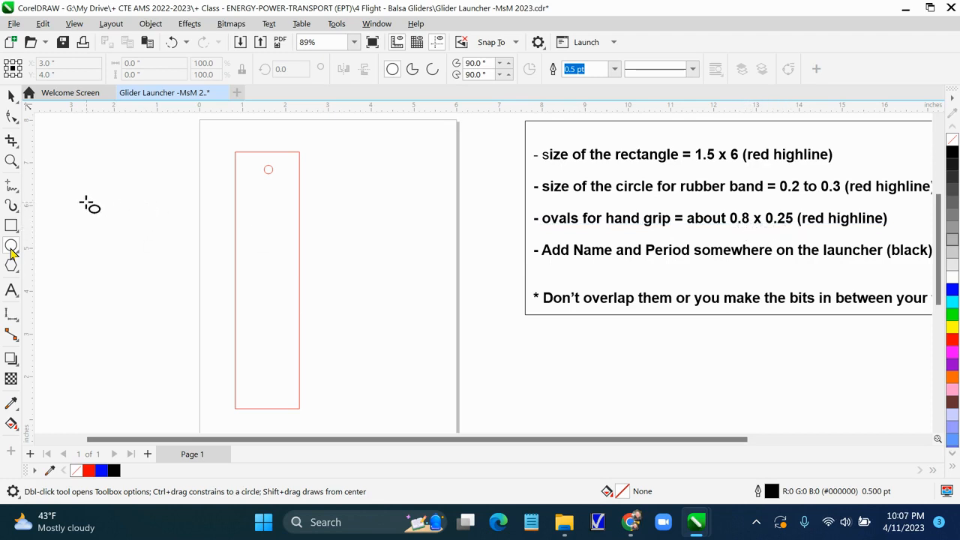
mouse_move(78, 164)
left_mouse_down()
mouse_move(86, 195)
mouse_move(111, 216)
mouse_move(105, 224)
left_mouse_up()
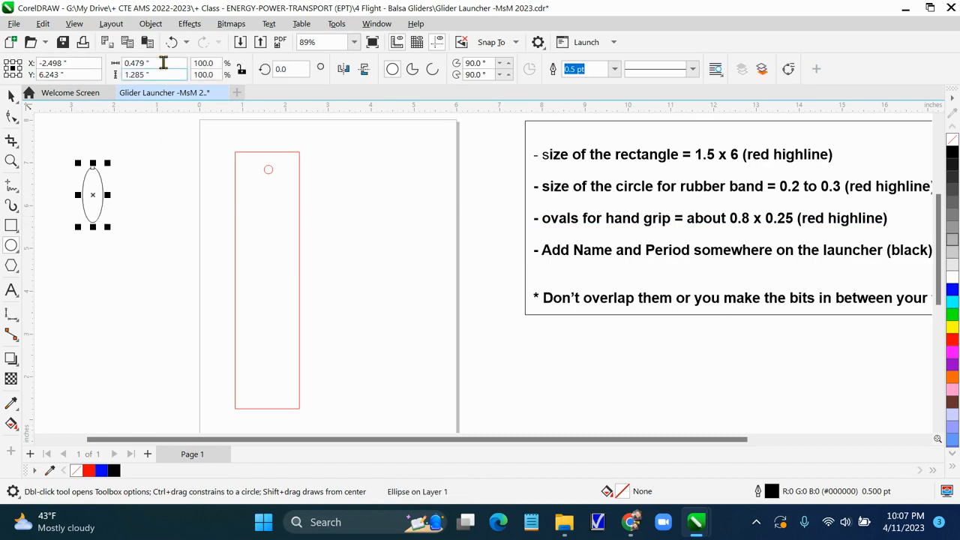
left_click_drag(161, 62, 139, 63)
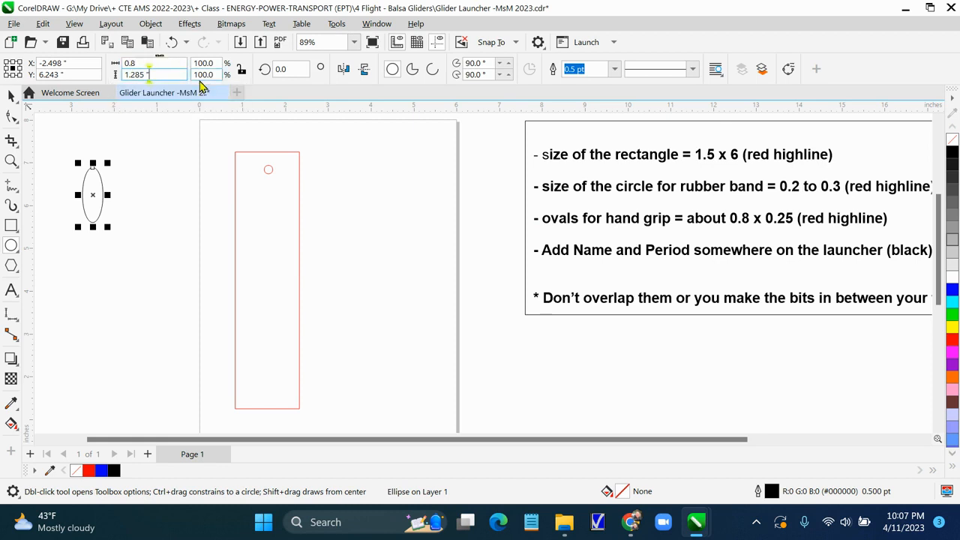
left_click(155, 75)
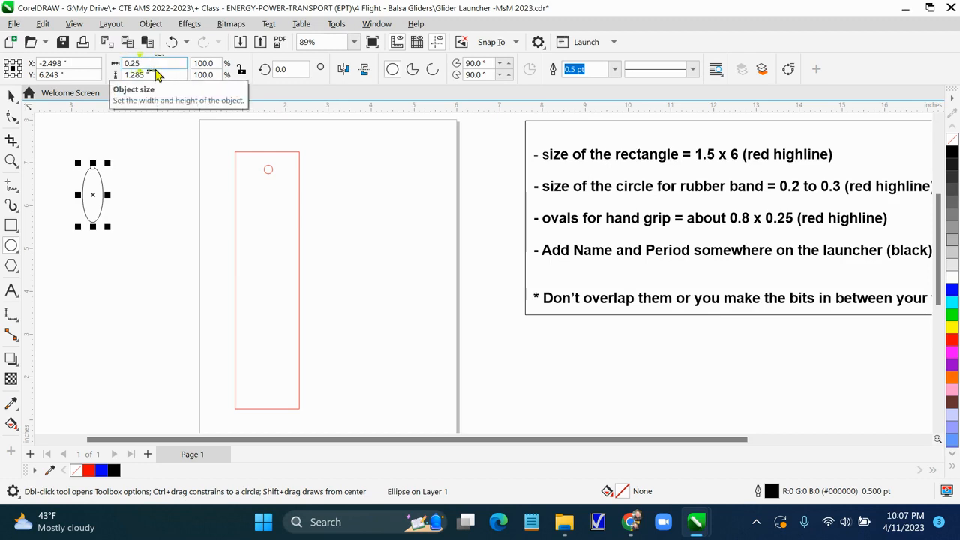
left_click_drag(165, 77, 110, 85)
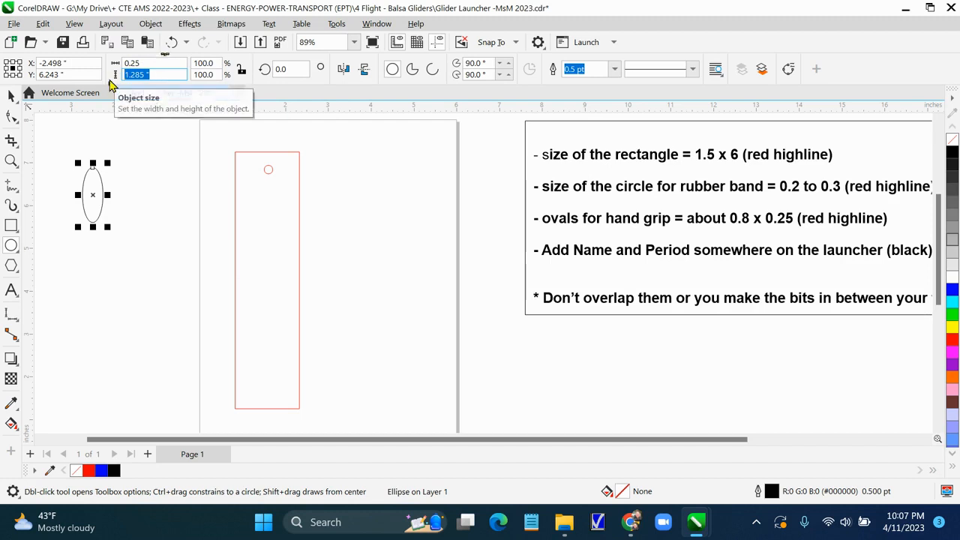
key("BackSpace")
key("Return")
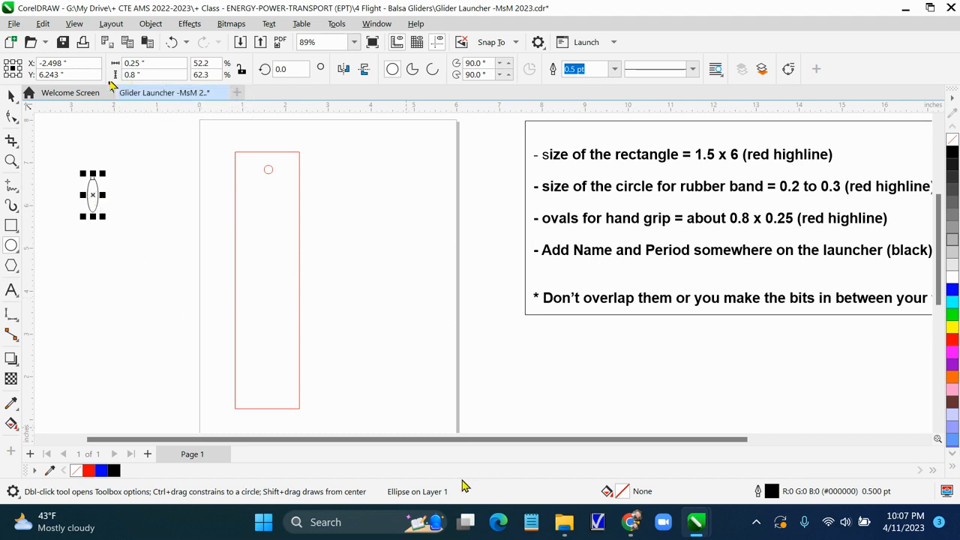
Give the oval a red (RGB 253, 0, 0) Hairline outline
double_click(772, 495)
left_click(389, 187)
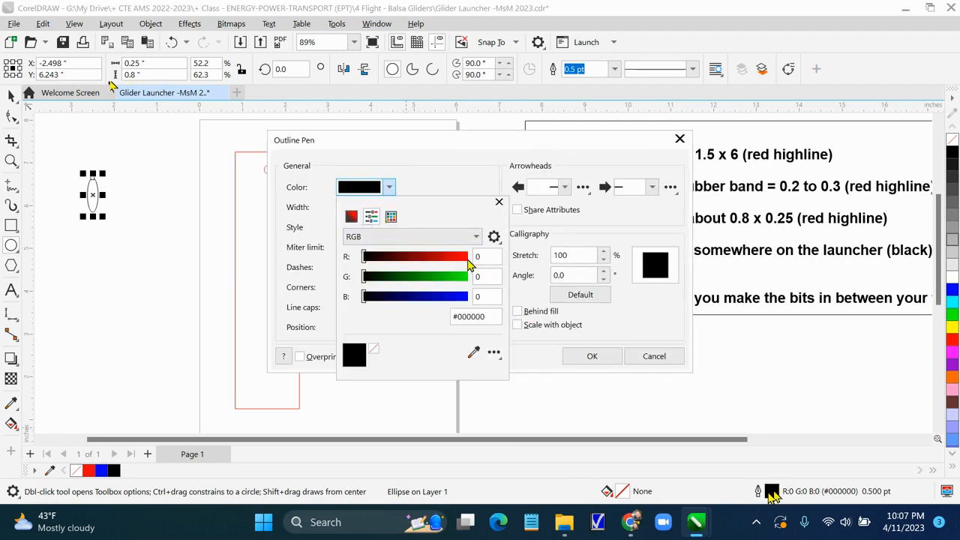
left_click(468, 259)
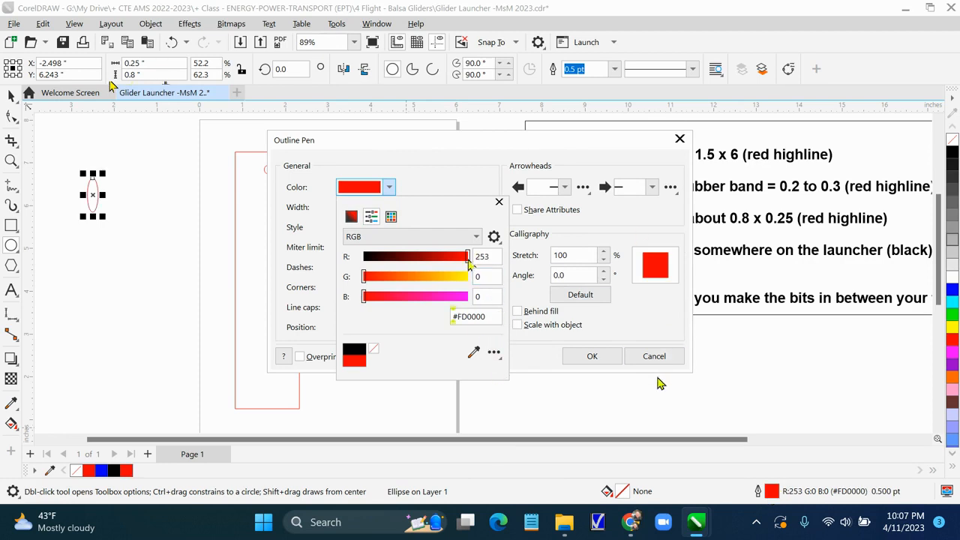
left_click(499, 202)
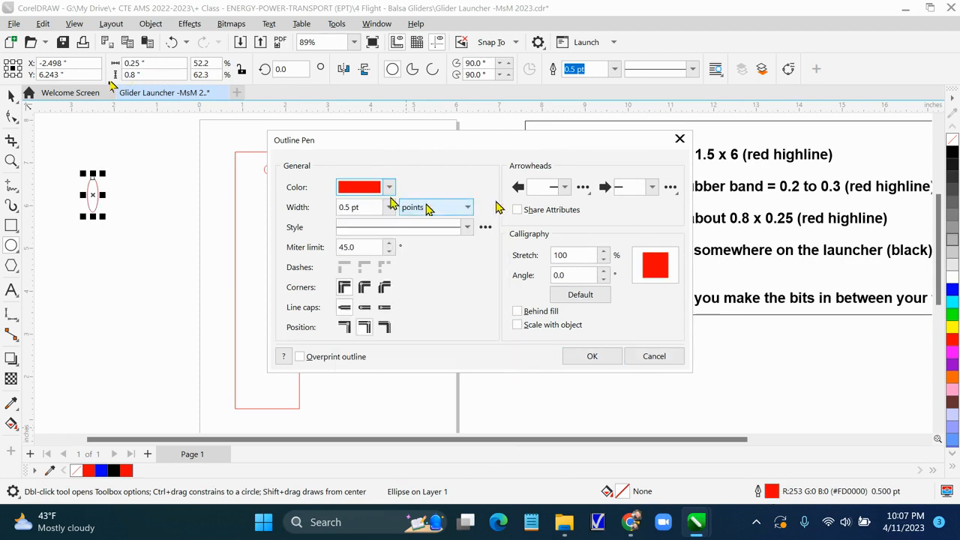
left_click(389, 207)
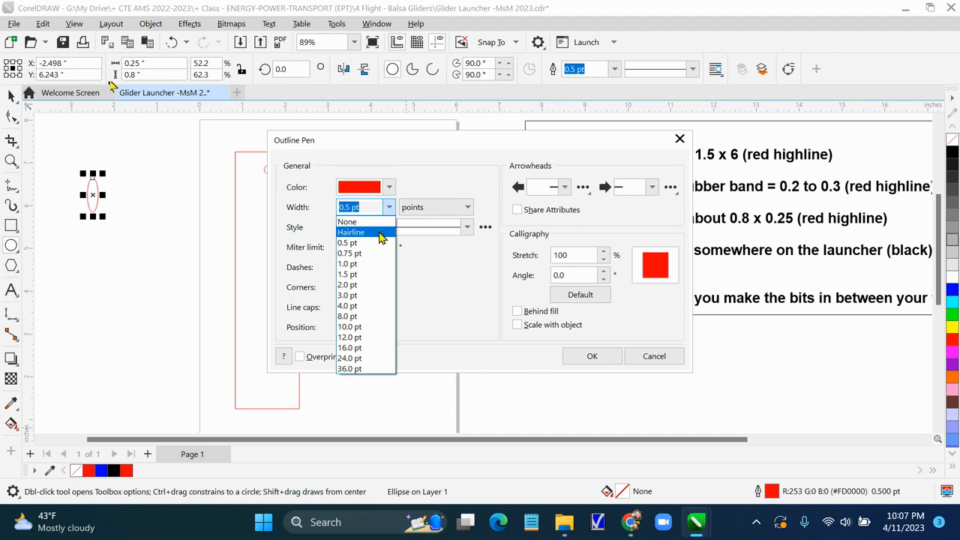
left_click(381, 234)
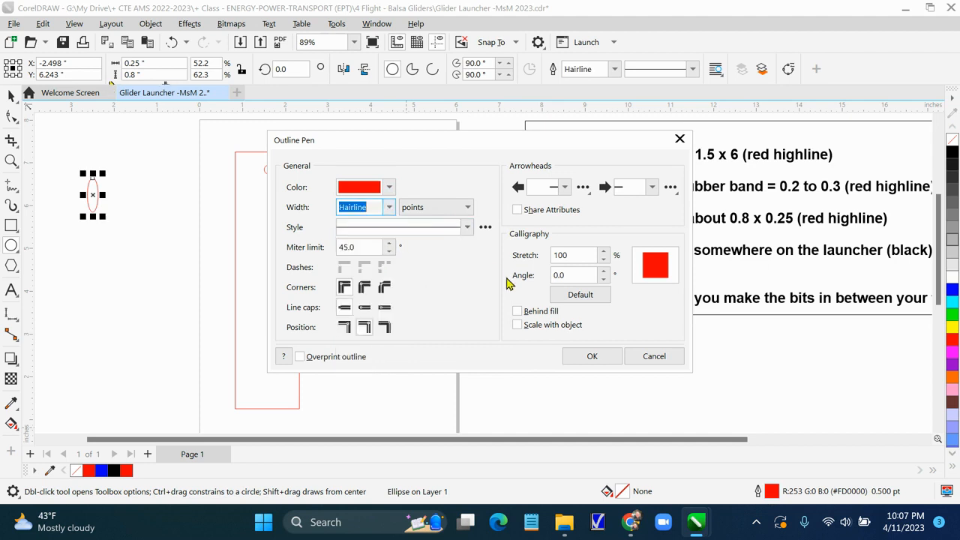
left_click(592, 357)
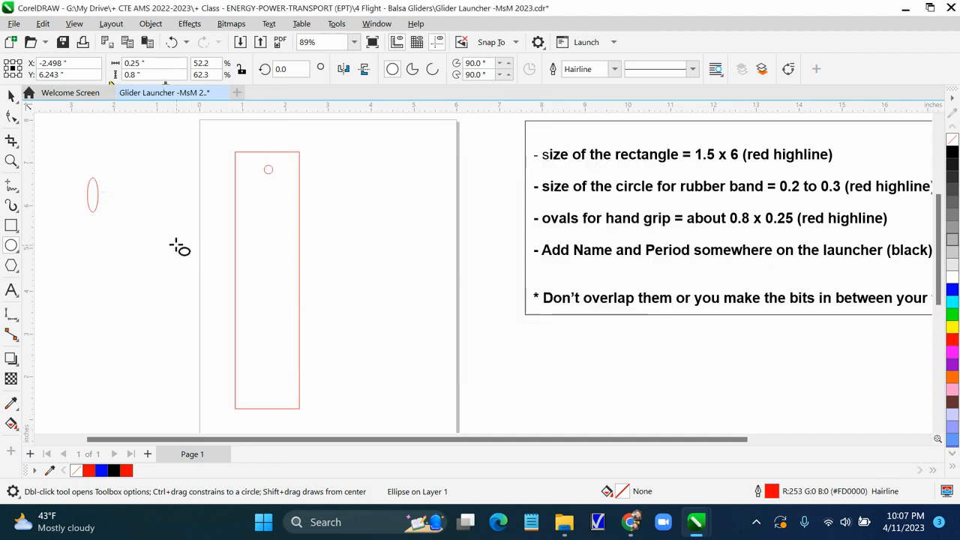
Duplicate the oval and nudge the copy down directly below the original
key("space")
left_click(92, 195)
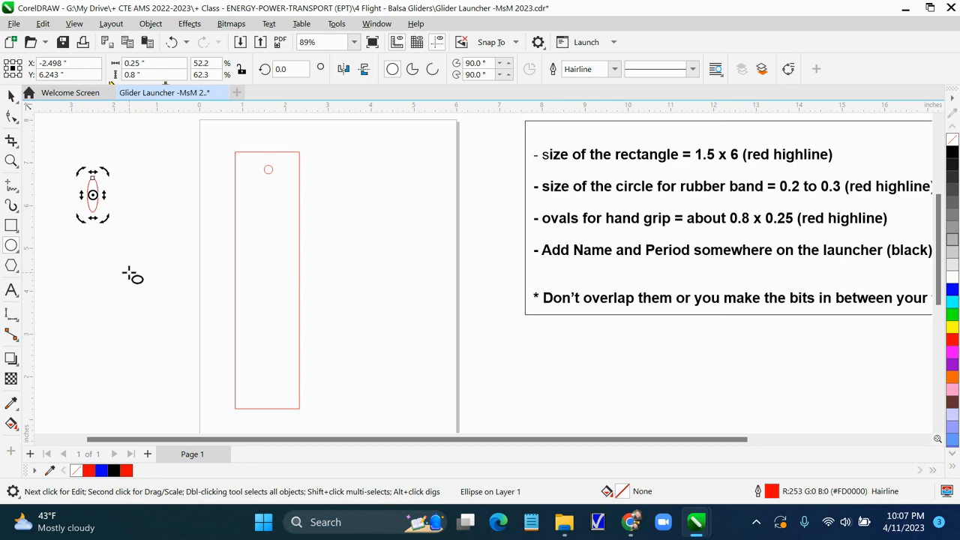
key("Down")
key("Down")
key("Down")
key("Down")
key("Down")
key("Down")
key("Down")
key("Down")
key("Down")
key("Down")
left_click(131, 298)
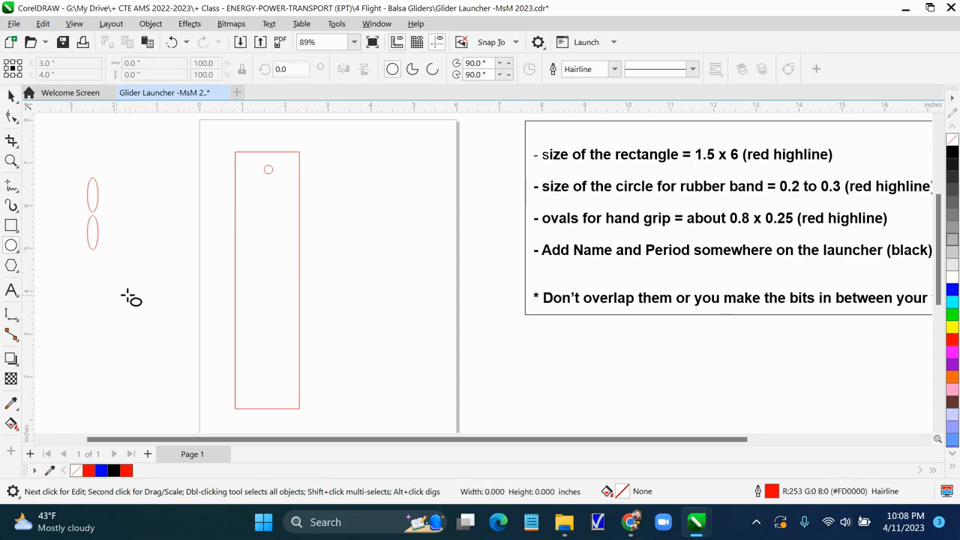
Duplicate the lower oval and nudge a third oval down beneath it
left_click(93, 234)
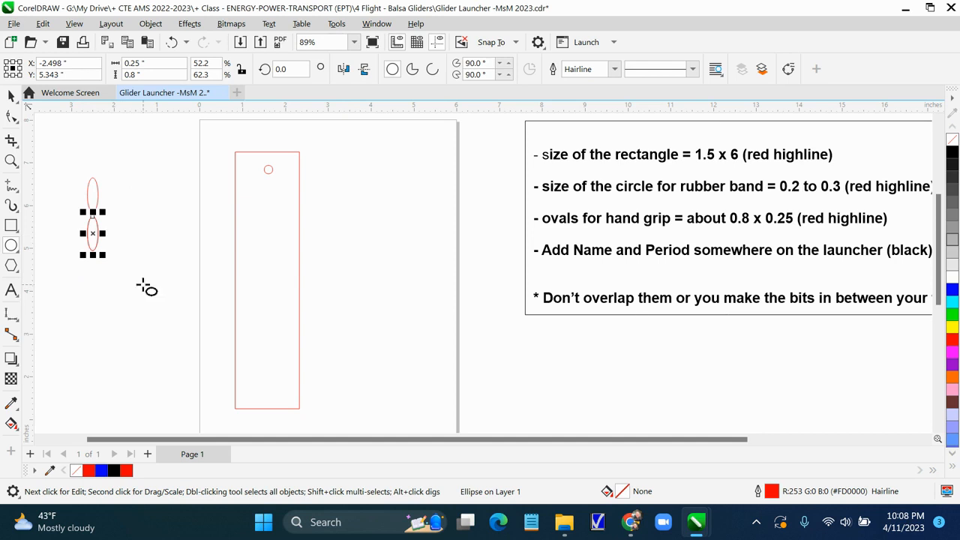
key("Down")
key("Down")
key("Down")
key("Down")
key("Down")
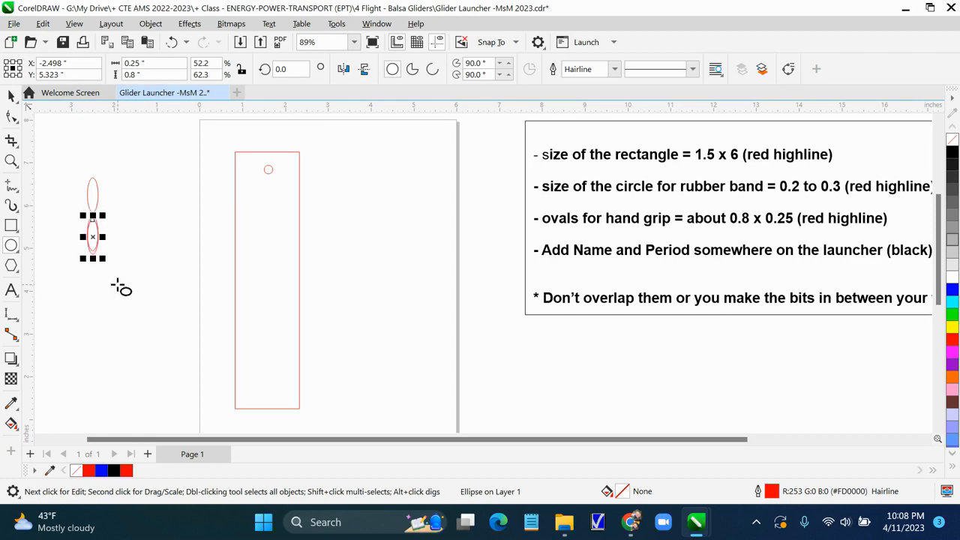
key("Down")
key("Down")
key("Down")
key("Down")
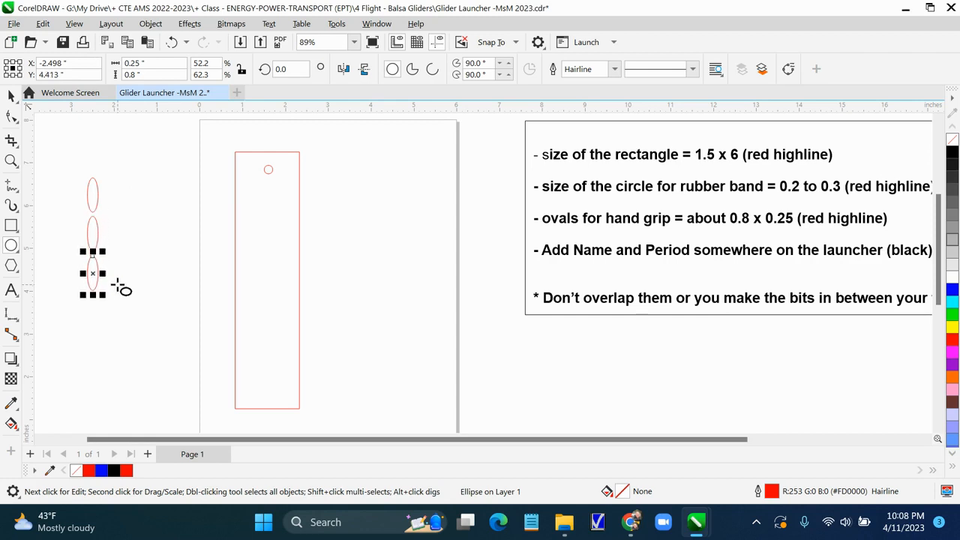
left_click(150, 252)
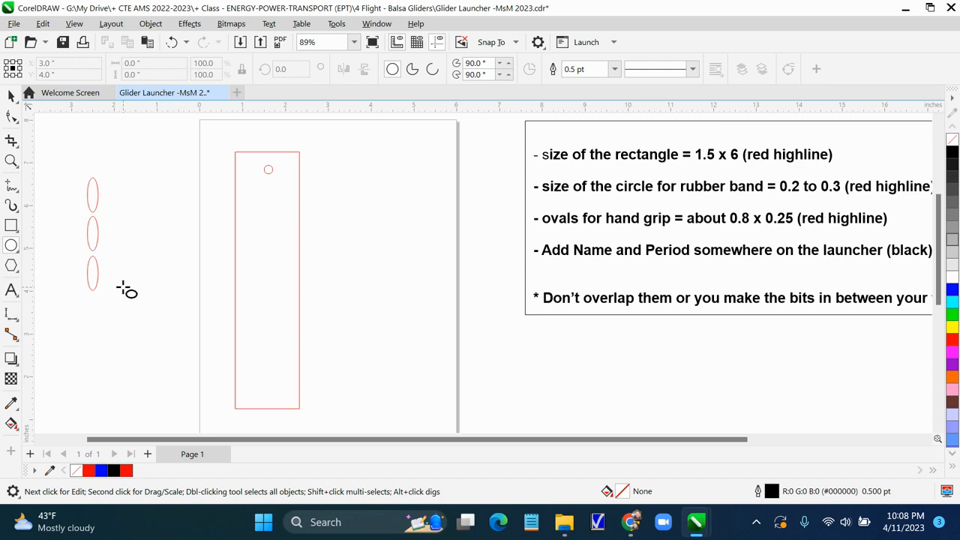
left_click(96, 285)
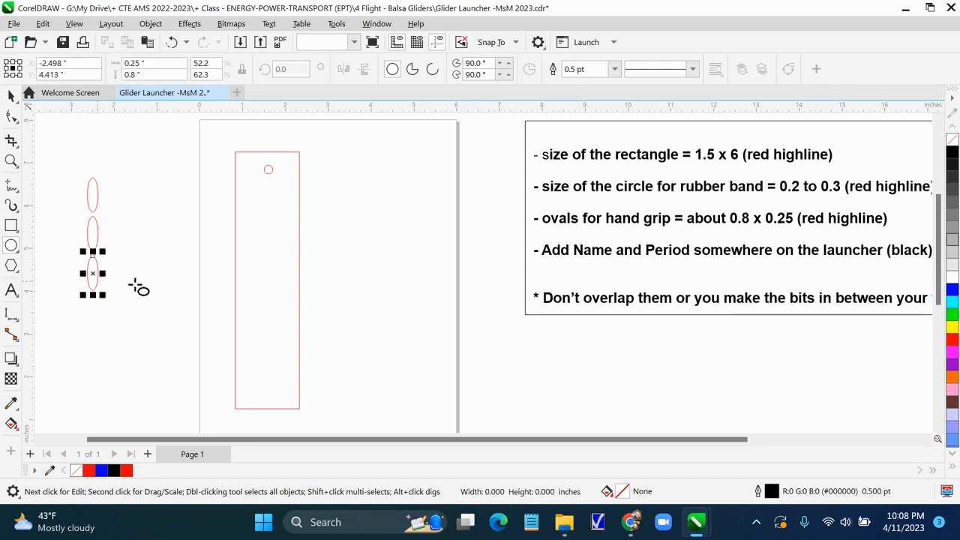
left_click(135, 285)
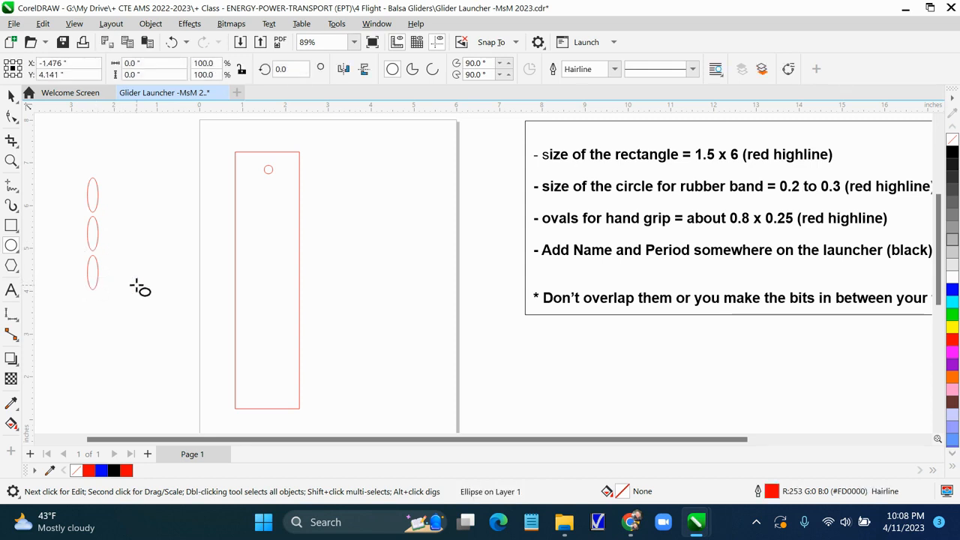
Duplicate the third oval and nudge a fourth oval down to complete the vertical column
left_click(96, 286)
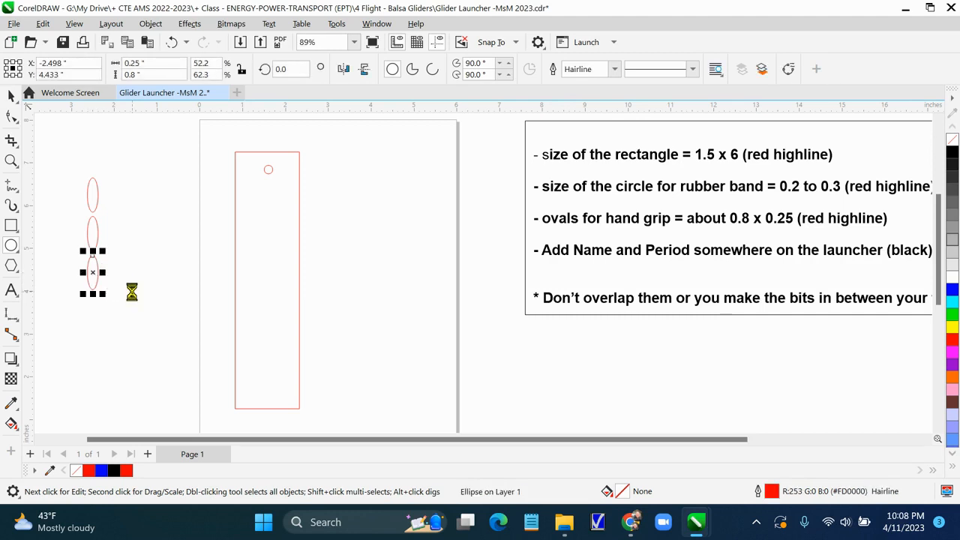
key("Down")
key("Down")
key("Down")
key("Down")
key("Down")
key("Down")
key("Down")
key("Down")
key("Down")
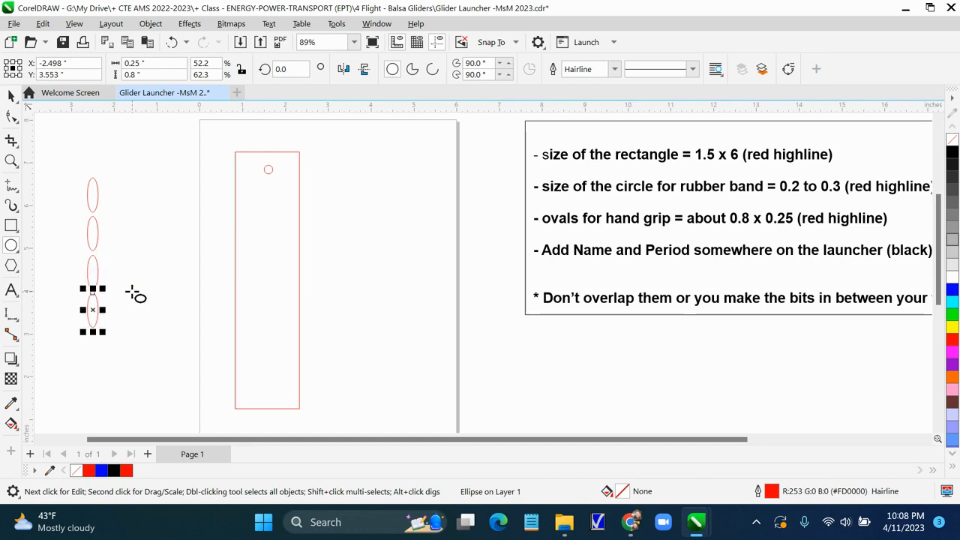
key("Escape")
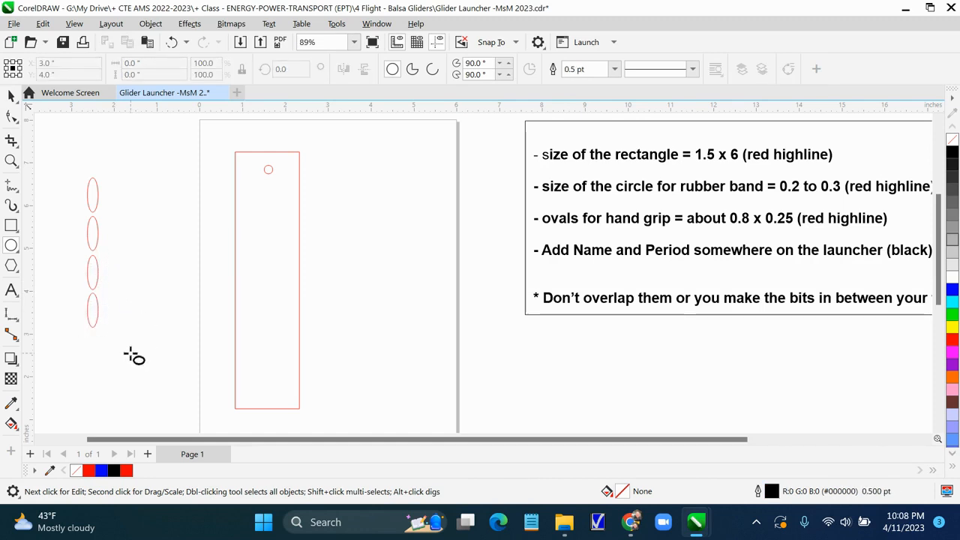
Nudge the bottom oval down to even out the spacing of the four ovals
left_click(97, 317)
scroll(128, 330, "up", 1)
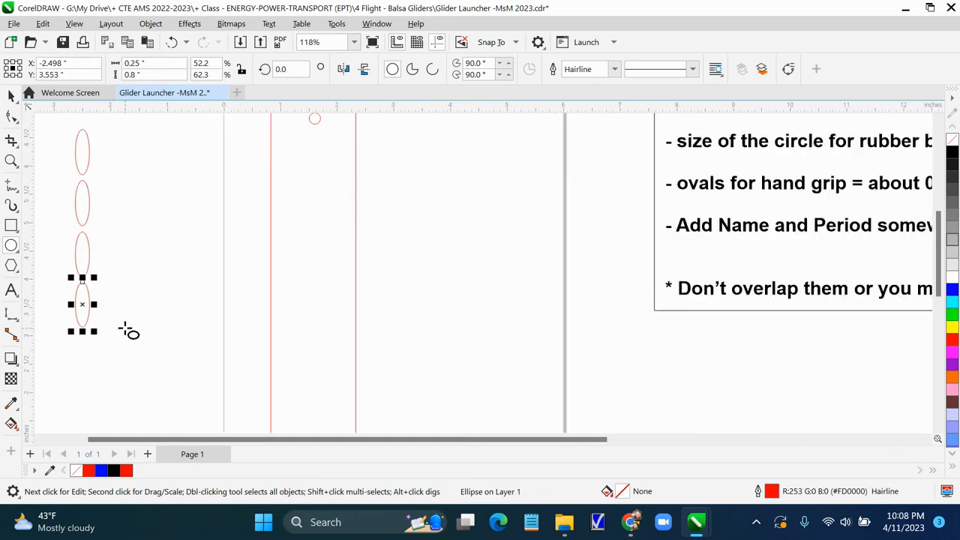
scroll(129, 329, "up", 2)
left_click_drag(118, 449, 91, 447)
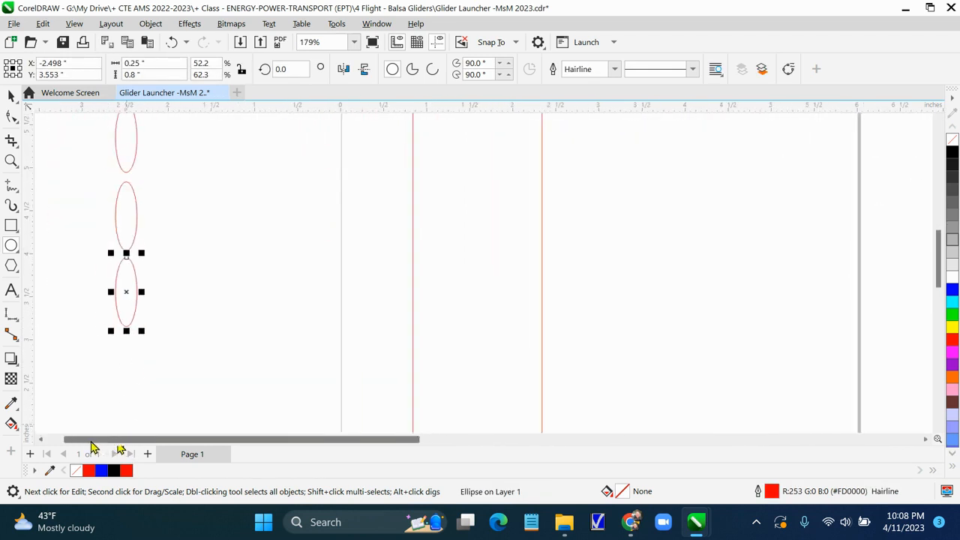
scroll(232, 328, "up", 1)
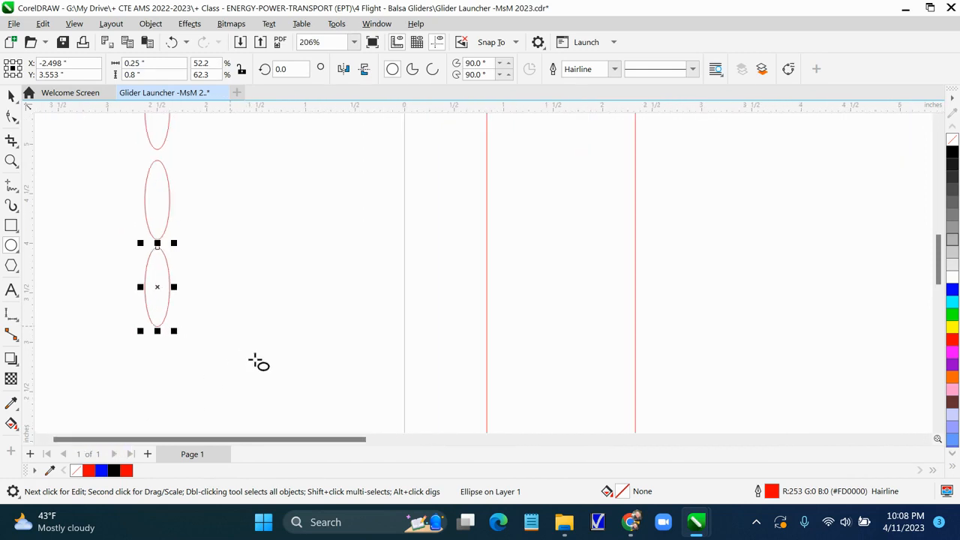
left_click_drag(937, 276, 937, 268)
left_click(10, 95)
left_click(164, 335)
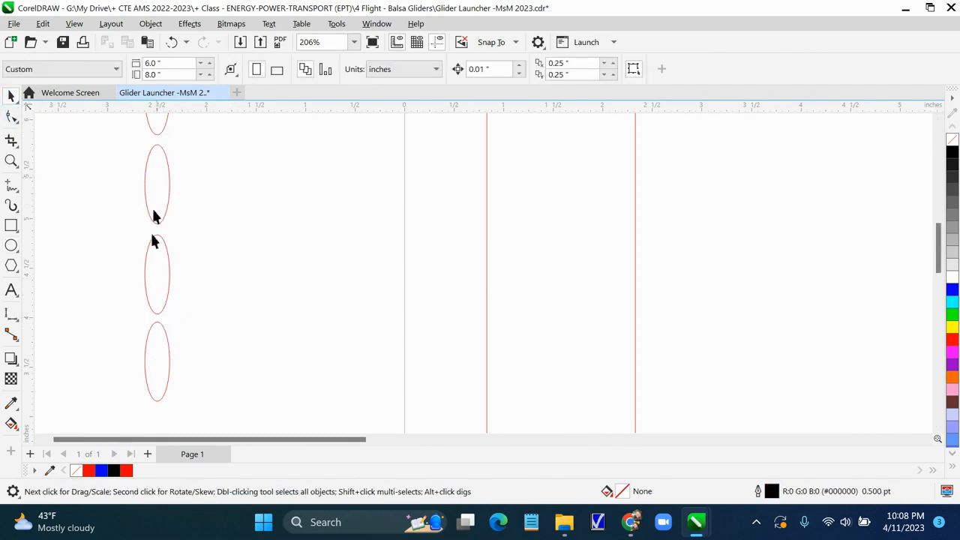
left_click(158, 352)
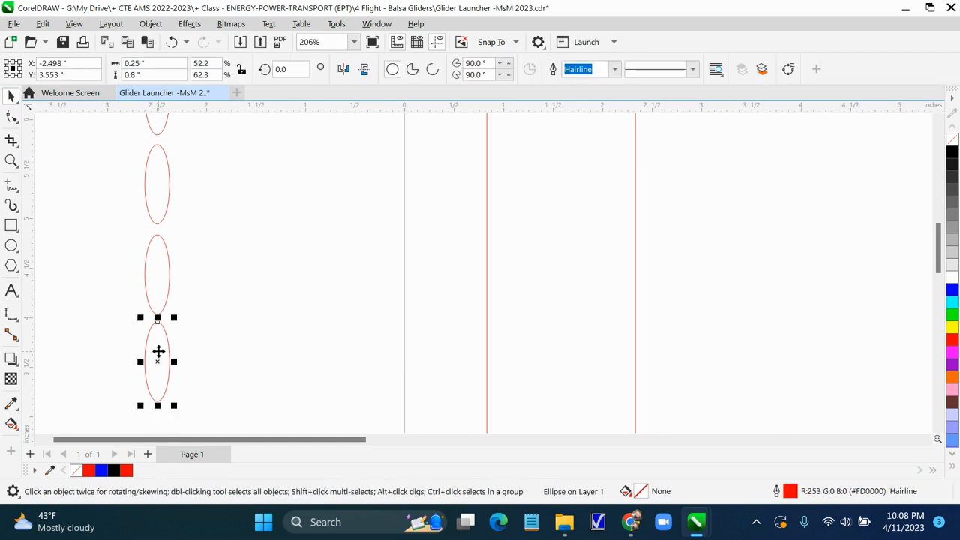
key("Down")
left_click(228, 338)
Group the four ovals and move the group onto the rectangle's right edge
scroll(230, 344, "up", 1)
scroll(231, 342, "up", 1)
scroll(234, 343, "down", 6)
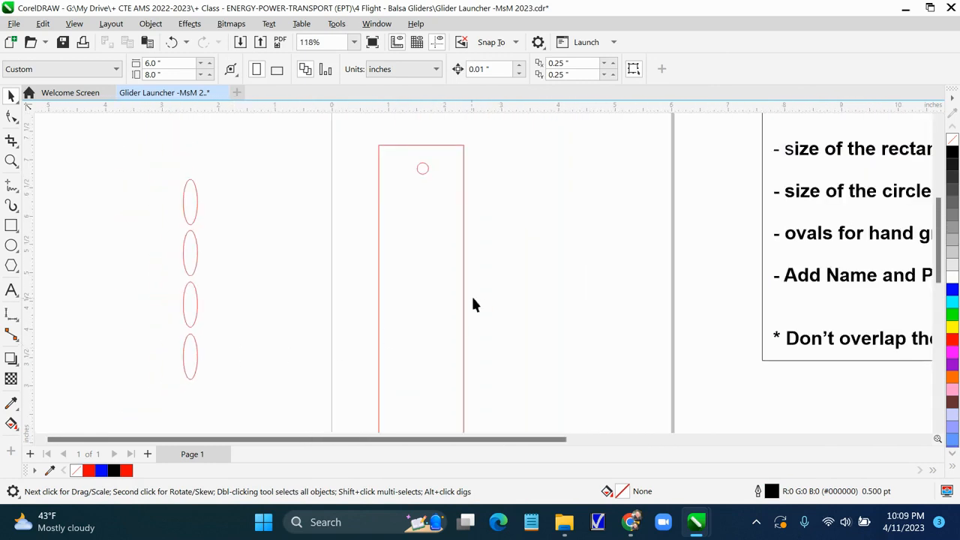
scroll(484, 323, "down", 2)
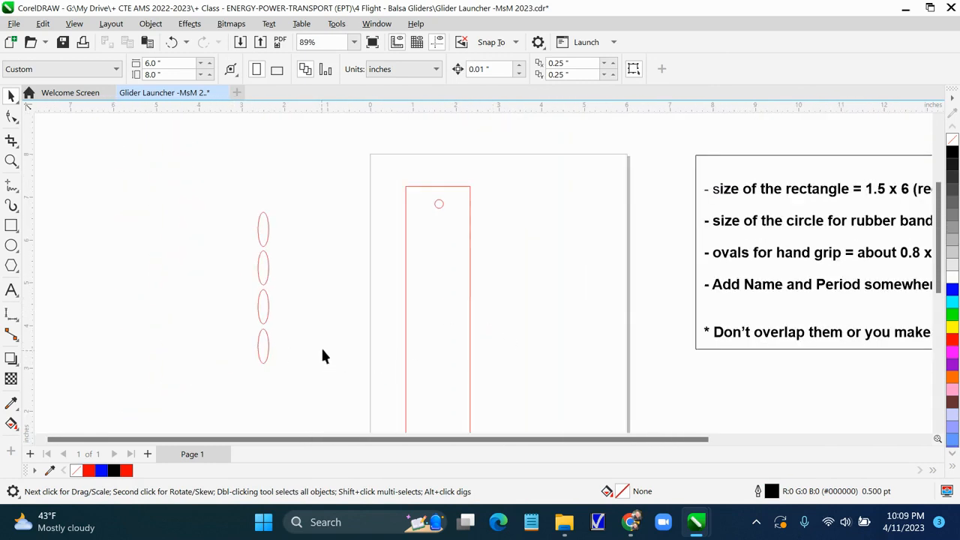
left_click_drag(271, 377, 272, 378)
left_click(150, 24)
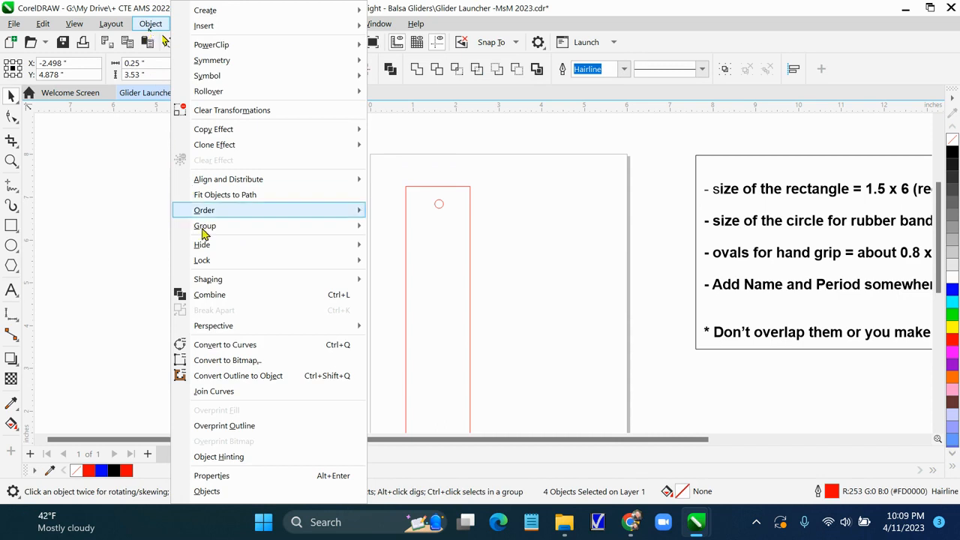
mouse_move(208, 228)
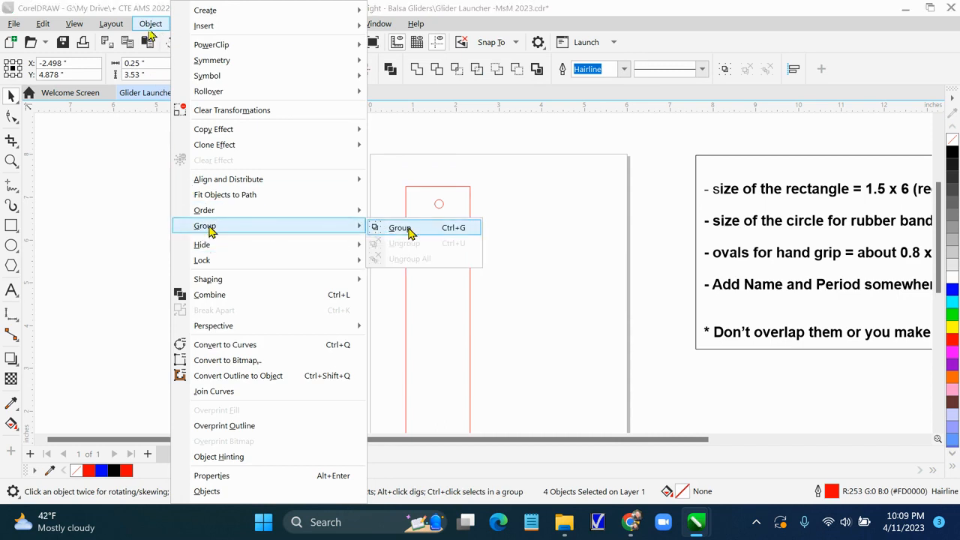
left_click(377, 233)
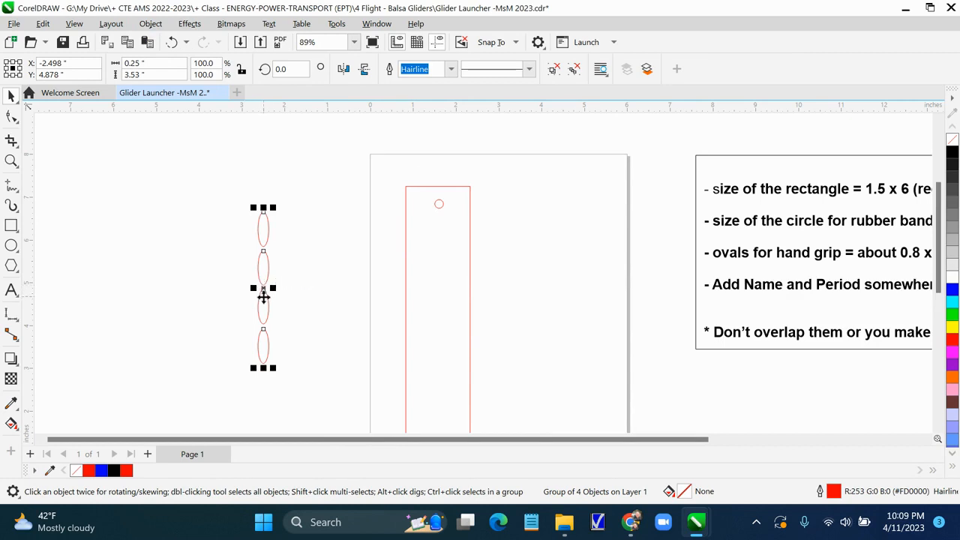
left_click_drag(262, 301, 469, 379)
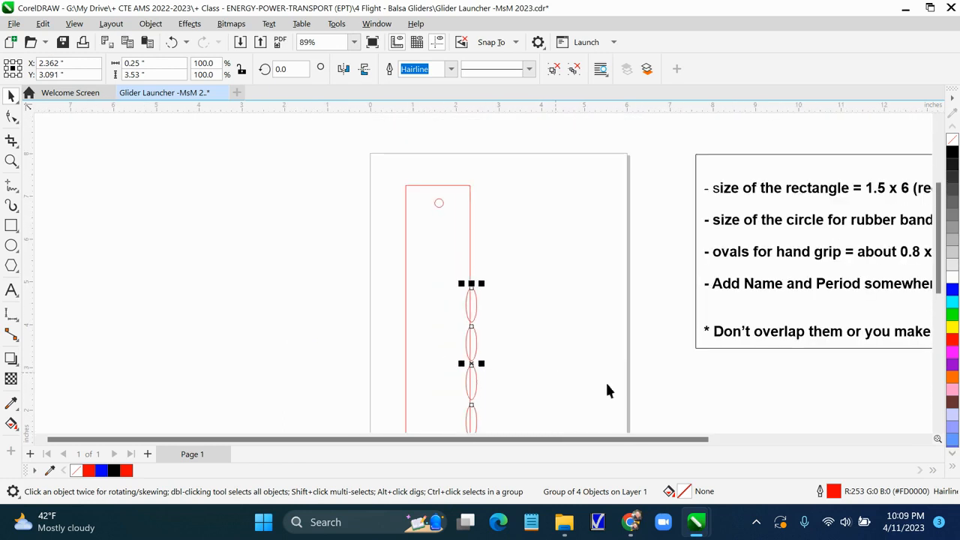
Nudge the oval group up and slightly left so it sits flush with the rectangle's right edge and bottom
left_click_drag(938, 284, 949, 316)
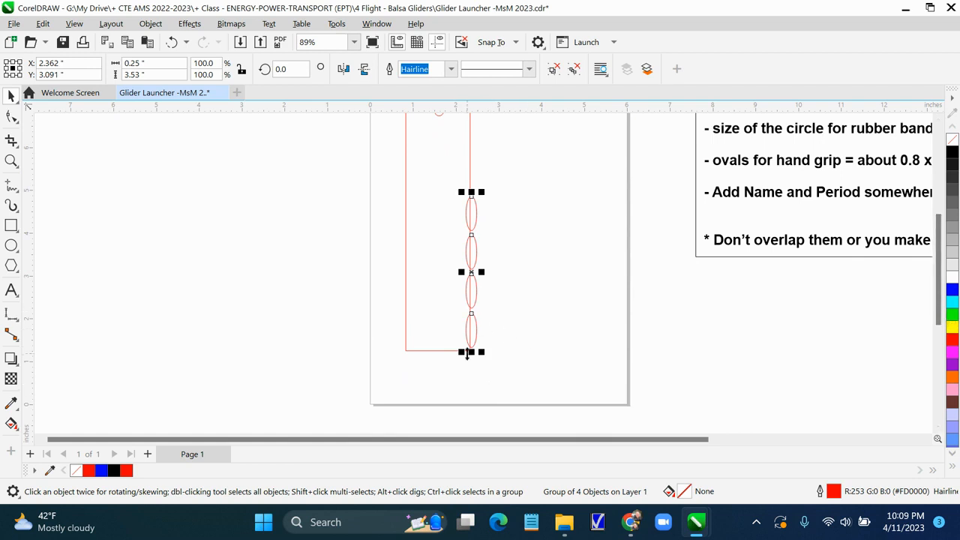
key("Up")
key("Up")
key("Up")
key("Up")
key("Up")
key("Up")
key("Up")
key("Up")
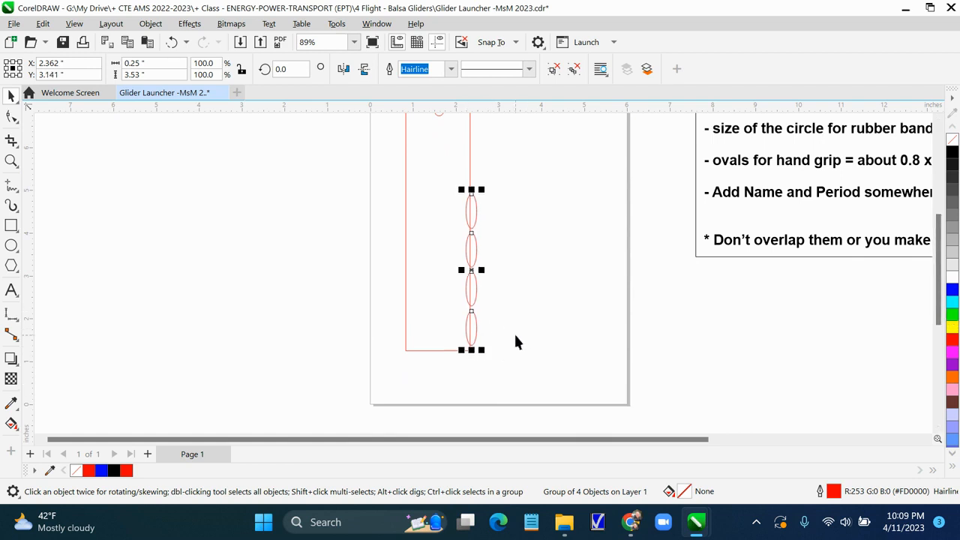
key("Up")
key("Up")
key("Up")
key("Up")
key("Up")
key("Up")
key("Up")
key("Up")
key("Up")
key("Up")
key("Up")
key("Up")
key("Up")
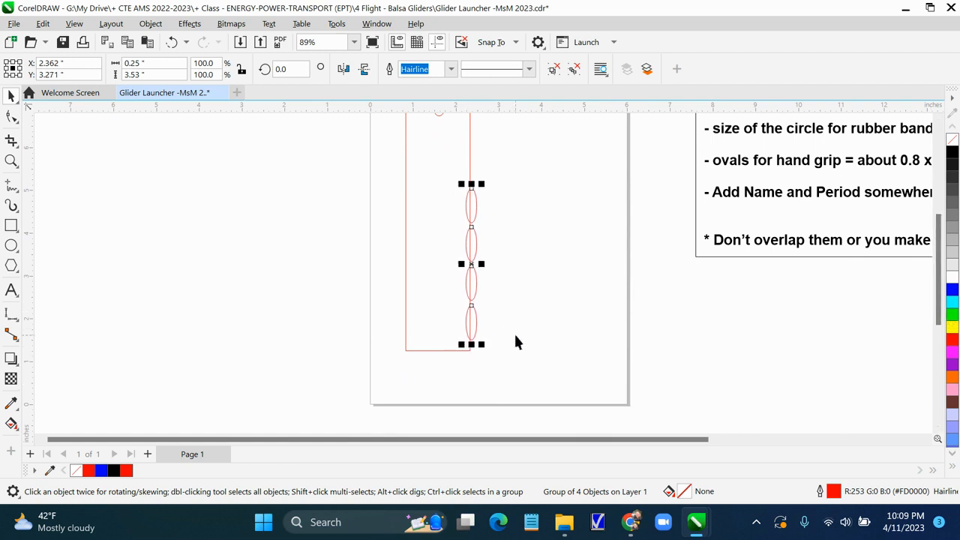
key("Up")
key("Up")
key("Up")
key("Up")
key("Up")
key("Up")
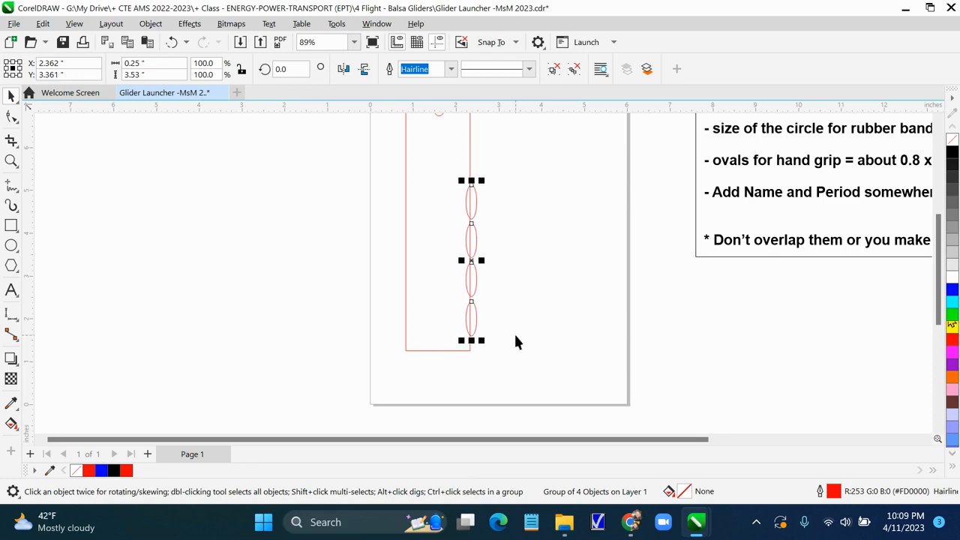
key("Left")
key("Left")
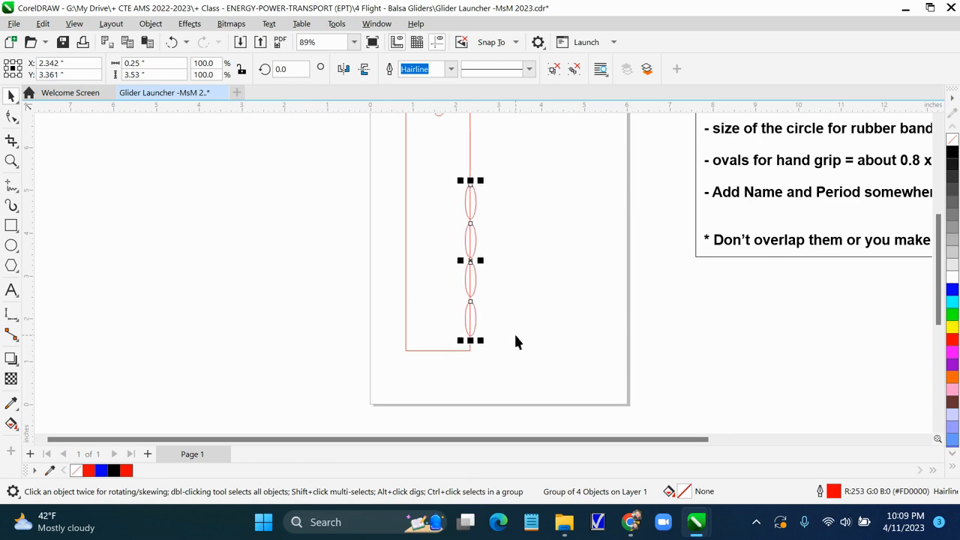
key("Left")
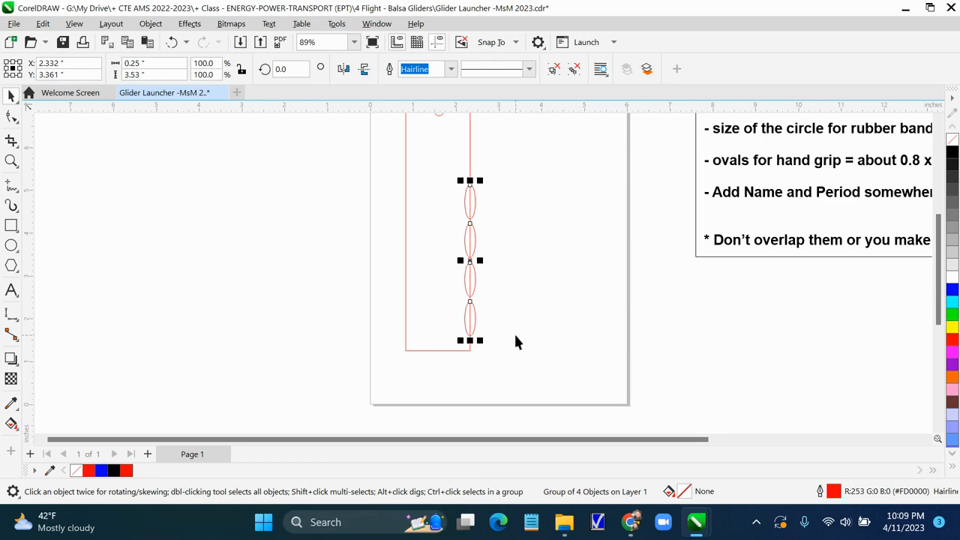
scroll(515, 337, "up", 4)
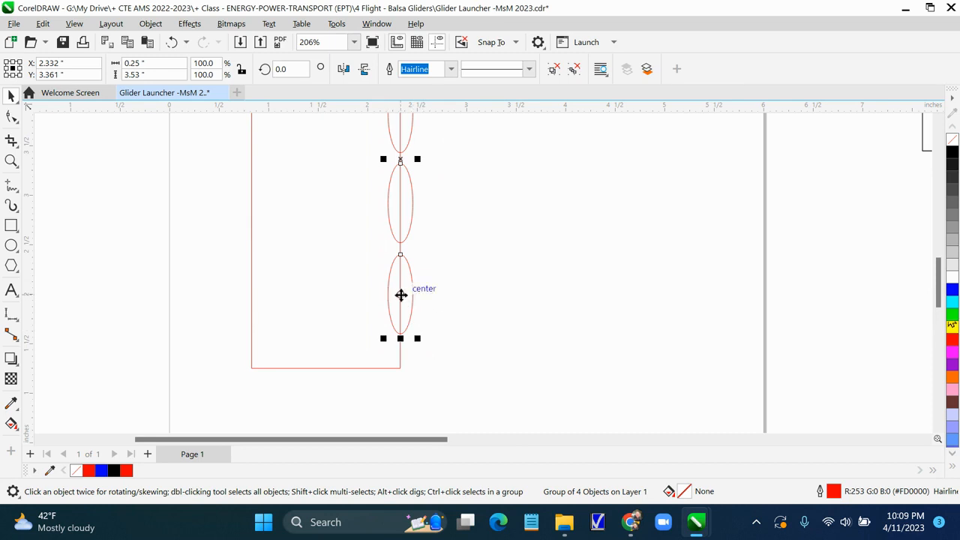
mouse_move(401, 295)
left_mouse_down()
mouse_move(412, 298)
mouse_move(399, 294)
left_mouse_up()
left_click(453, 312)
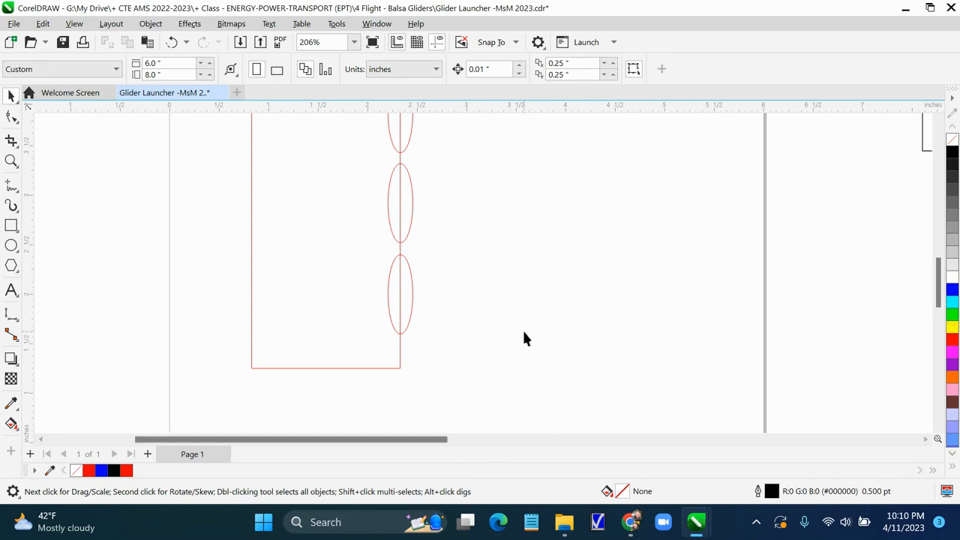
scroll(527, 359, "up", 1)
scroll(545, 347, "down", 1)
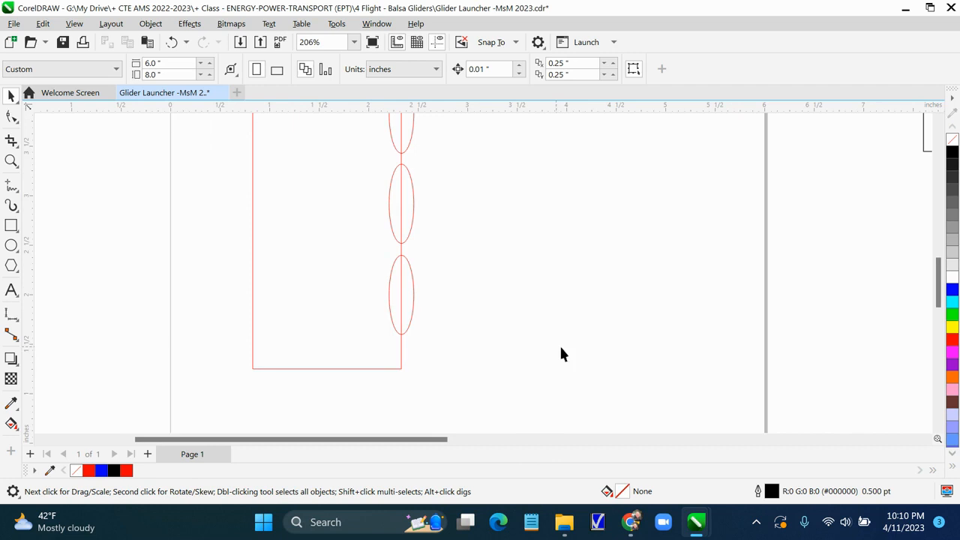
scroll(570, 350, "down", 1)
scroll(590, 351, "down", 3)
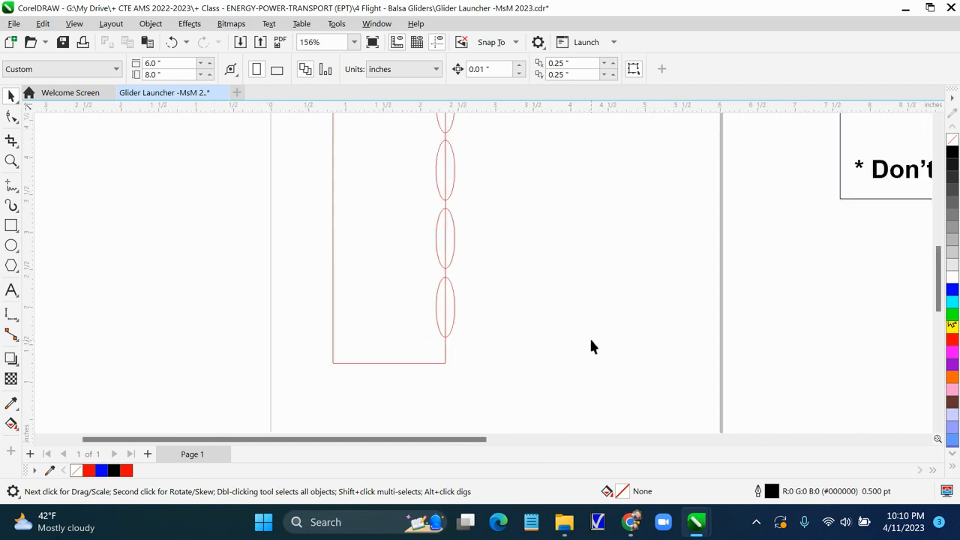
left_click_drag(453, 136, 475, 214)
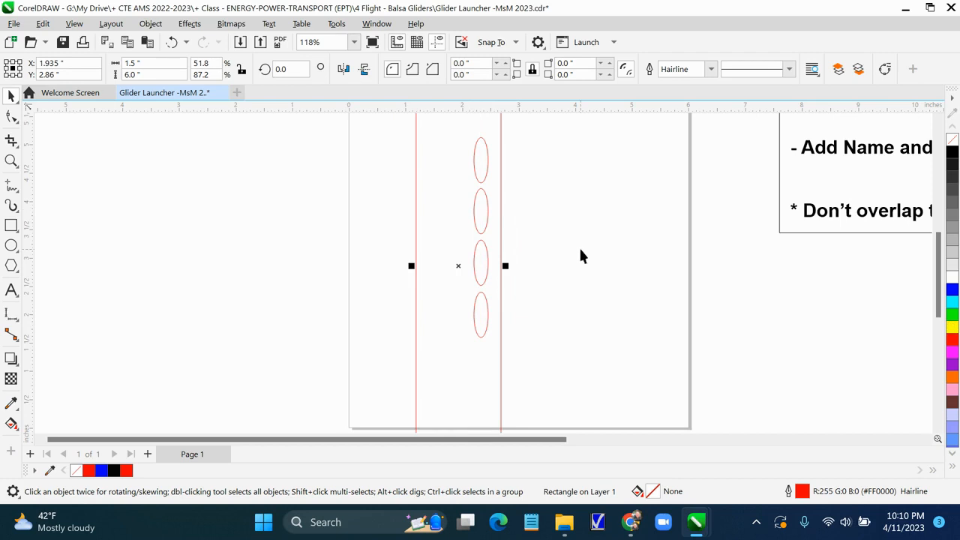
key("ctrl+z")
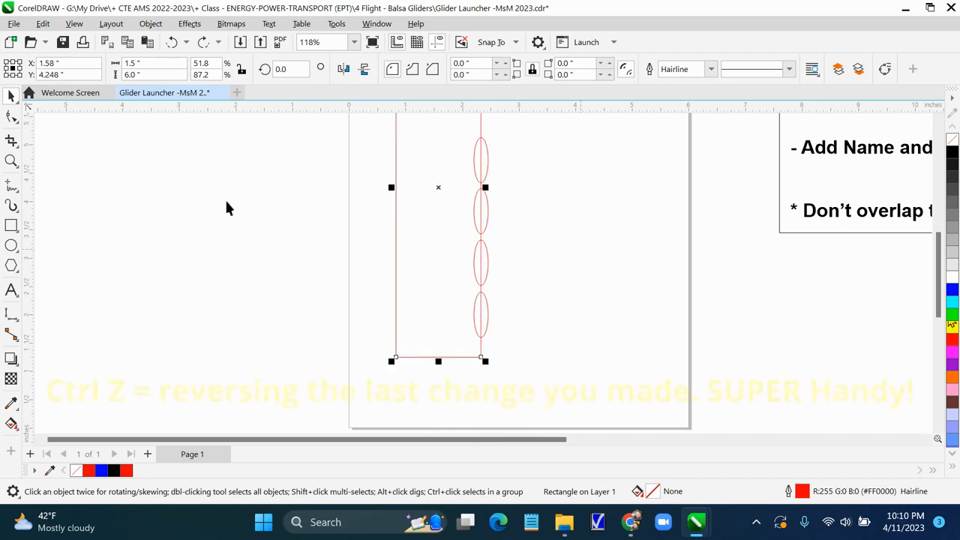
Select the oval group and ungroup it into four separate ovals
left_click(538, 320)
left_click(489, 270)
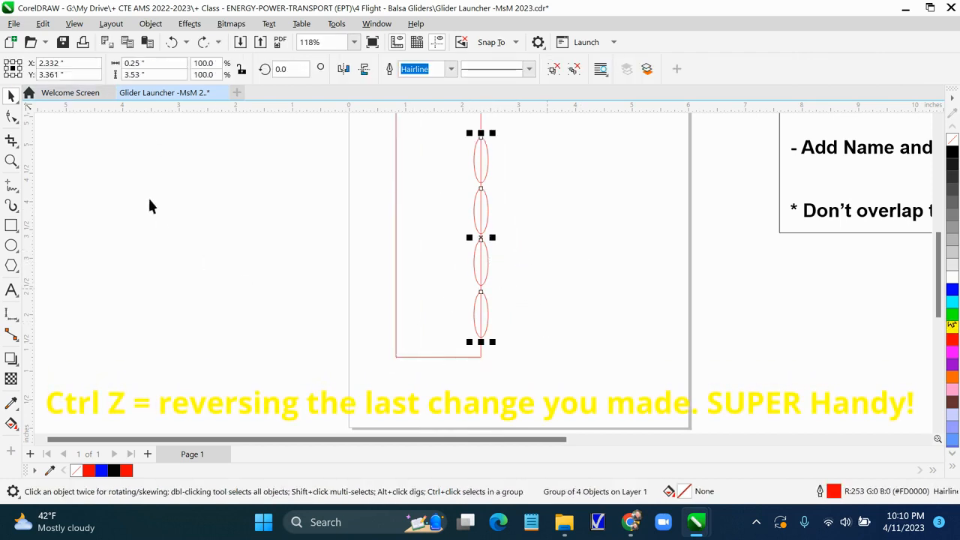
left_click(151, 25)
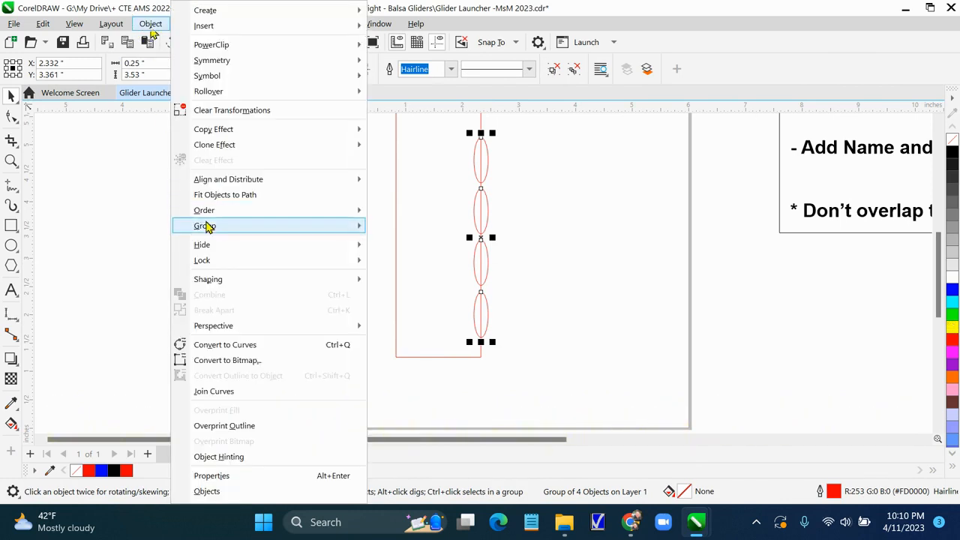
mouse_move(209, 227)
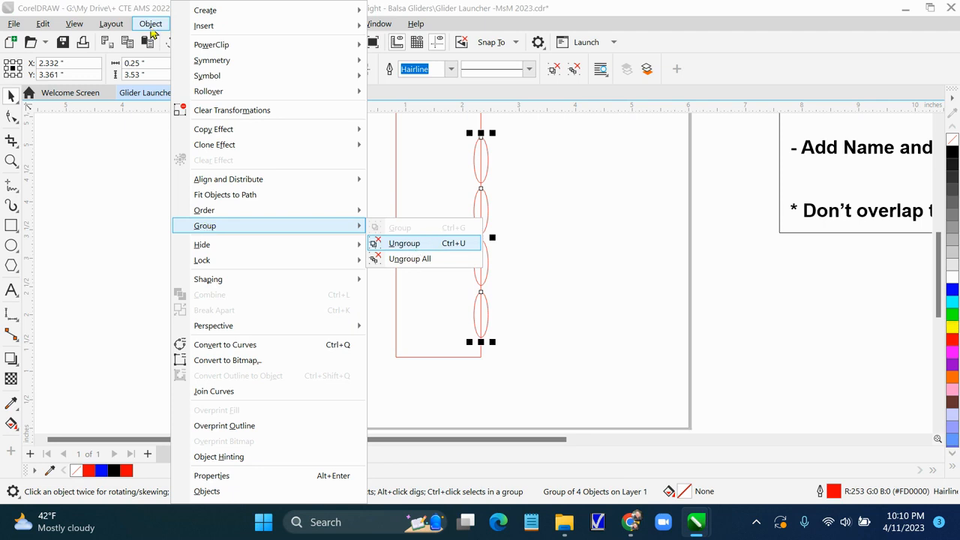
left_click(407, 259)
left_click(576, 287)
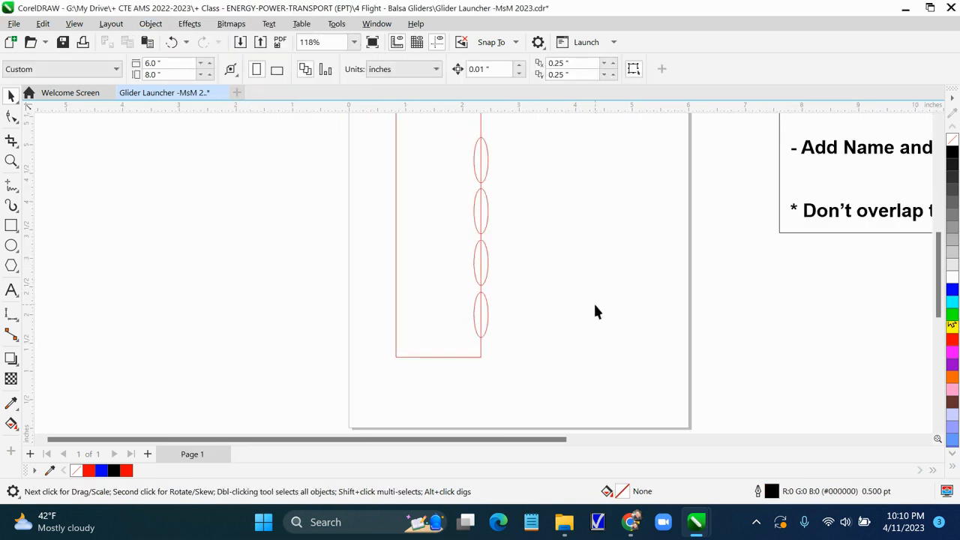
With Virtual Segment Delete, trim the inner halves of the top two ovals and the rectangle edge segments they cross
left_click(18, 149)
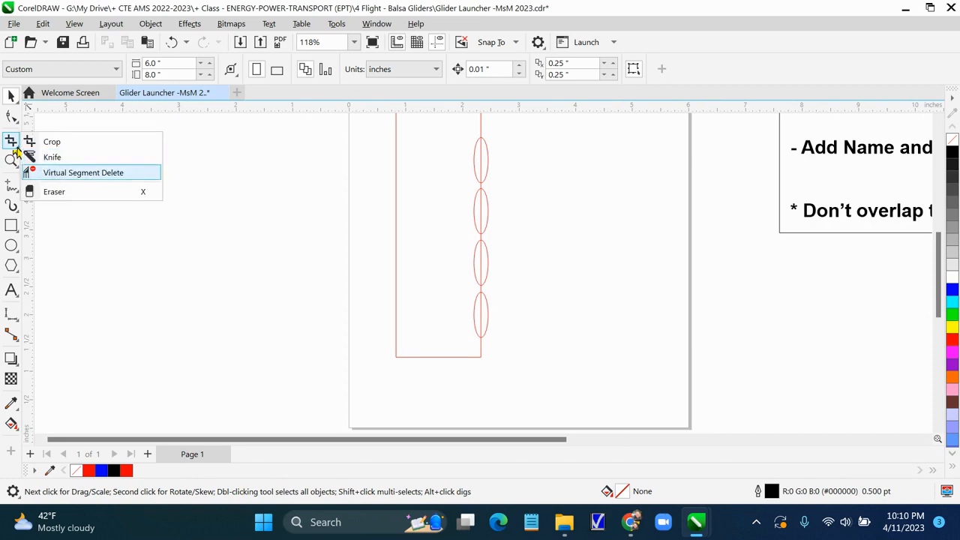
left_click(57, 172)
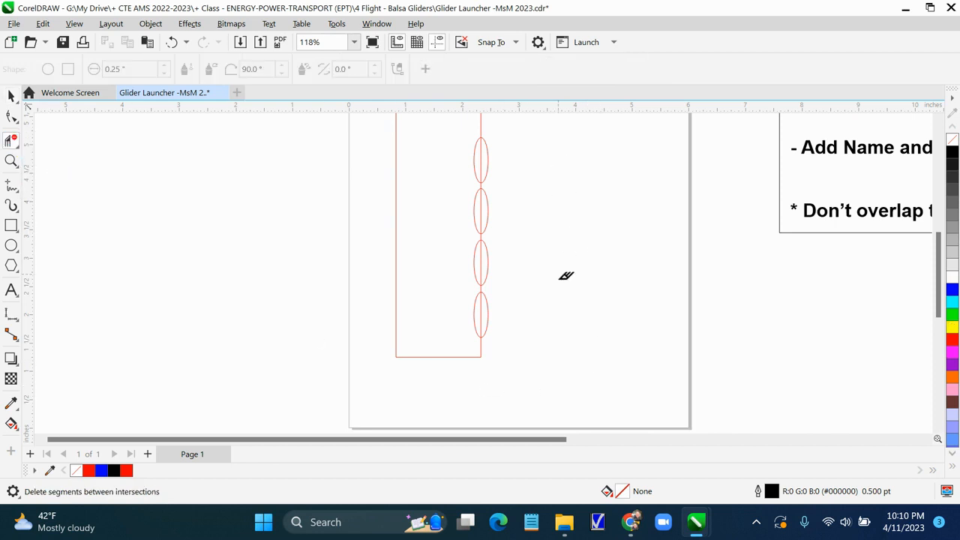
scroll(566, 275, "up", 2)
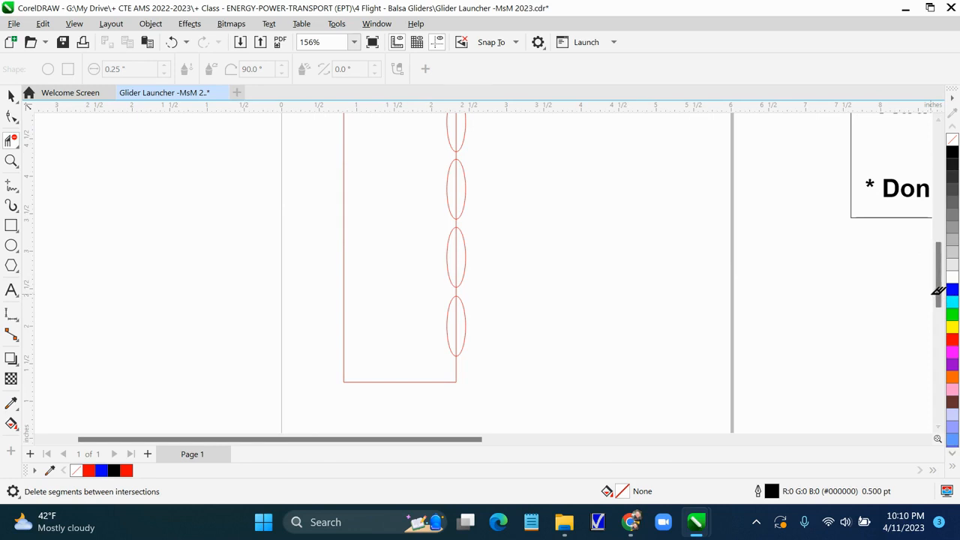
left_click_drag(938, 304, 938, 268)
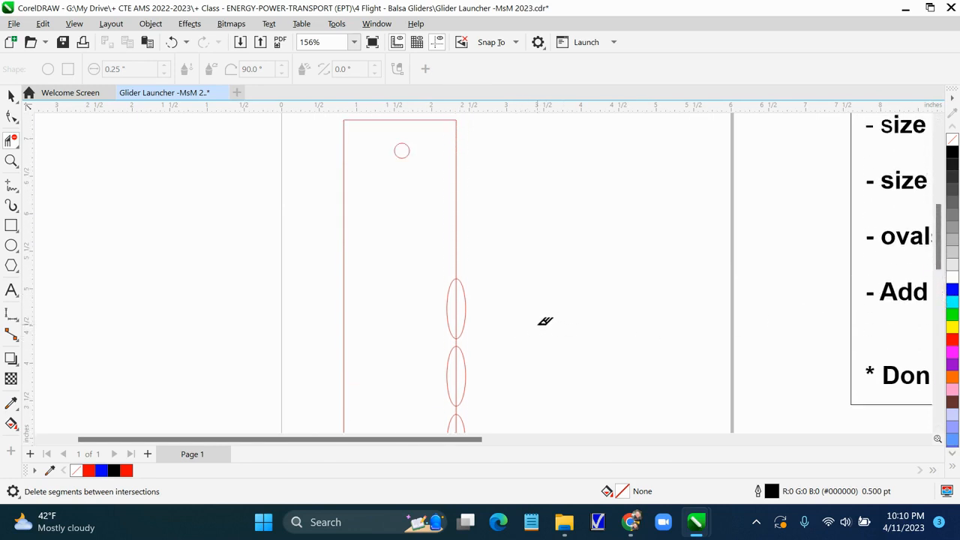
left_click(465, 306)
left_click(457, 301)
left_click(458, 339)
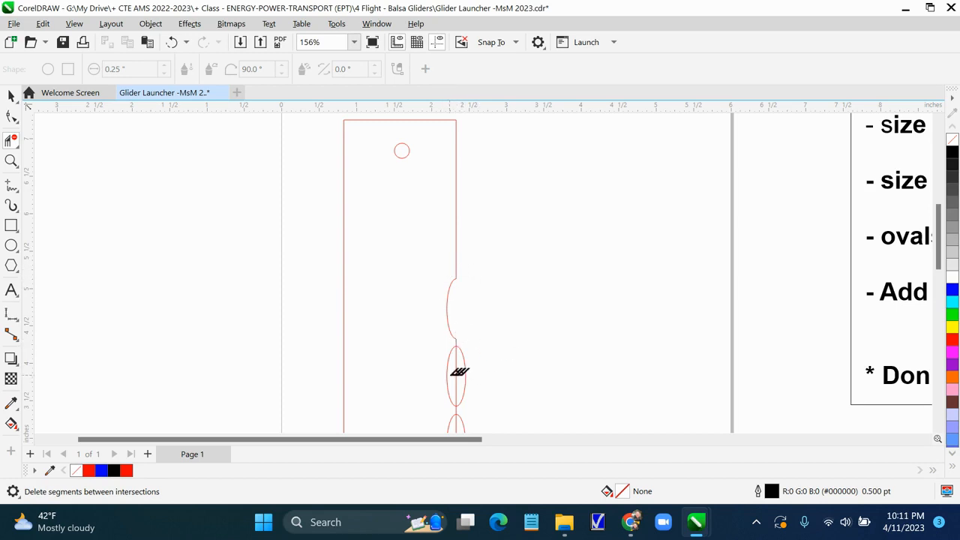
left_click(463, 373)
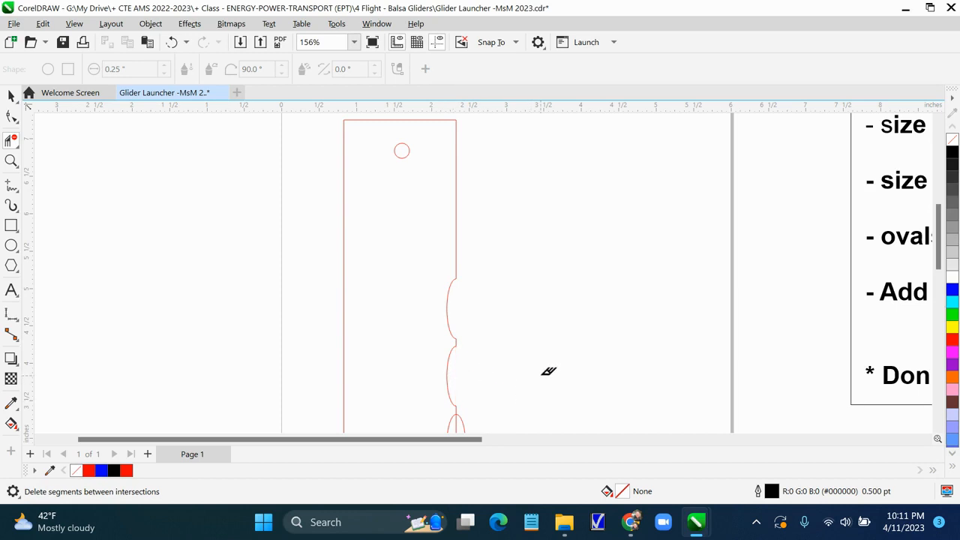
Trim the lower two ovals and their crossing edge segments to finish the scalloped finger grip
left_click_drag(941, 259, 941, 325)
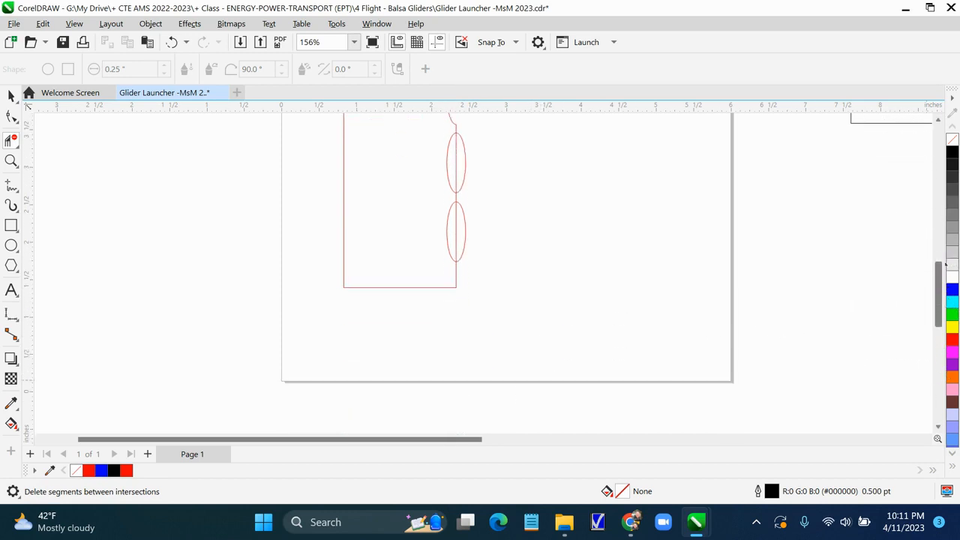
left_click(464, 149)
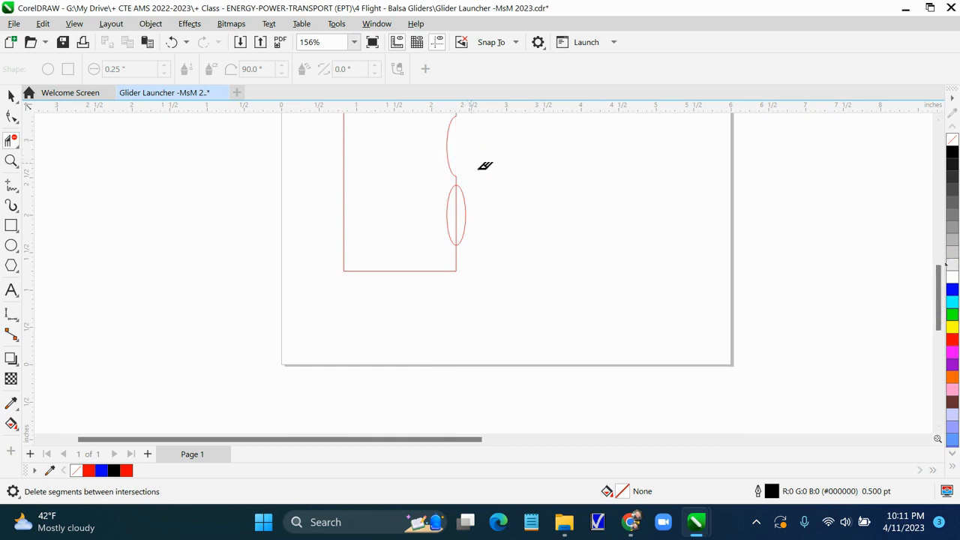
left_click(466, 218)
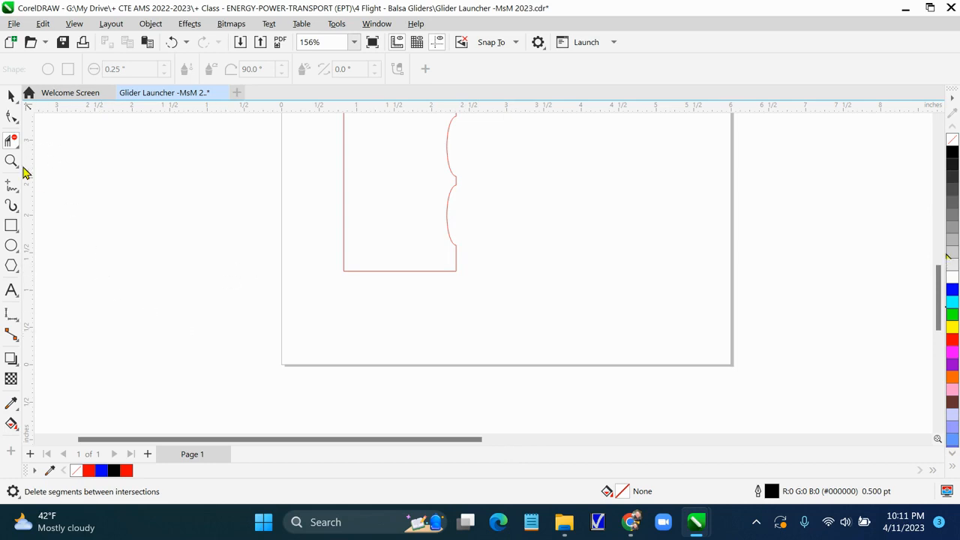
left_click(9, 98)
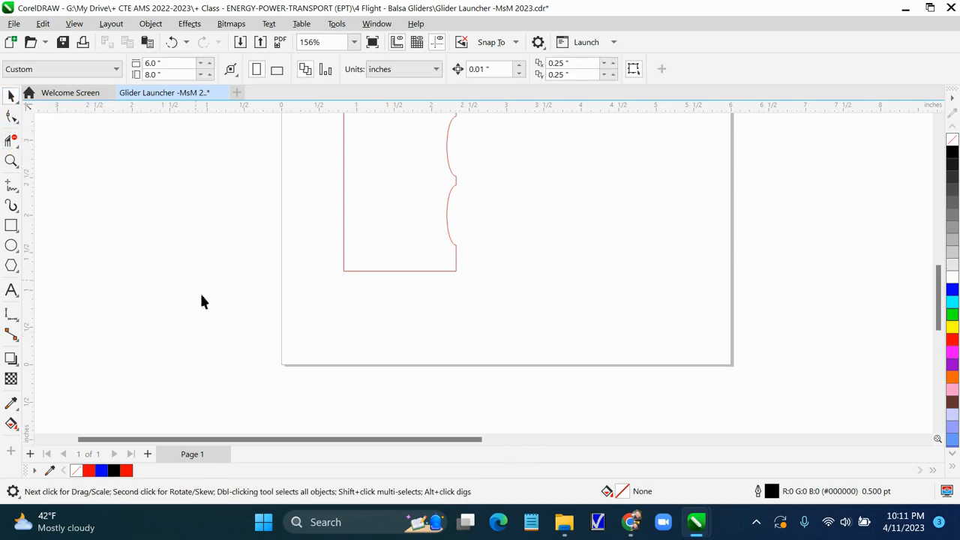
Select all the launcher's outline pieces and group them into one object
scroll(189, 326, "up", 1)
scroll(190, 326, "up", 1)
scroll(190, 326, "down", 2)
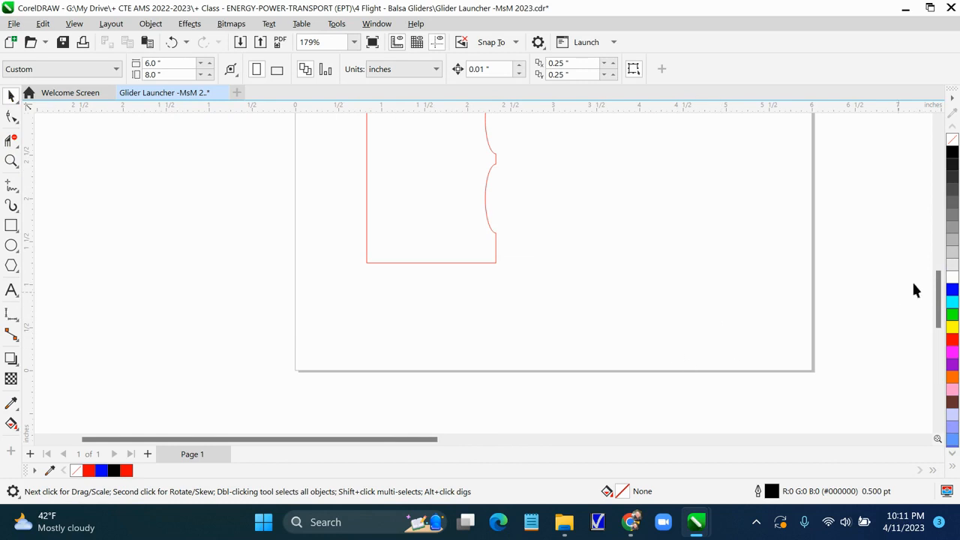
left_click_drag(939, 305, 939, 264)
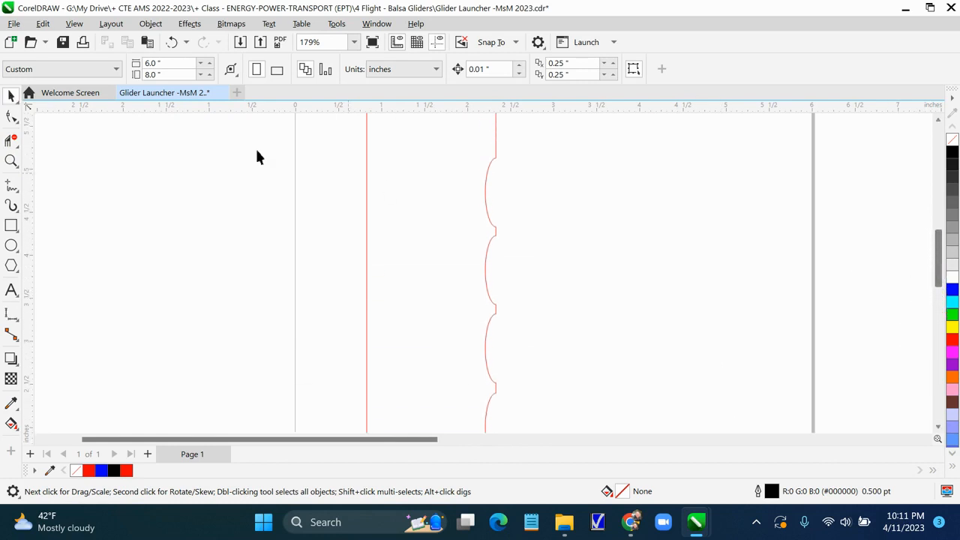
left_click(74, 24)
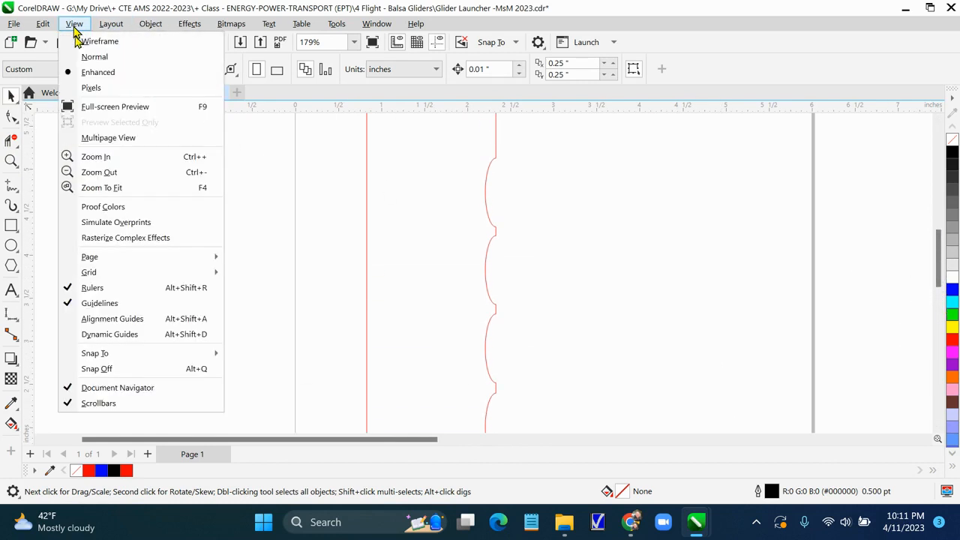
left_click(112, 187)
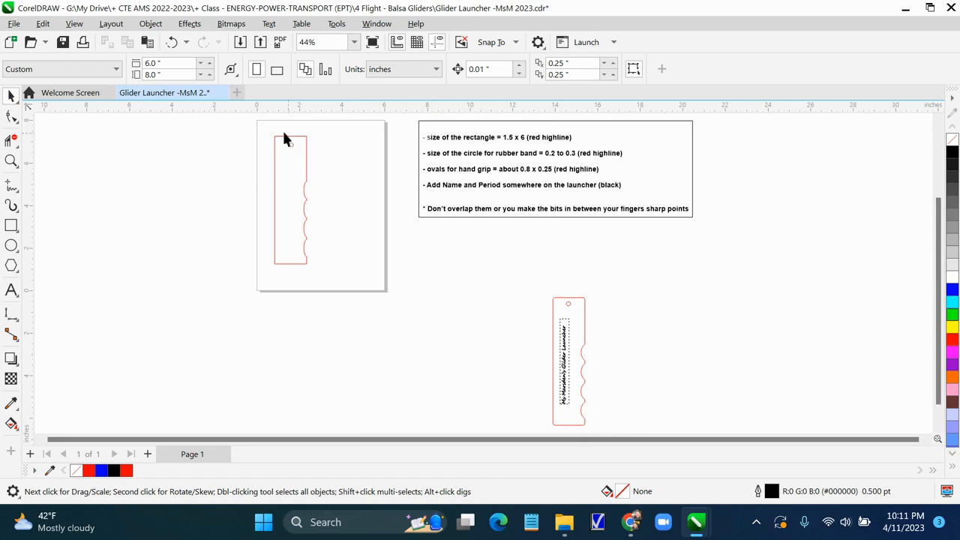
left_click_drag(297, 264, 298, 265)
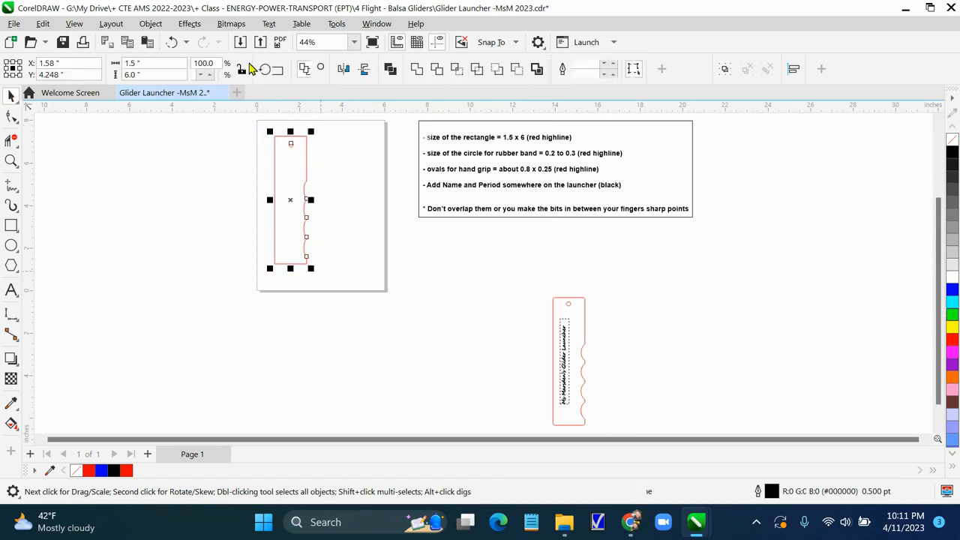
left_click(150, 24)
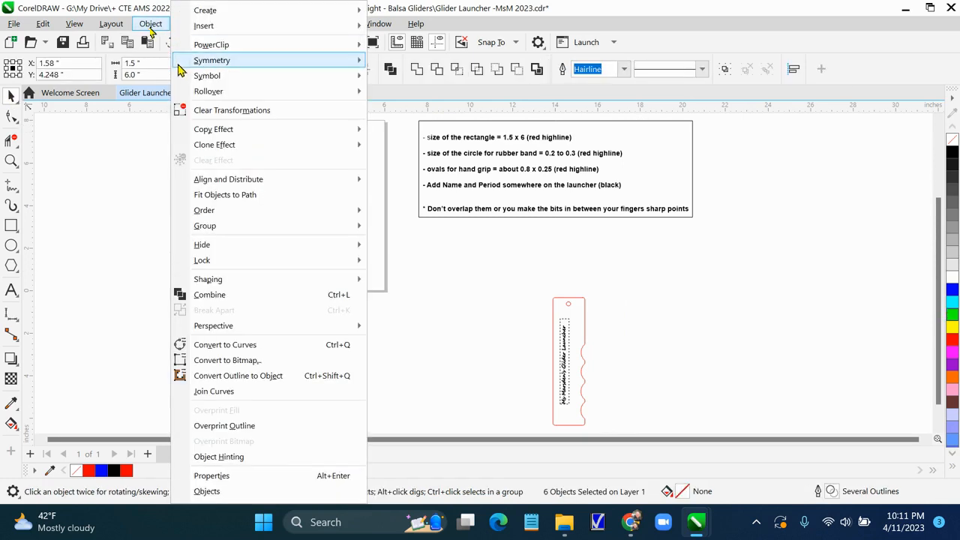
mouse_move(206, 230)
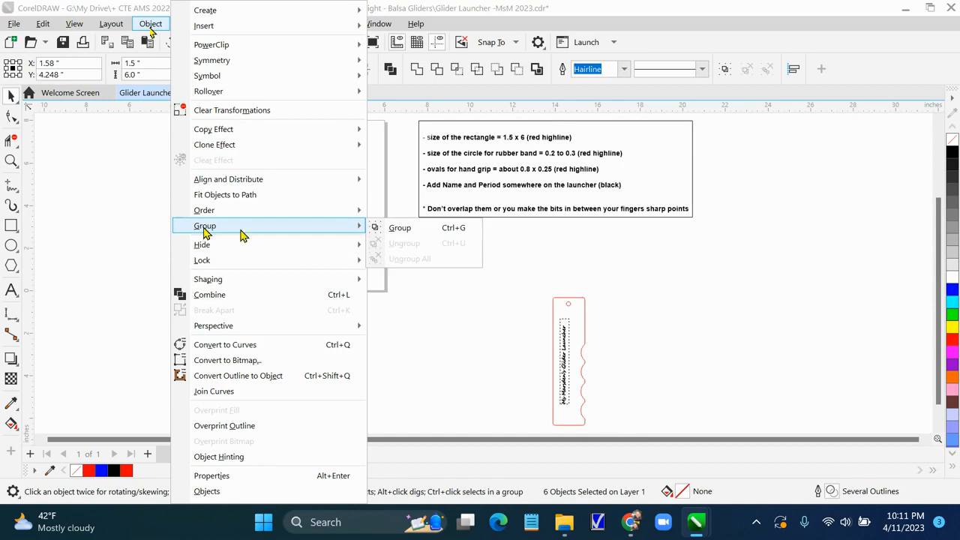
left_click(397, 228)
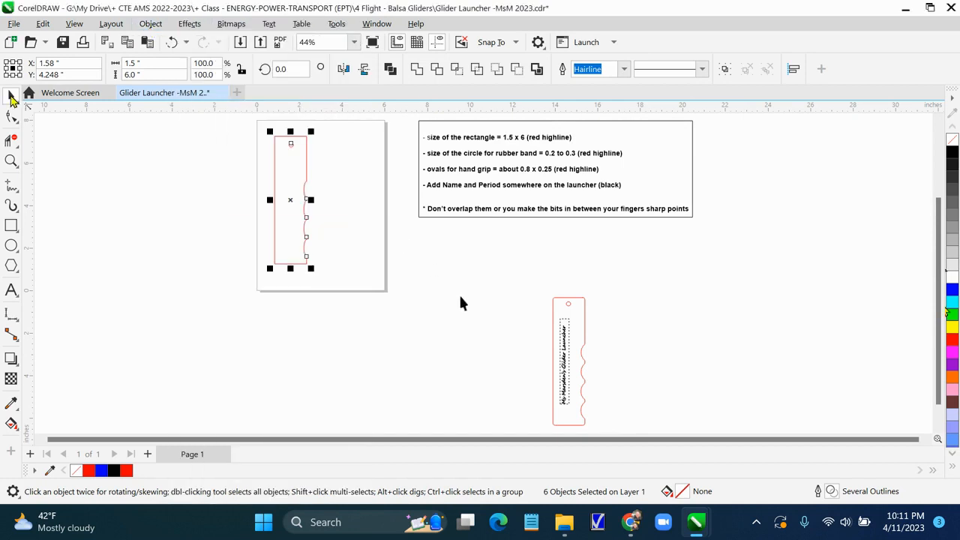
left_click(392, 295)
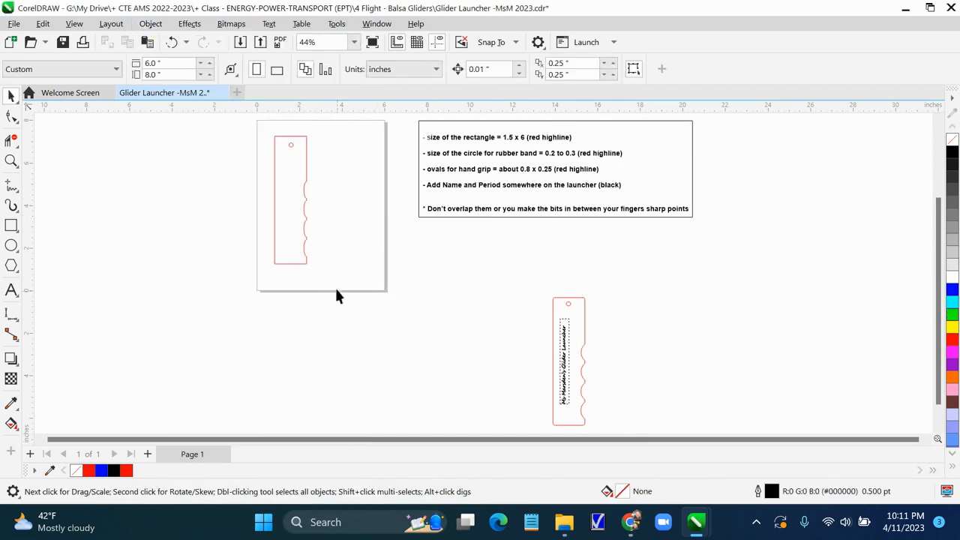
Zoom in to inspect the grouped launcher outline and its scalloped grip, then zoom to fit the page
scroll(336, 291, "up", 3)
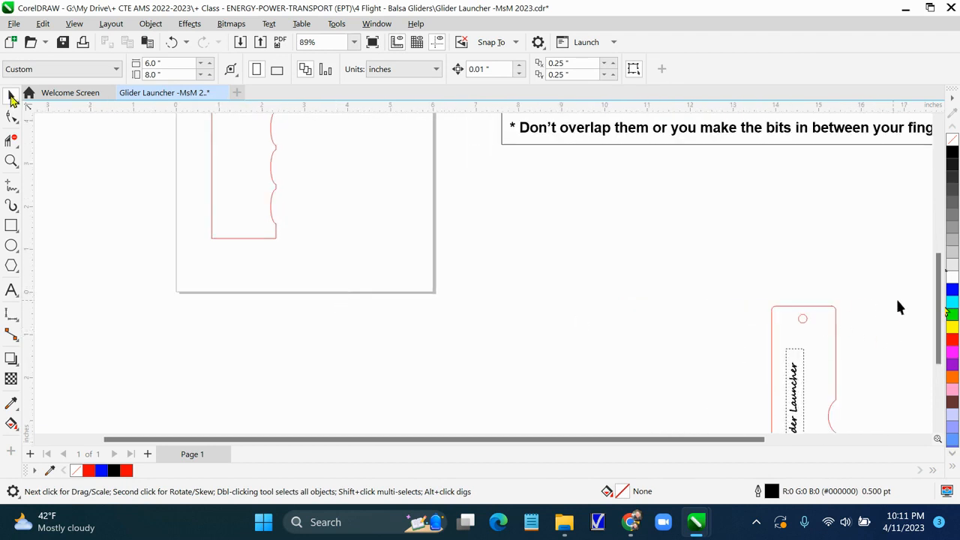
scroll(898, 306, "down", 1)
left_click_drag(938, 311, 942, 250)
scroll(433, 302, "up", 2)
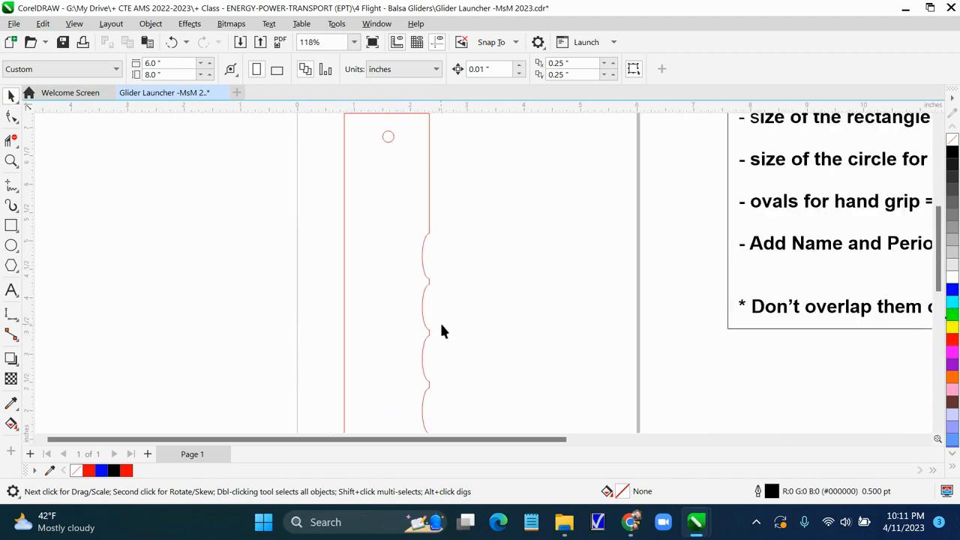
scroll(452, 334, "up", 3)
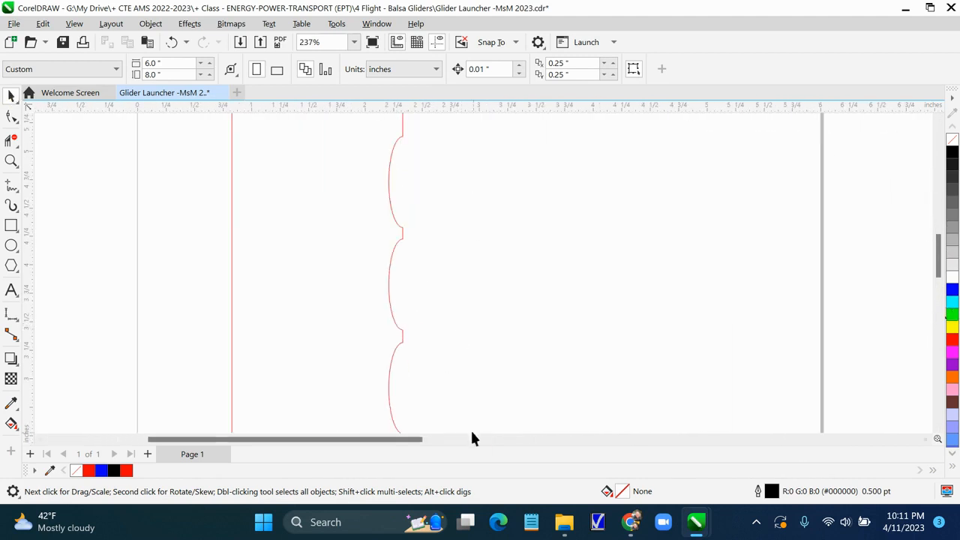
mouse_move(939, 264)
left_mouse_down()
mouse_move(940, 300)
mouse_move(935, 276)
left_mouse_up()
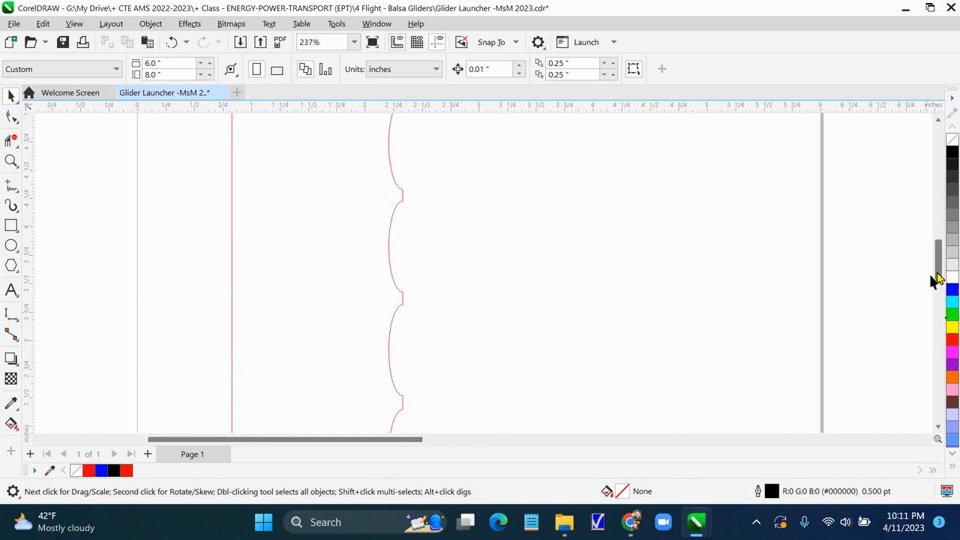
left_click(389, 246)
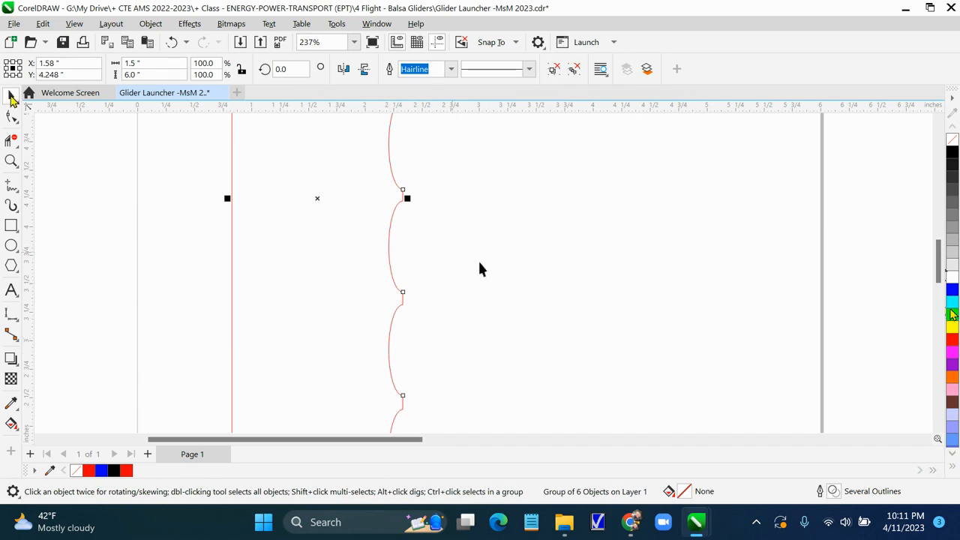
scroll(937, 283, "down", 1)
left_click_drag(937, 283, 933, 299)
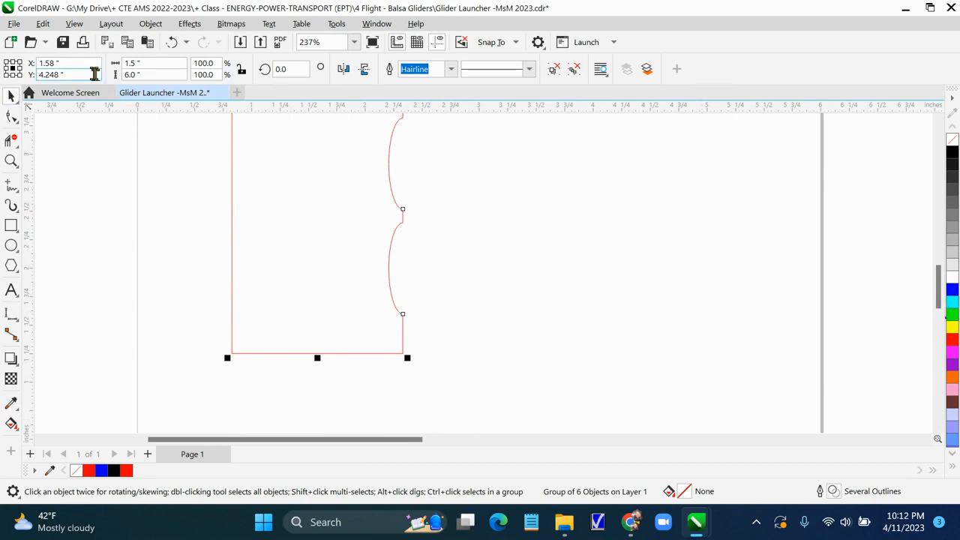
left_click(43, 24)
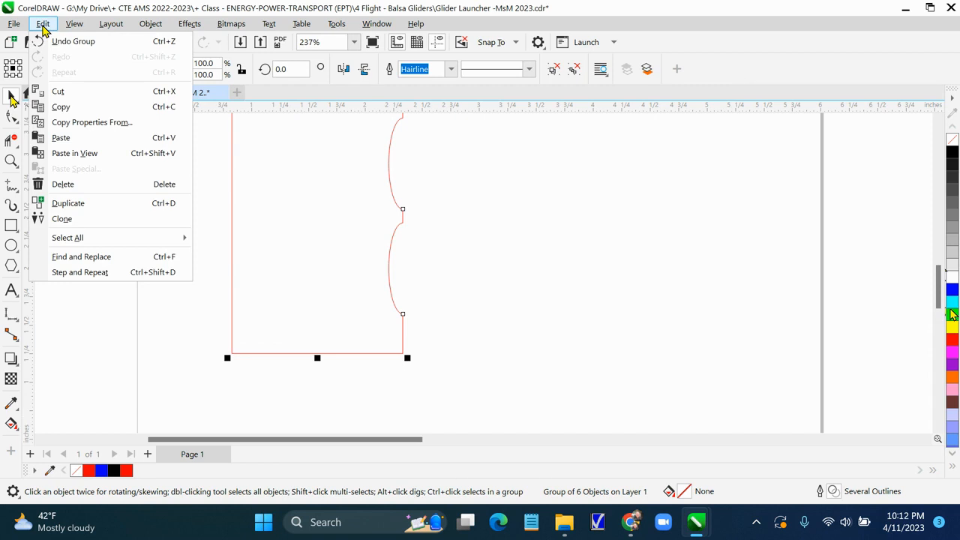
mouse_move(83, 25)
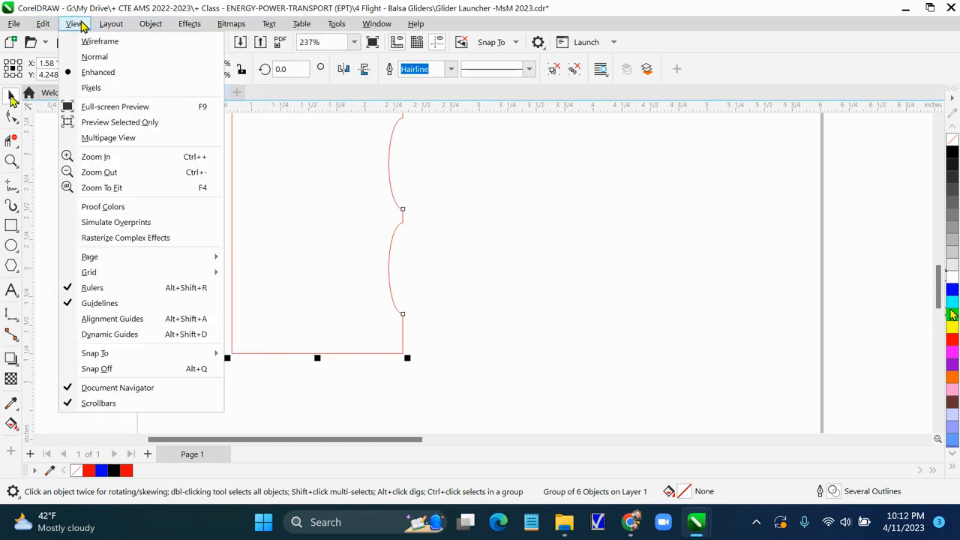
left_click(102, 187)
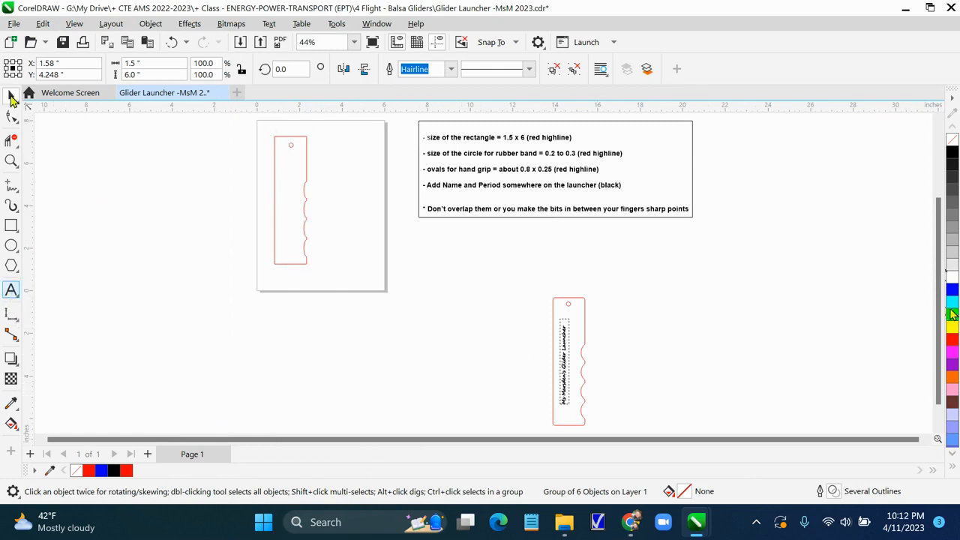
With the Text tool, type the teacher's name followed by Glider Launcher P. 1 as artistic text beside the page
left_click(12, 294)
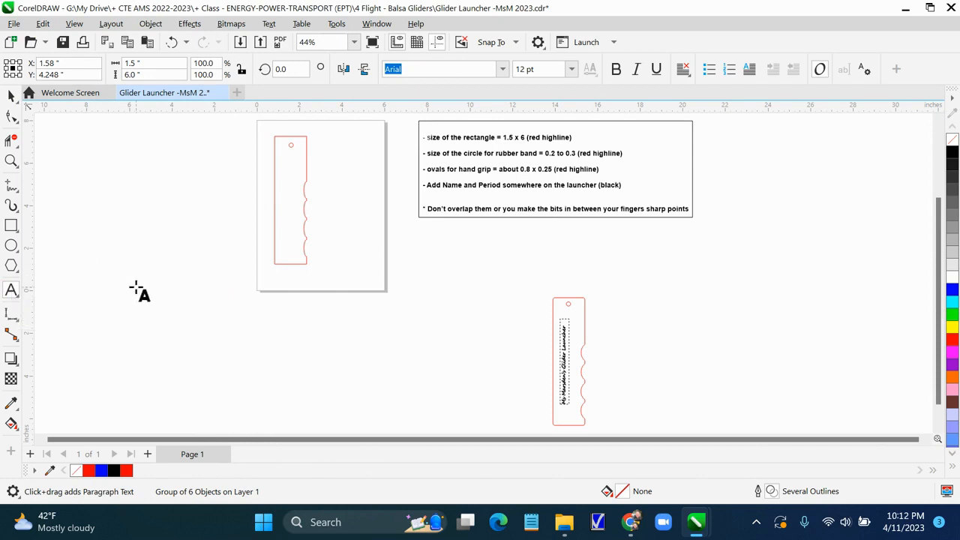
left_click(74, 194)
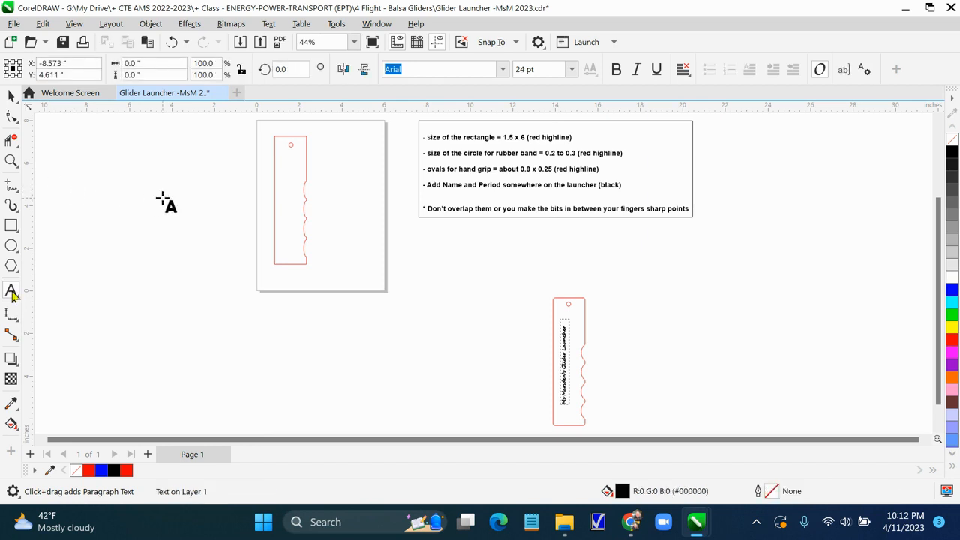
type("Ms. Marsden")
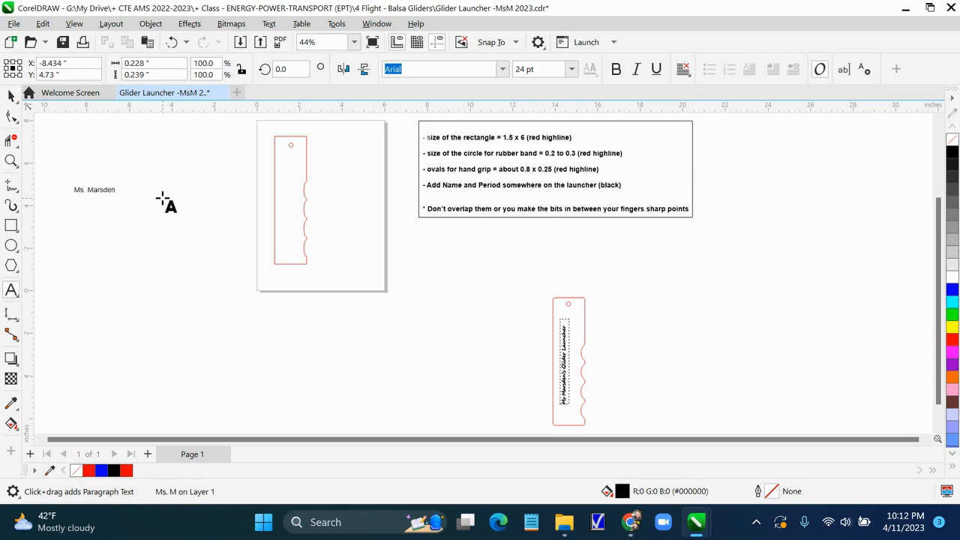
type(" Glider Launcher")
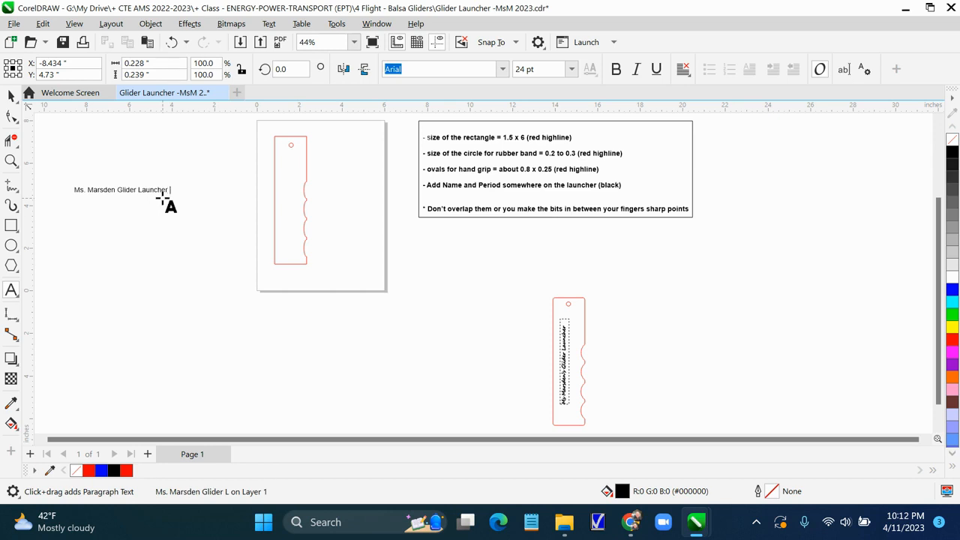
type(" P. 1")
left_click(126, 191)
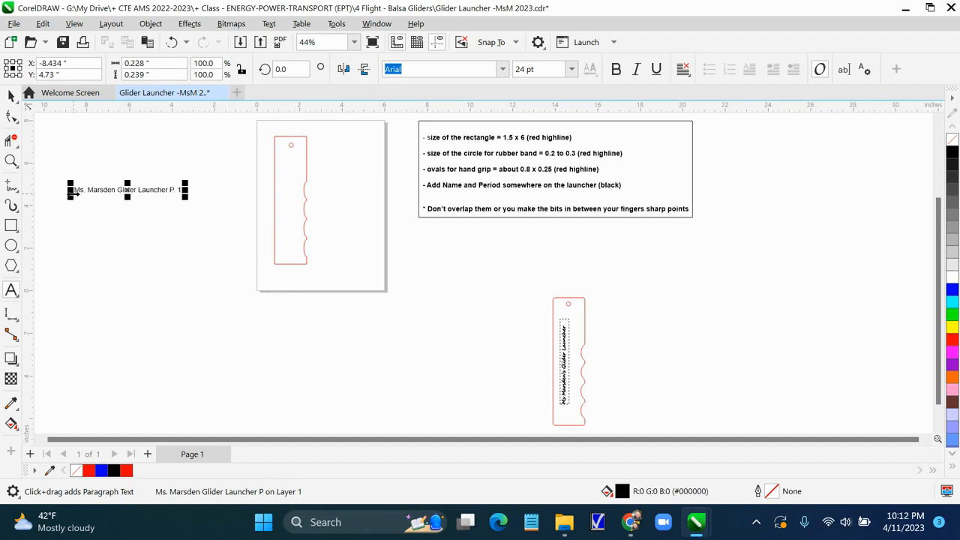
Select all of the name text and change its font to Cooper Black
scroll(182, 319, "up", 2)
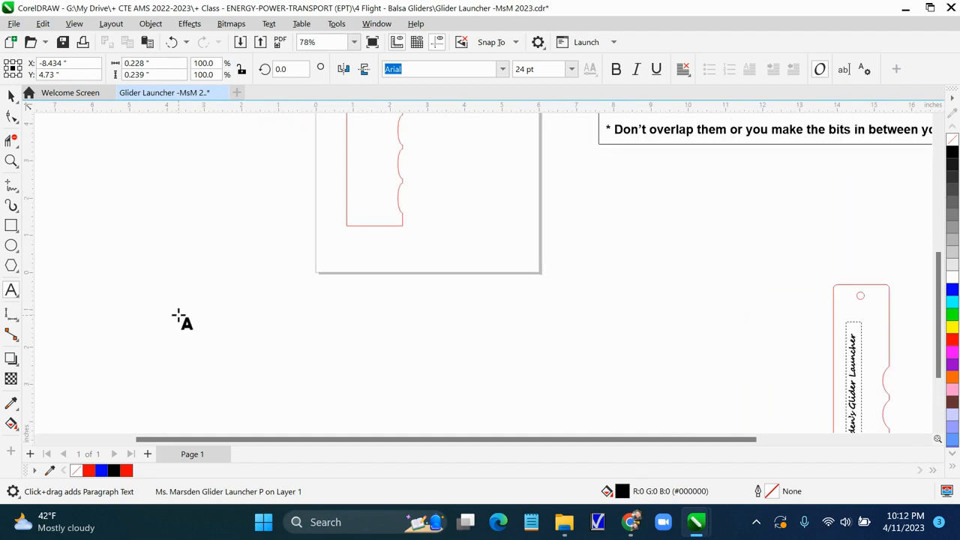
scroll(182, 320, "up", 2)
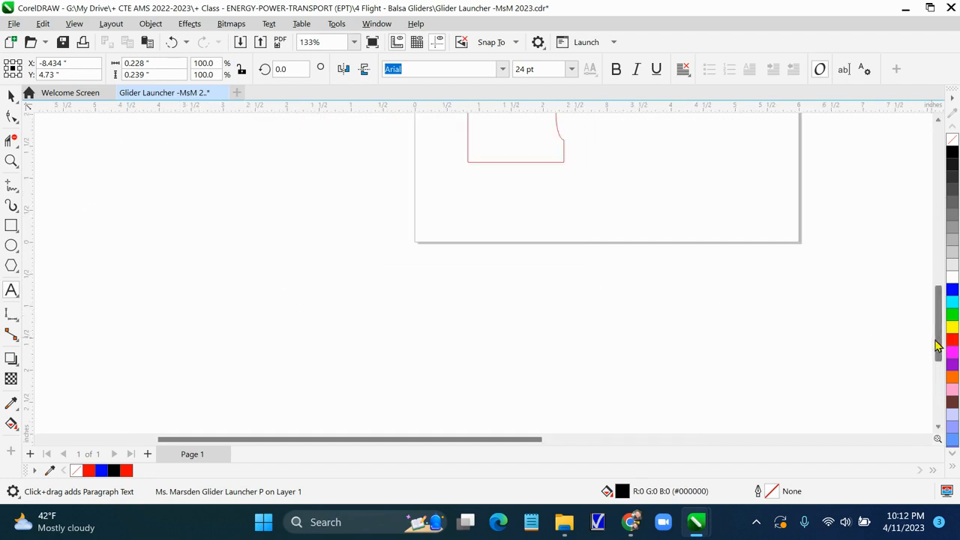
left_click_drag(937, 345, 937, 268)
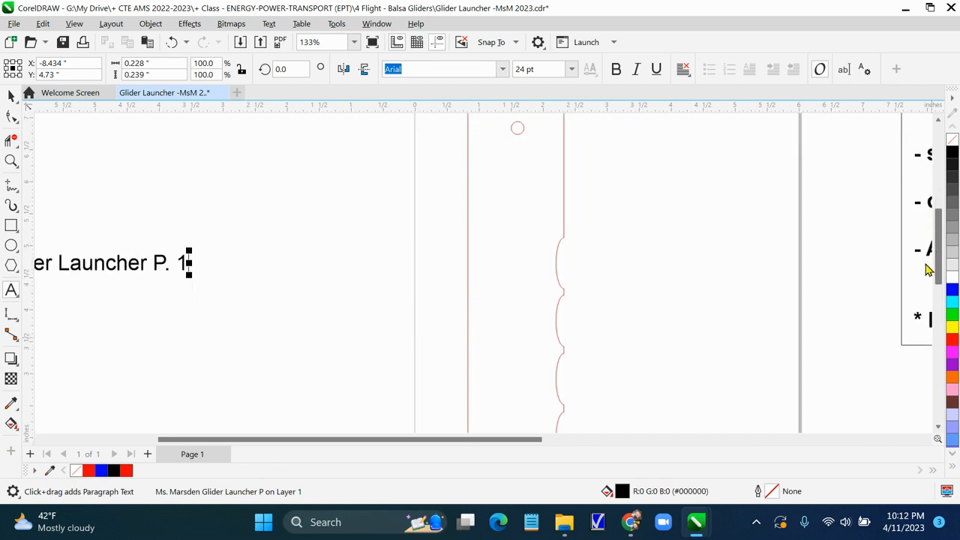
left_click_drag(367, 441, 259, 441)
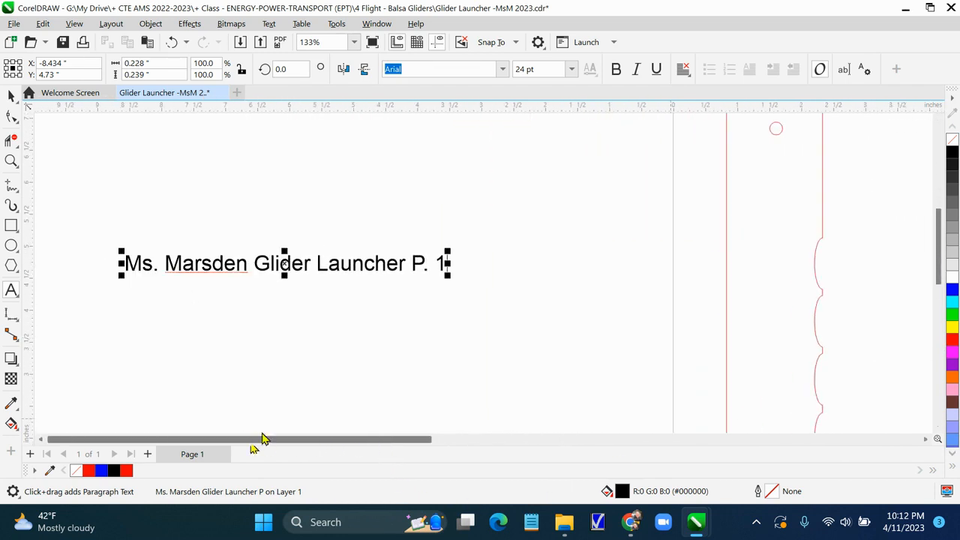
left_click(249, 315)
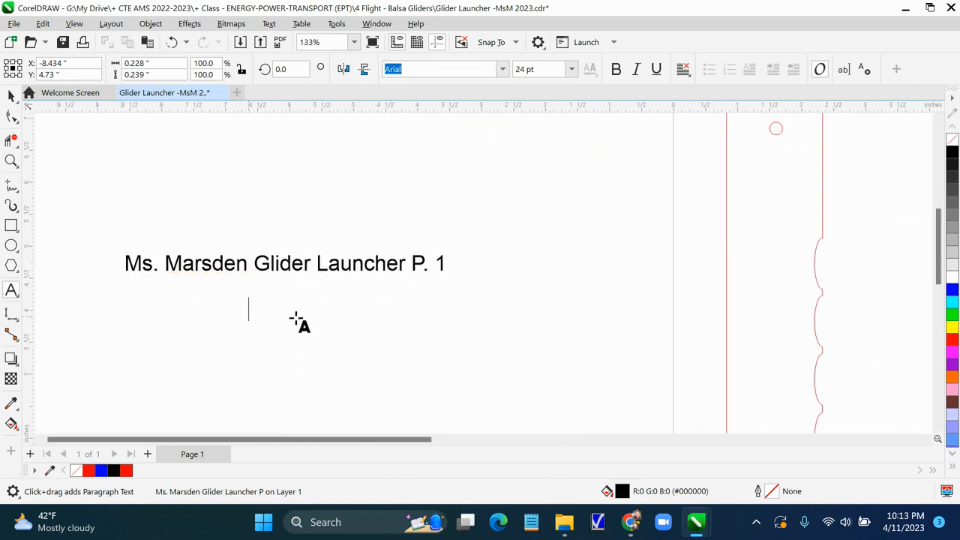
left_click(120, 264)
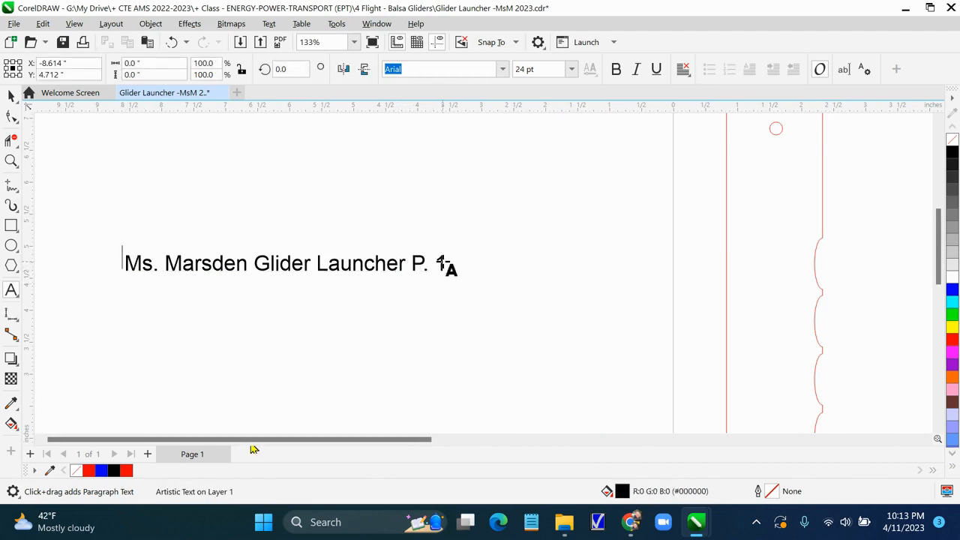
left_click(437, 268)
key("ctrl+a")
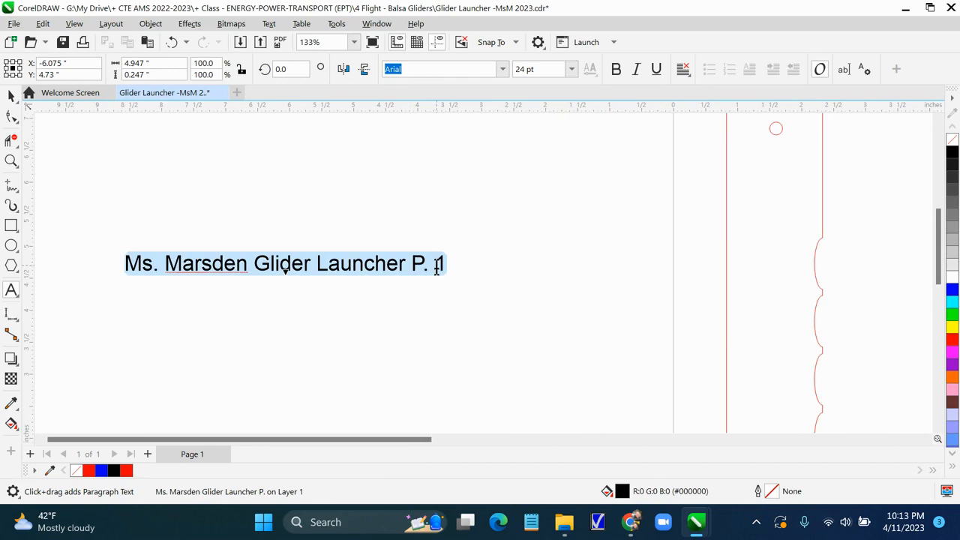
left_click(501, 70)
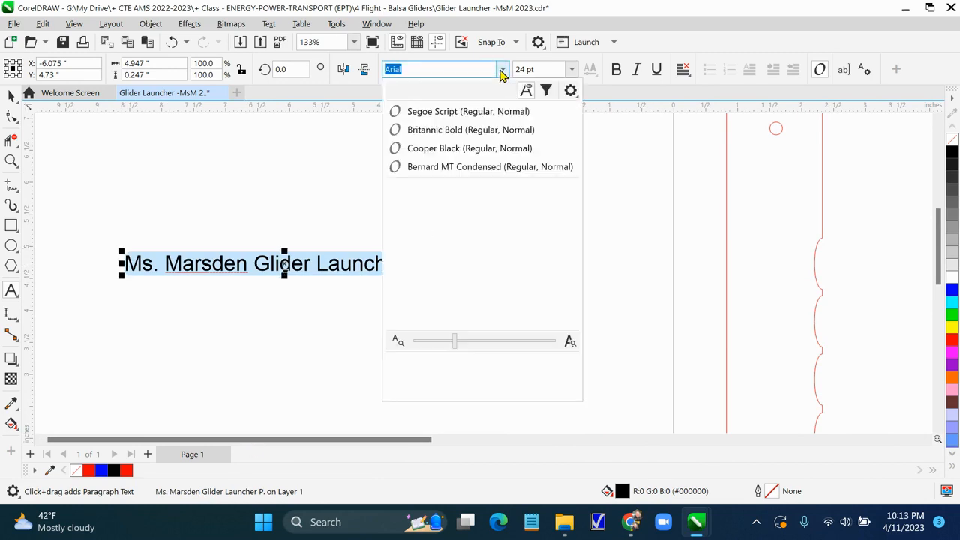
left_click(570, 341)
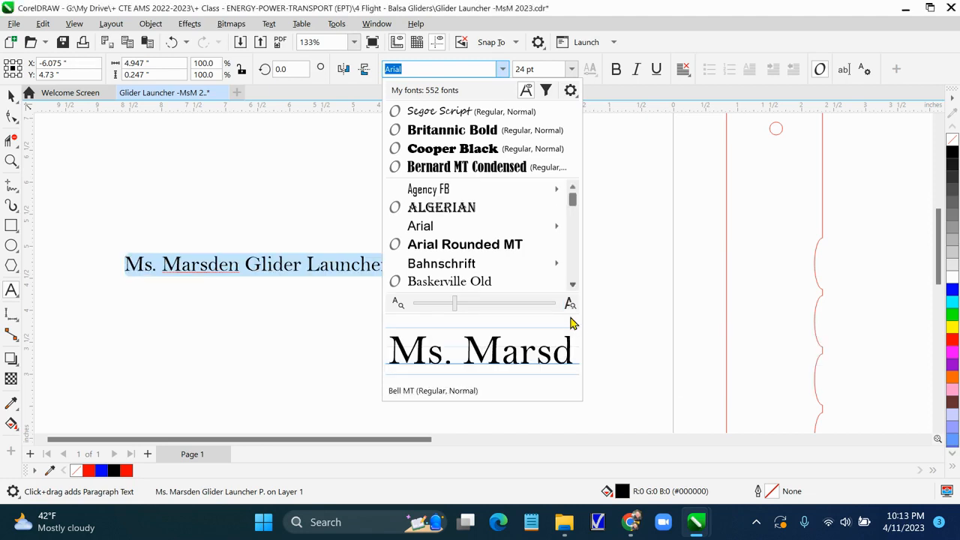
scroll(574, 282, "down", 5)
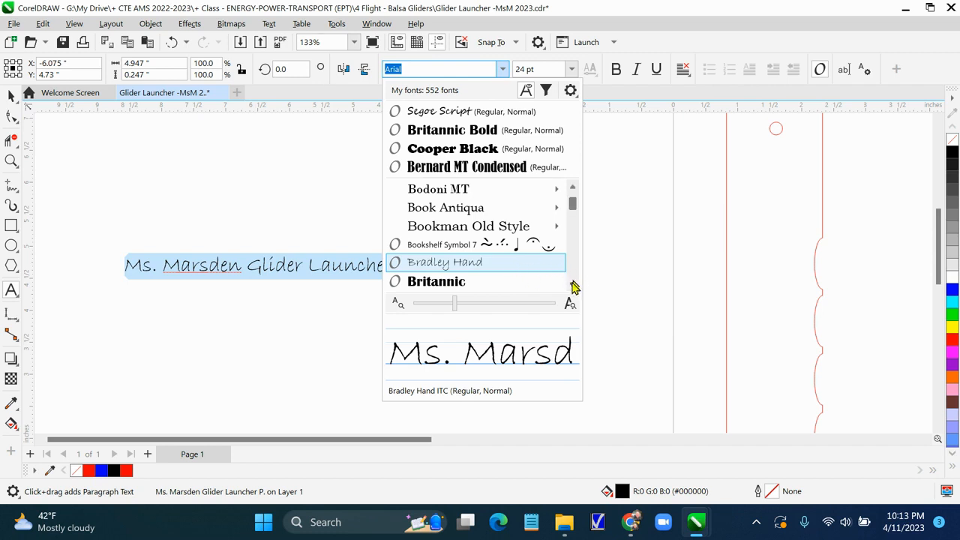
left_click(465, 148)
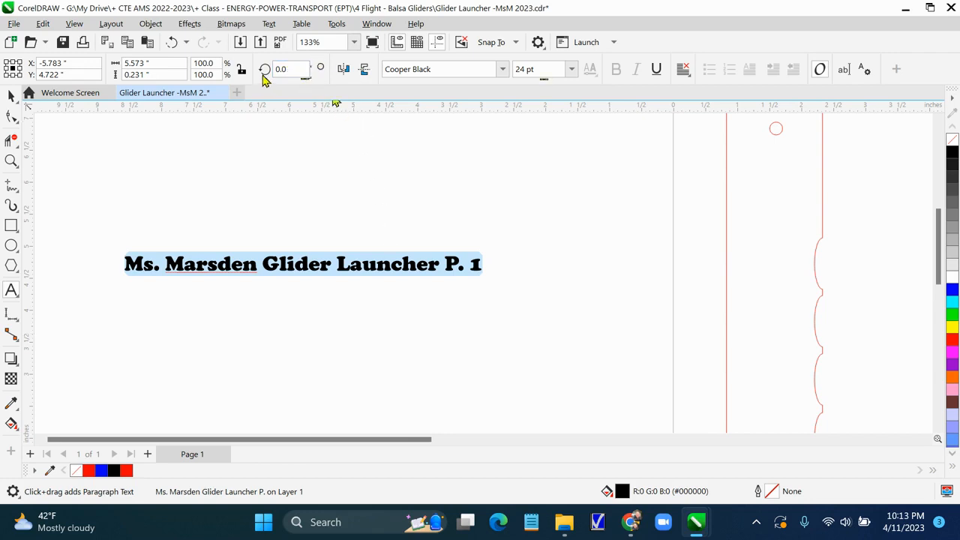
Rotate the name text 90 degrees and move it onto the launcher body along its left side
left_click_drag(296, 70, 271, 72)
type("90")
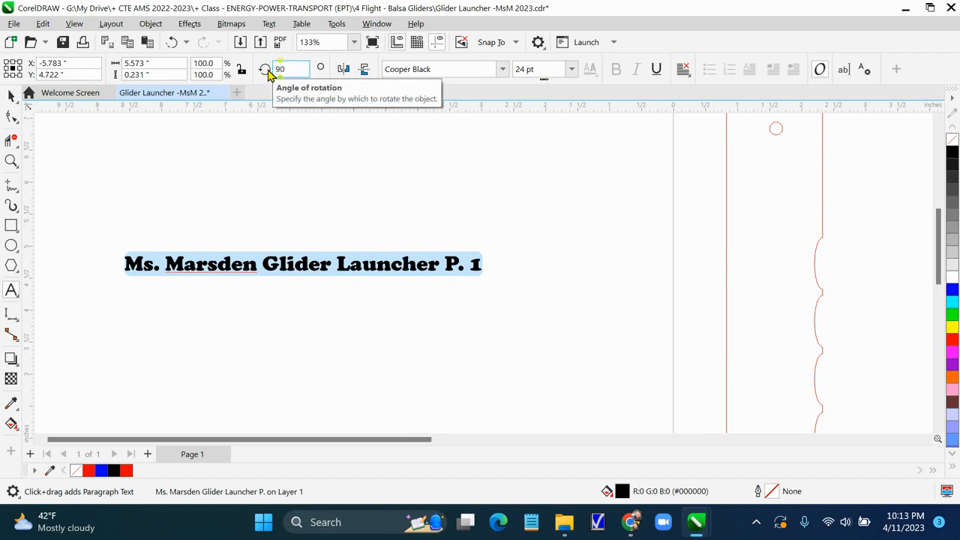
key("Return")
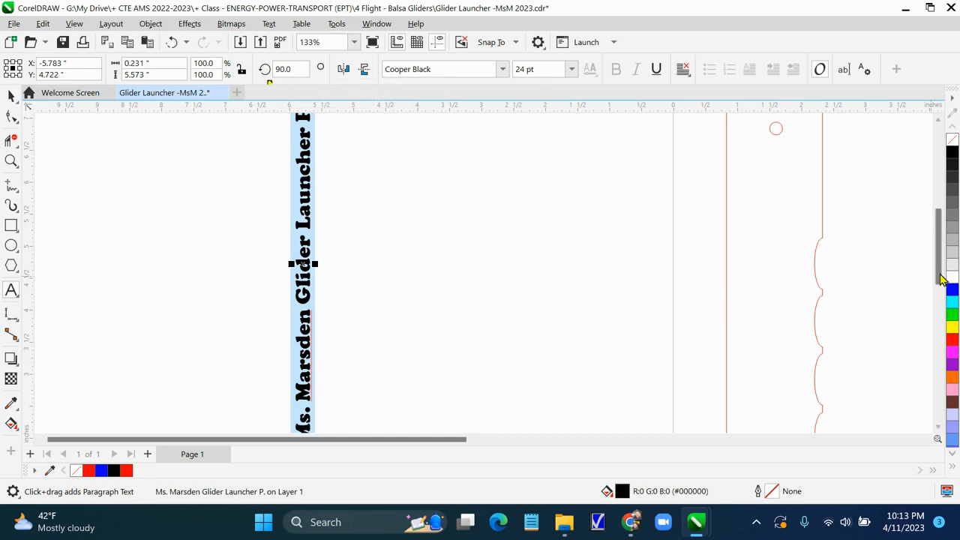
mouse_move(941, 277)
left_mouse_down()
mouse_move(938, 302)
mouse_move(937, 289)
left_mouse_up()
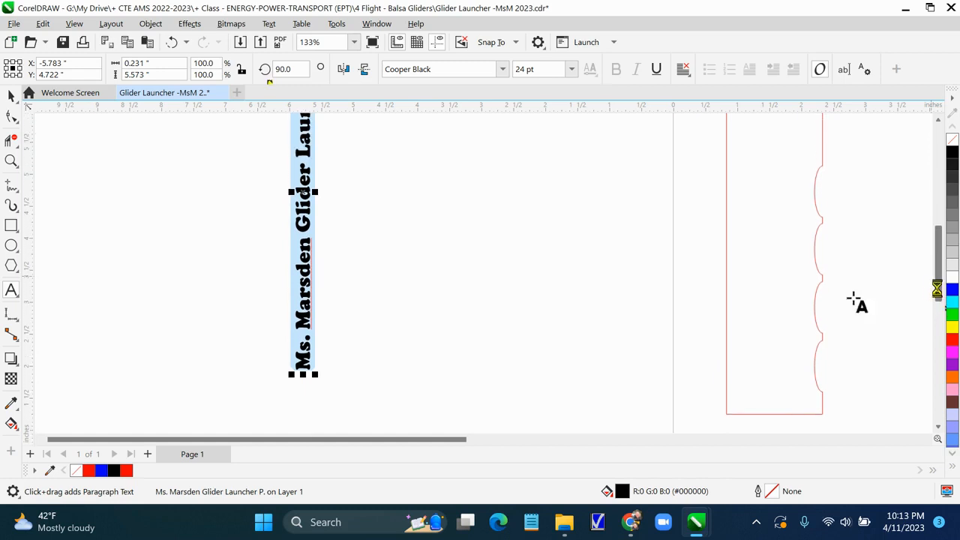
left_click(11, 96)
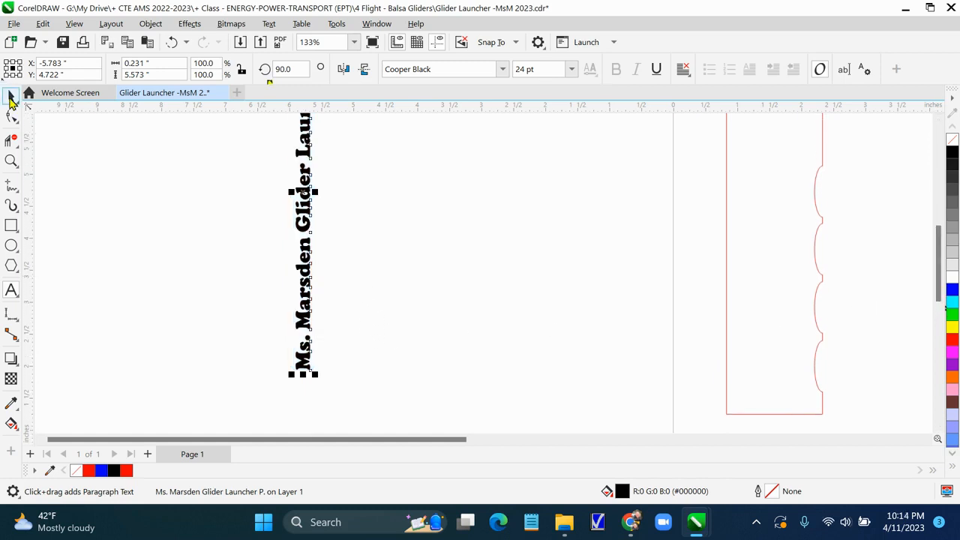
left_click_drag(306, 221, 766, 254)
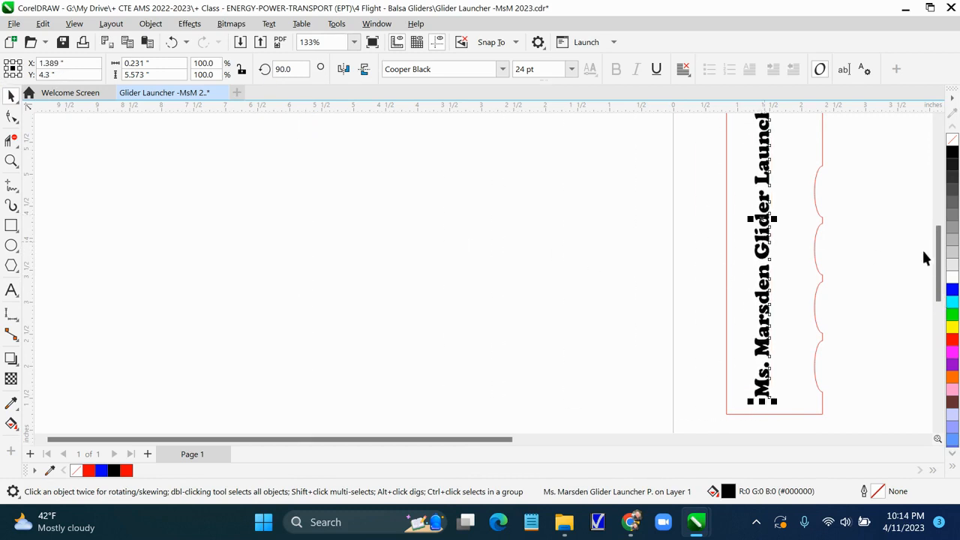
Select all of the rotated name text and set its font size to 18 pt
left_click_drag(937, 272, 937, 252)
double_click(762, 307)
double_click(762, 308)
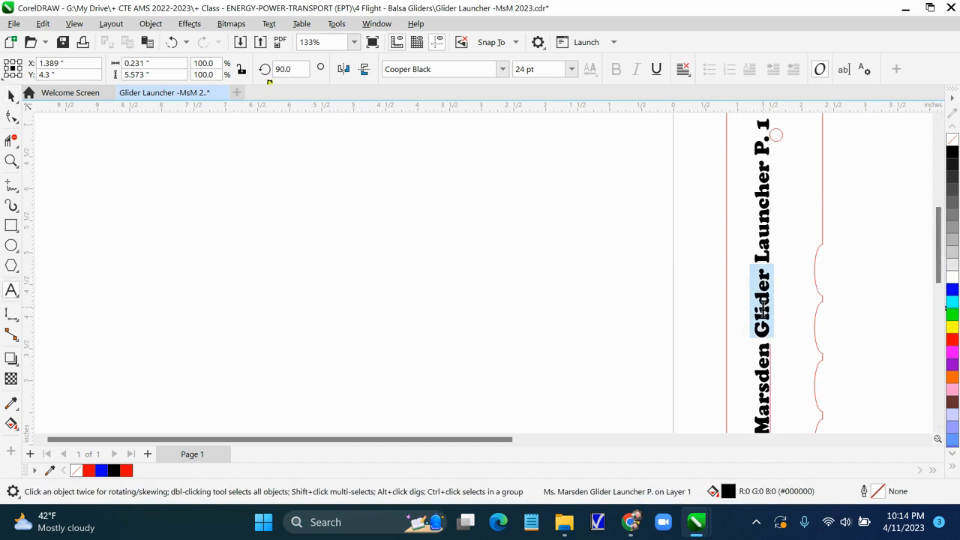
triple_click(762, 308)
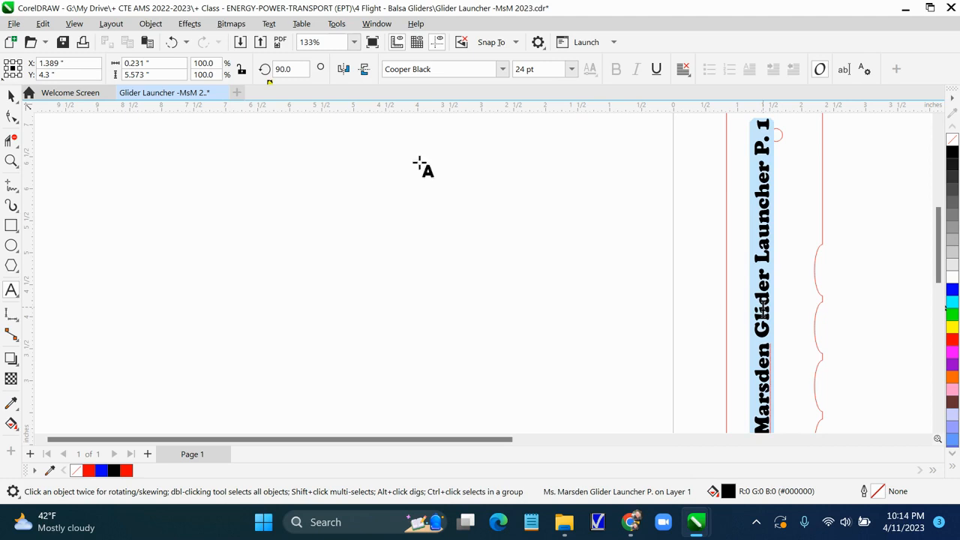
left_click(572, 70)
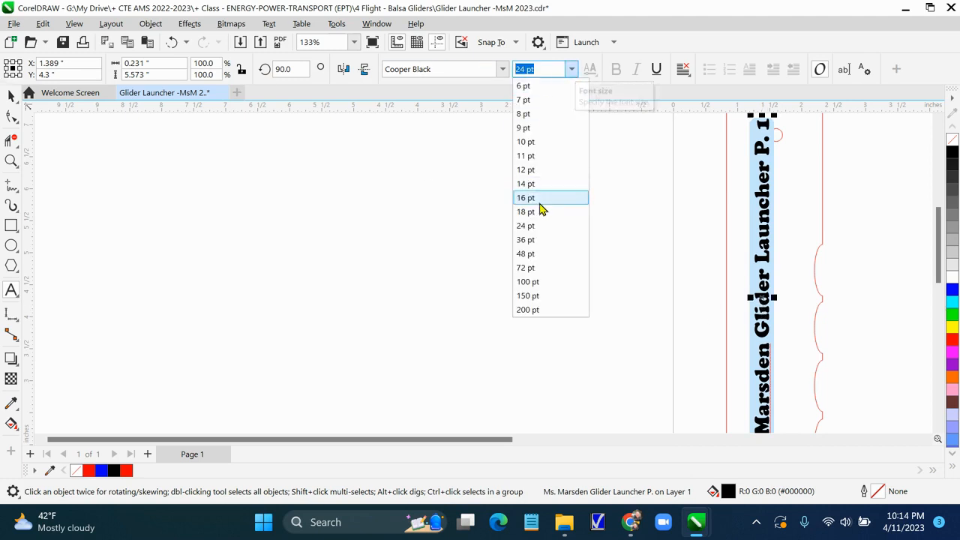
left_click(530, 211)
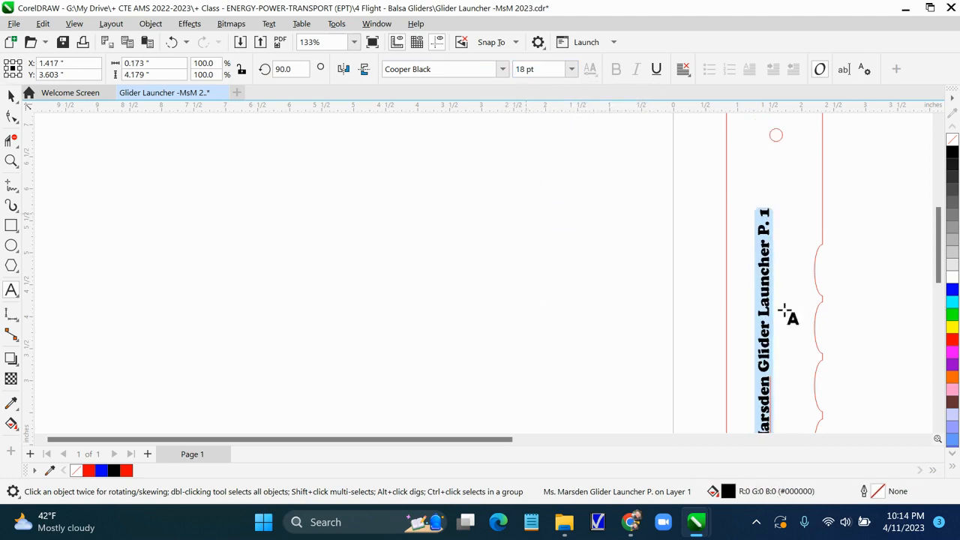
scroll(939, 274, "down", 1)
left_click_drag(939, 273, 937, 292)
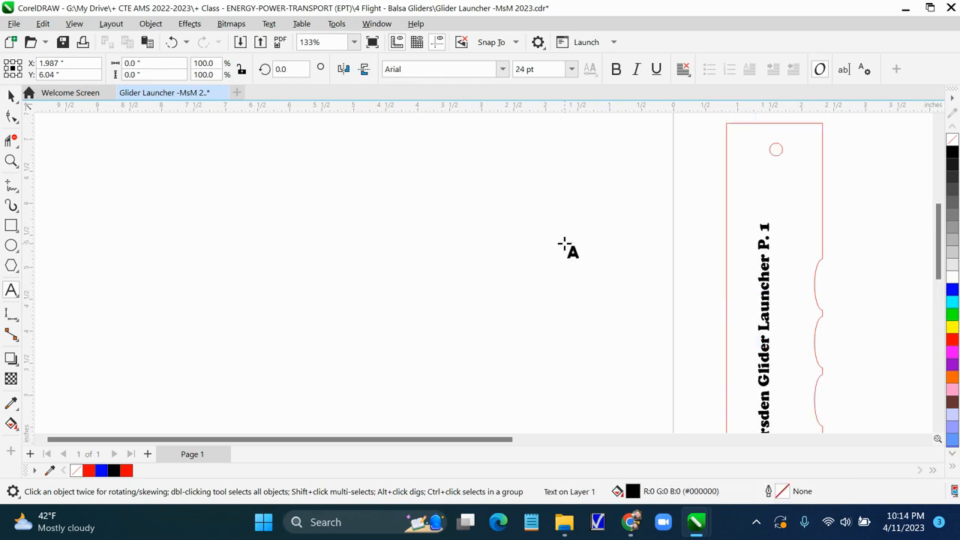
left_click(776, 149)
left_click_drag(776, 149, 772, 150)
left_click(790, 159)
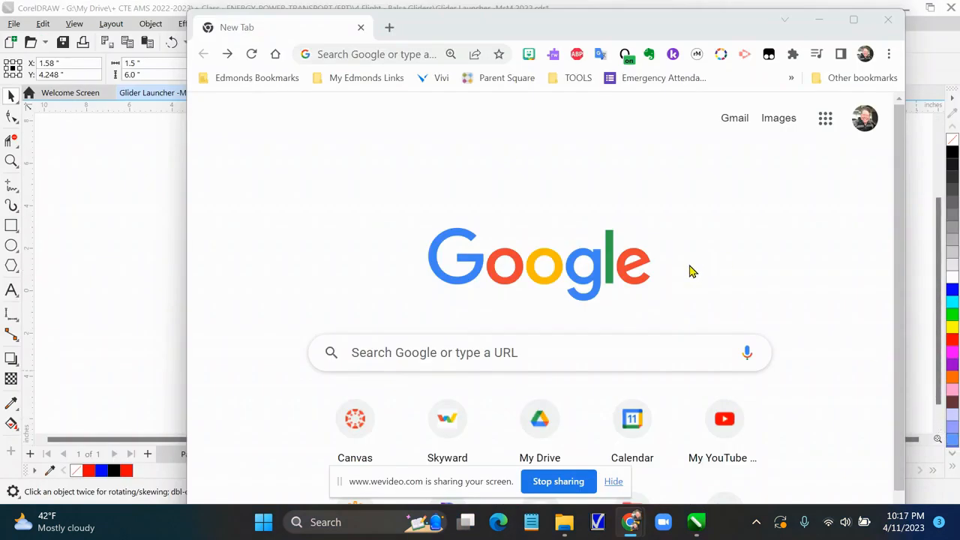
Switch to the web browser and search Google for motorcycle black and white
left_click(624, 355)
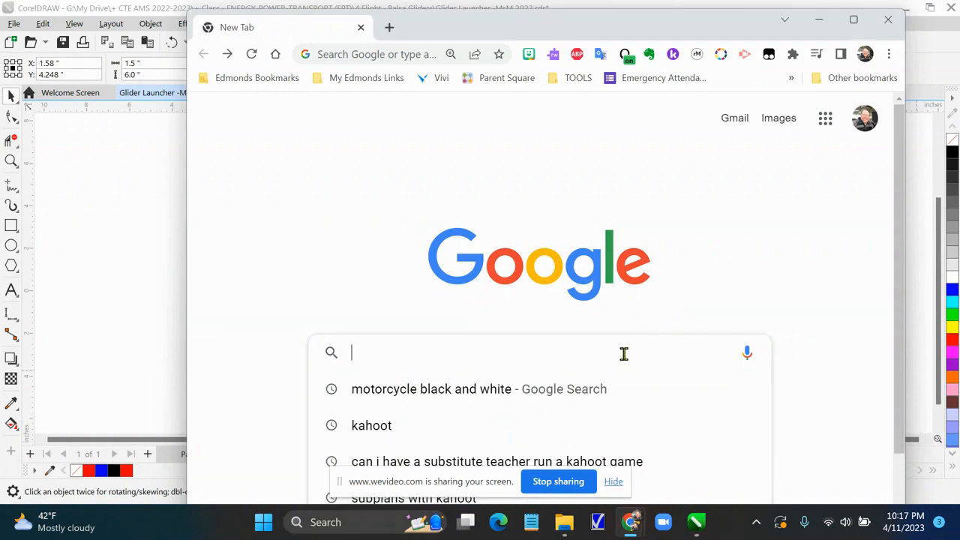
type("motorc")
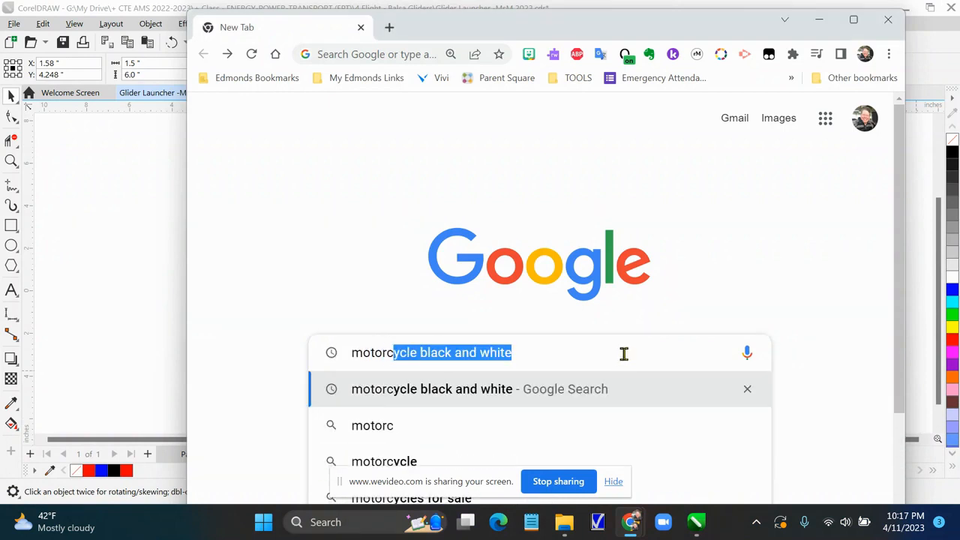
type("ycle ")
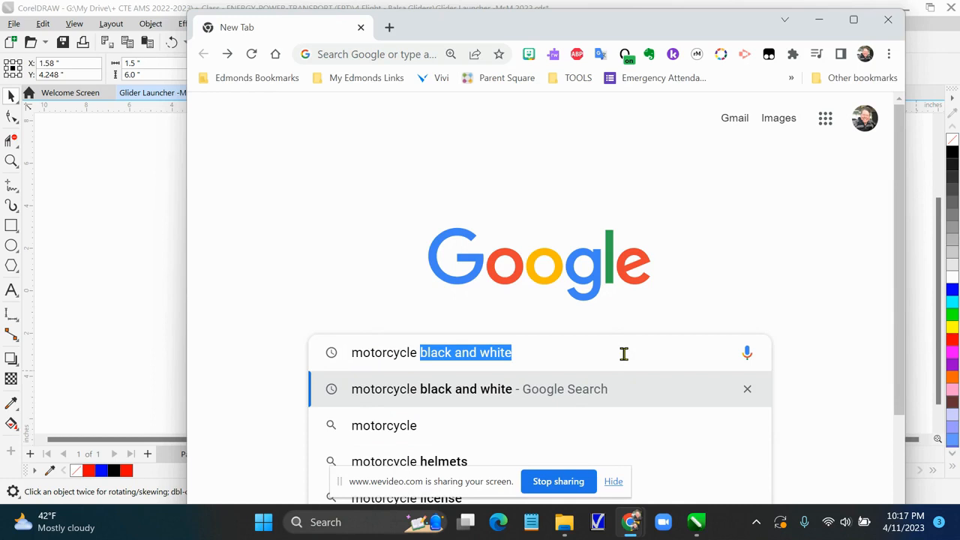
type("bla")
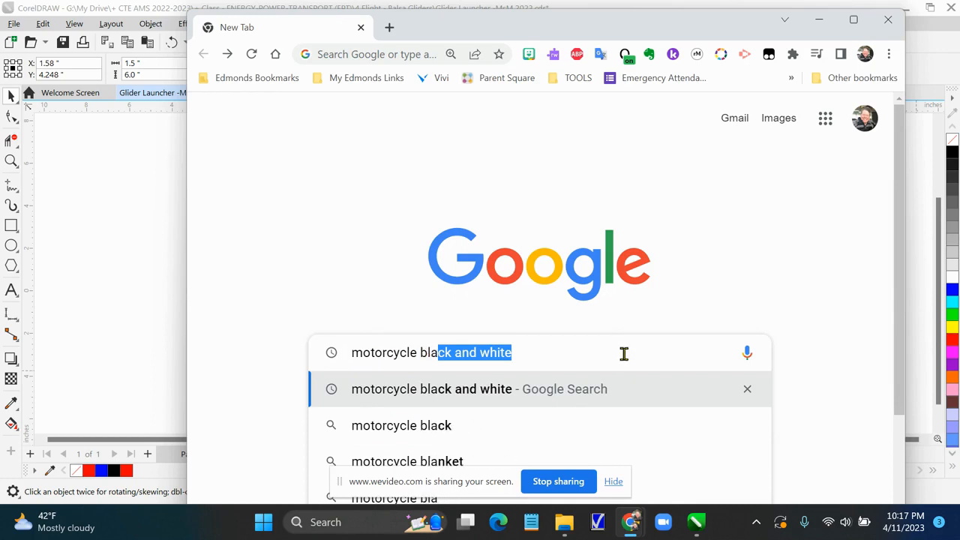
type("ck and white")
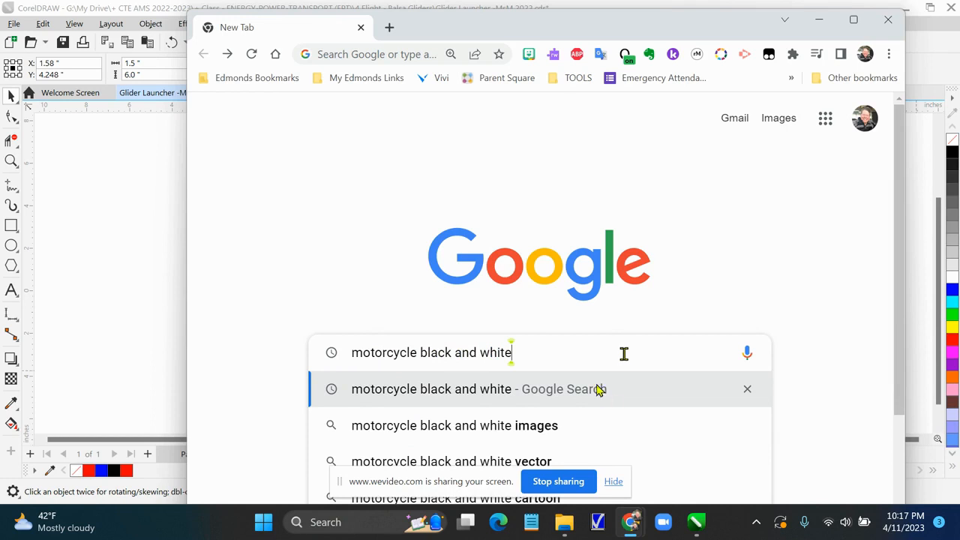
left_click_drag(474, 484, 698, 539)
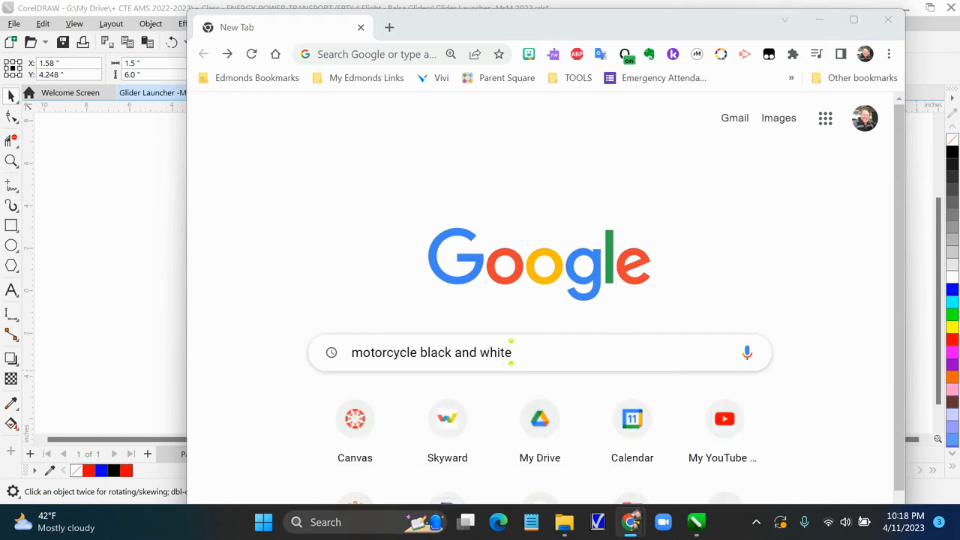
left_click(582, 353)
key("Return")
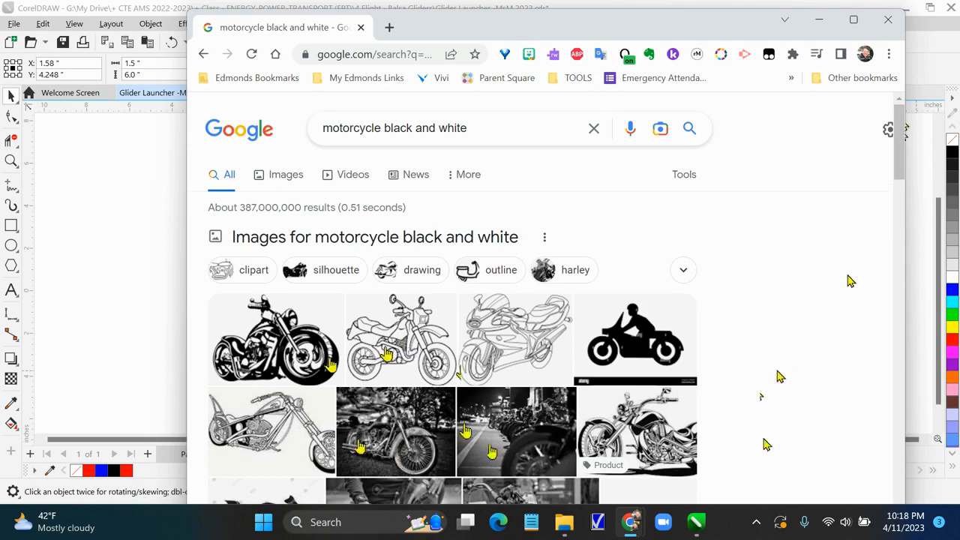
Filter the image results to drawings and scroll through the motorcycle pictures
left_click_drag(904, 176, 904, 182)
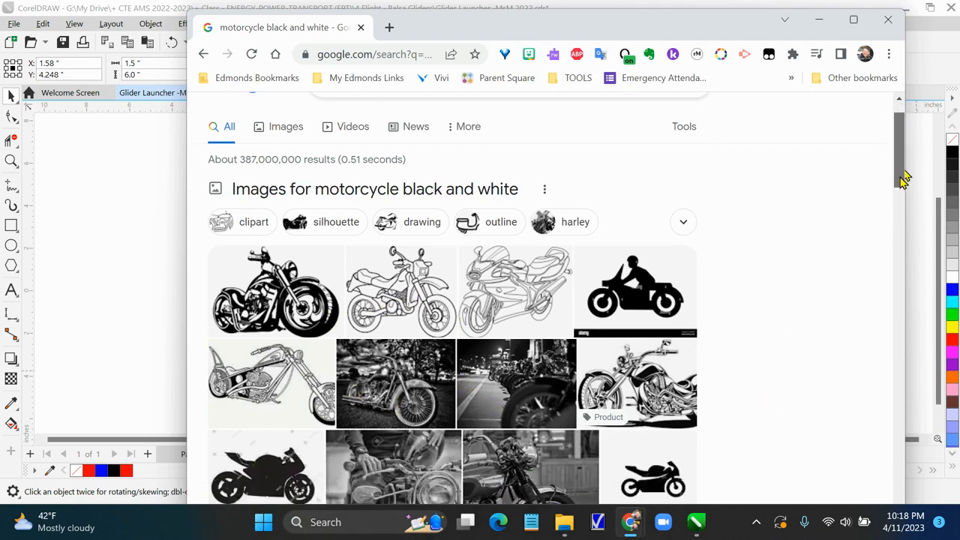
left_click_drag(904, 178, 904, 183)
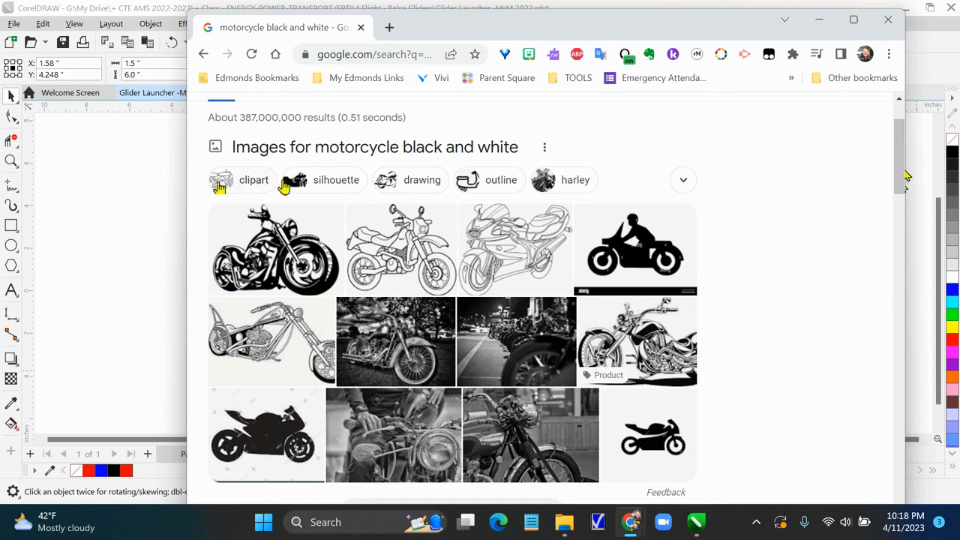
left_click(431, 185)
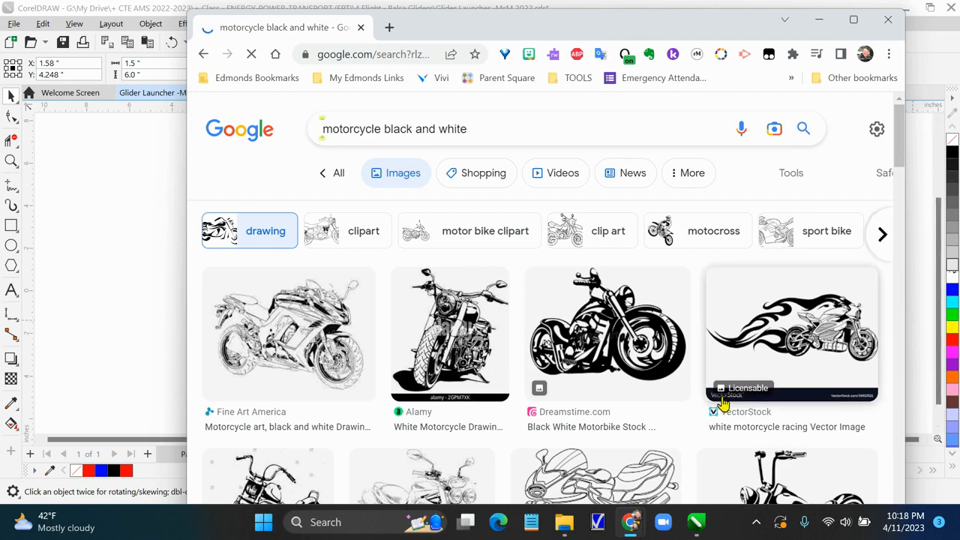
scroll(722, 407, "down", 5)
scroll(628, 416, "down", 8)
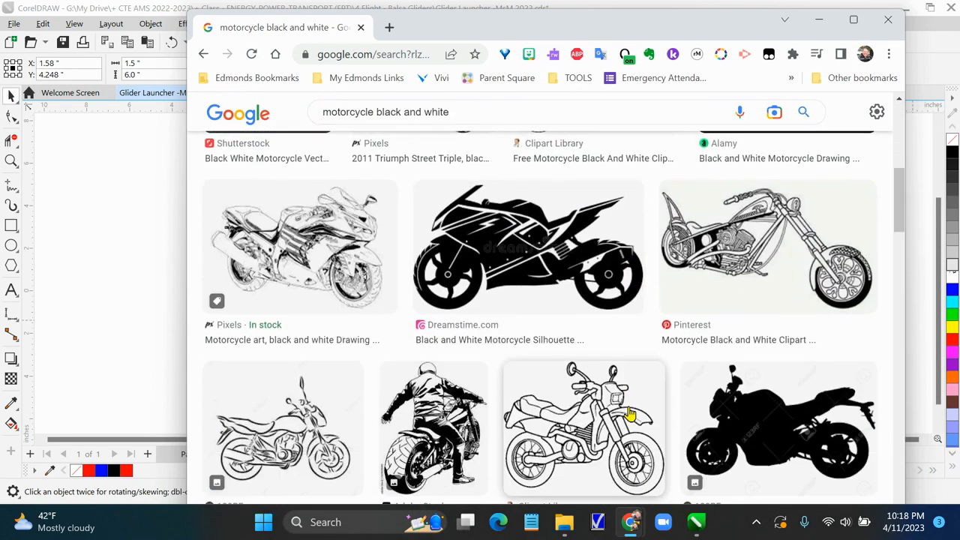
scroll(609, 403, "down", 3)
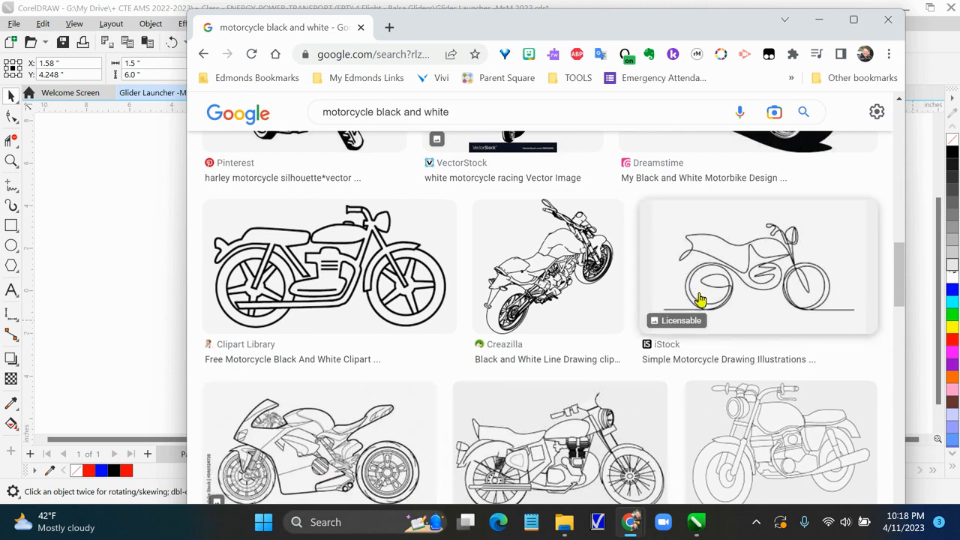
Copy the simple single-line motorcycle drawing from the image results
left_click(753, 280)
right_click(741, 276)
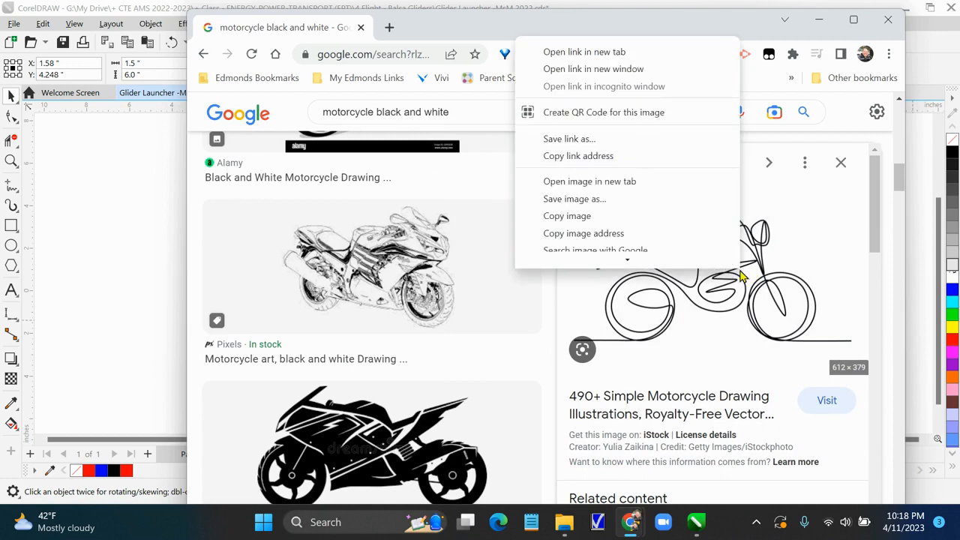
scroll(637, 225, "down", 1)
left_click(578, 185)
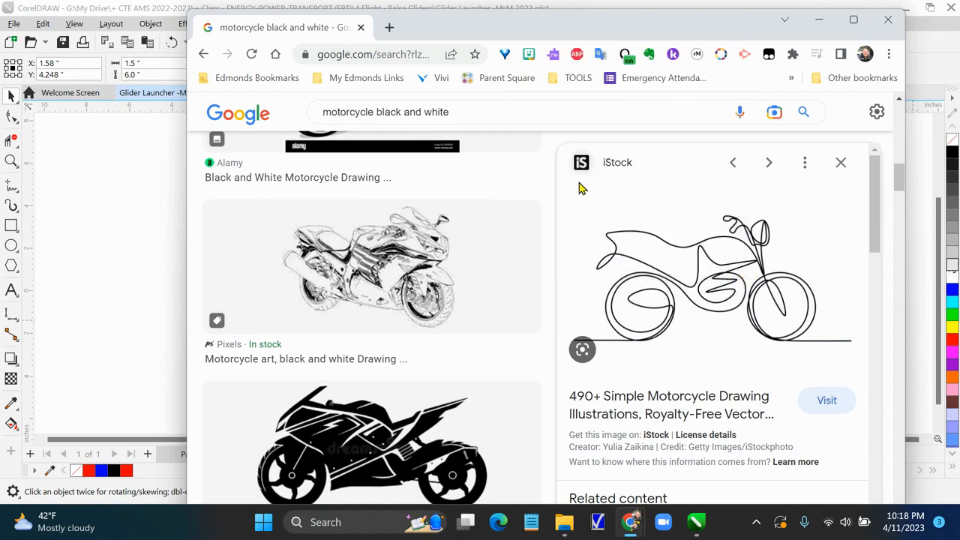
Return to CorelDRAW and paste the copied motorcycle image onto the desktop area
left_click(137, 236)
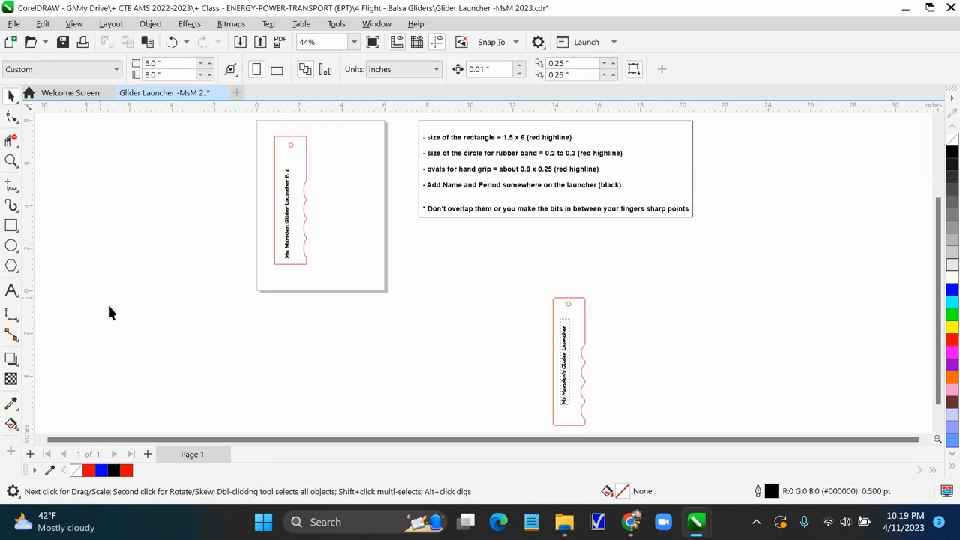
right_click(114, 277)
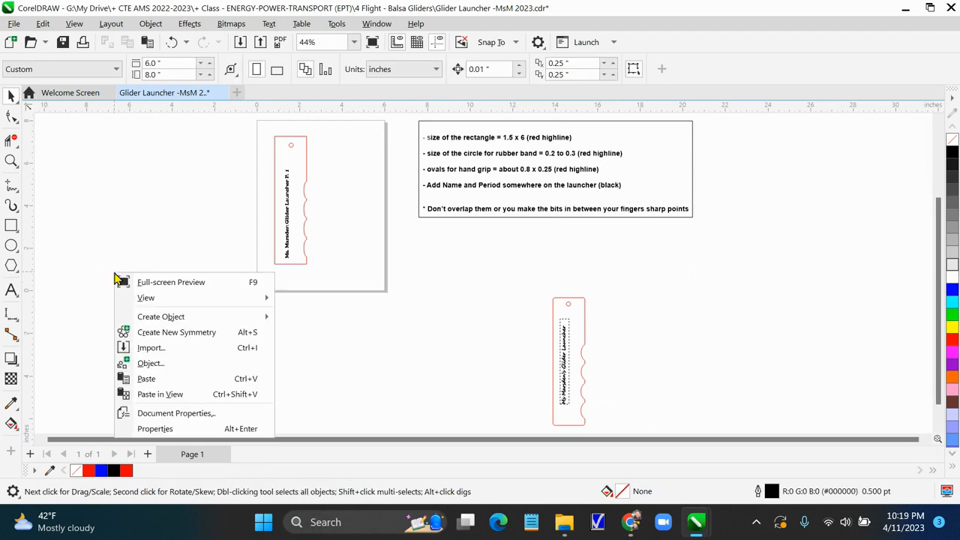
left_click(150, 379)
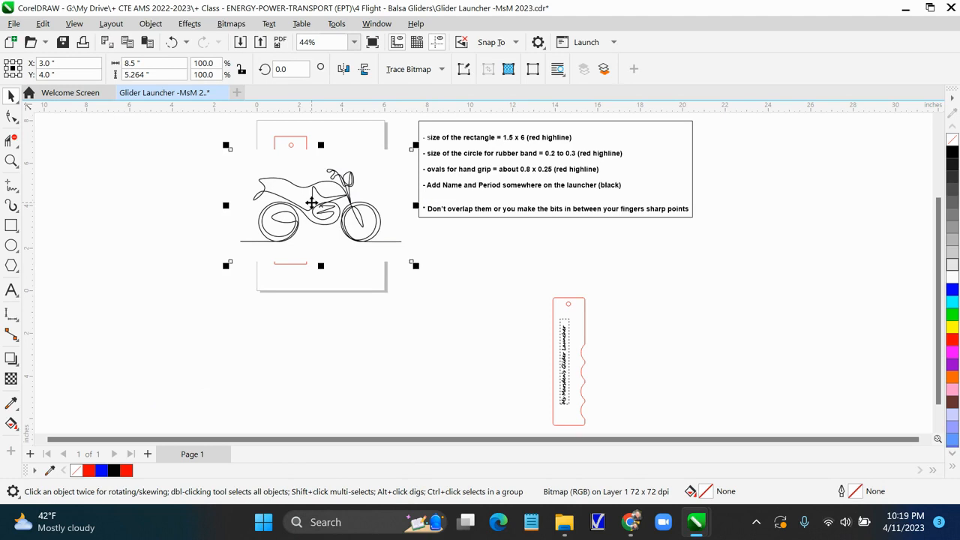
Scale the motorcycle image down to about 12.8% and move it onto the launcher just below the rubber-band hole
left_click_drag(416, 264, 261, 199)
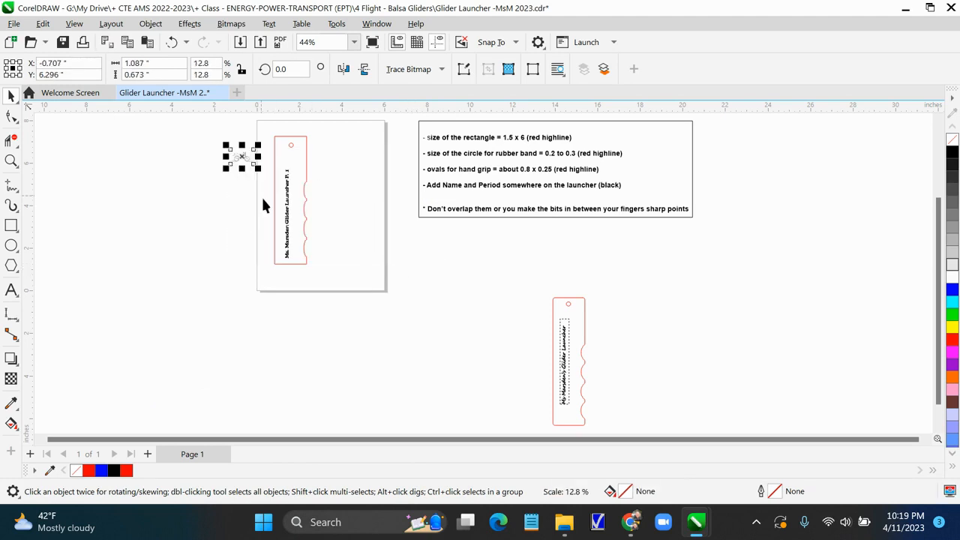
scroll(203, 300, "up", 2)
scroll(207, 328, "up", 2)
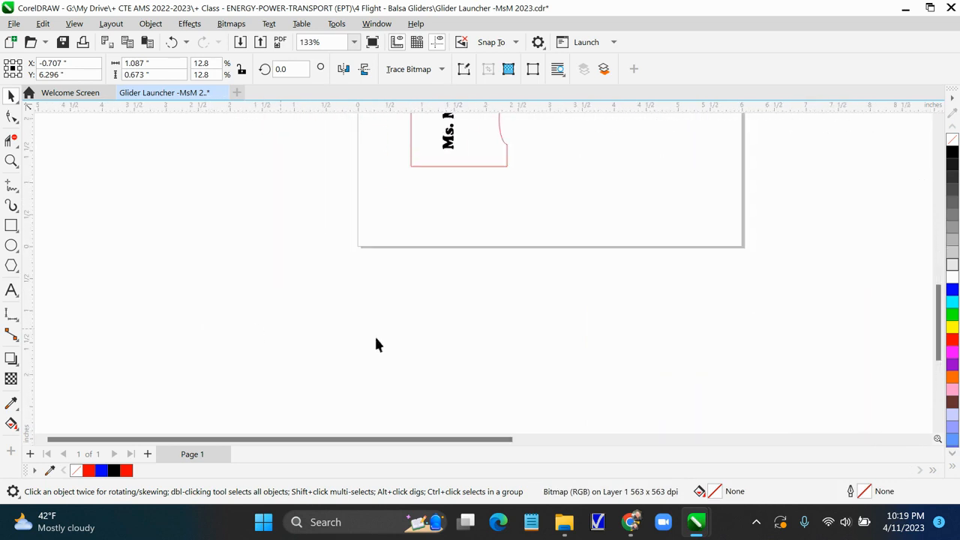
left_click_drag(940, 339, 940, 243)
left_click_drag(309, 245, 456, 251)
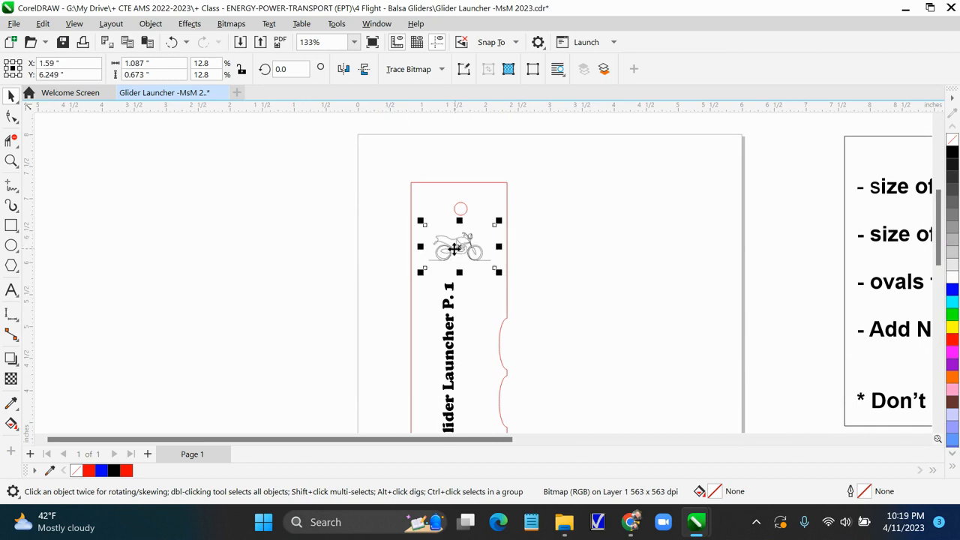
Select the motorcycle image within the launcher and rotate it 90 degrees
left_click(506, 301)
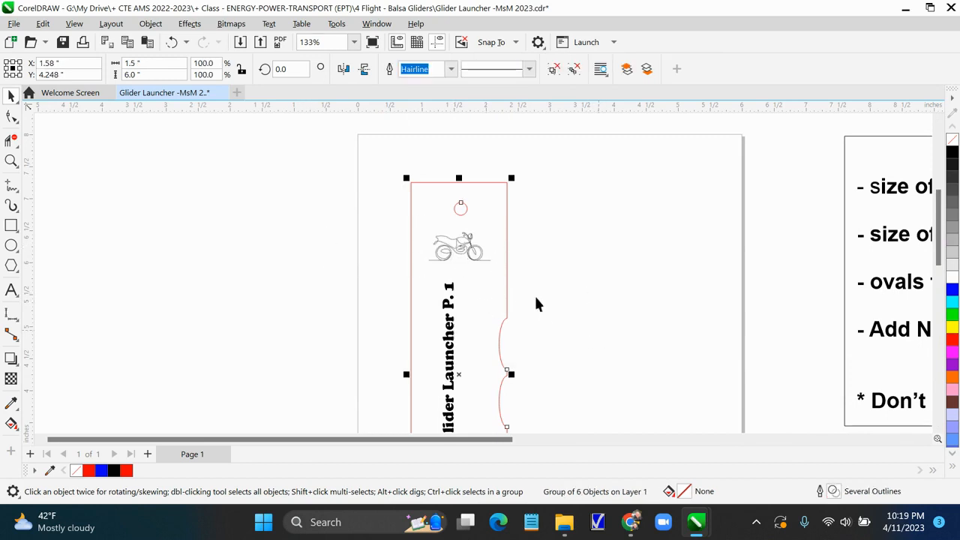
left_click(462, 247)
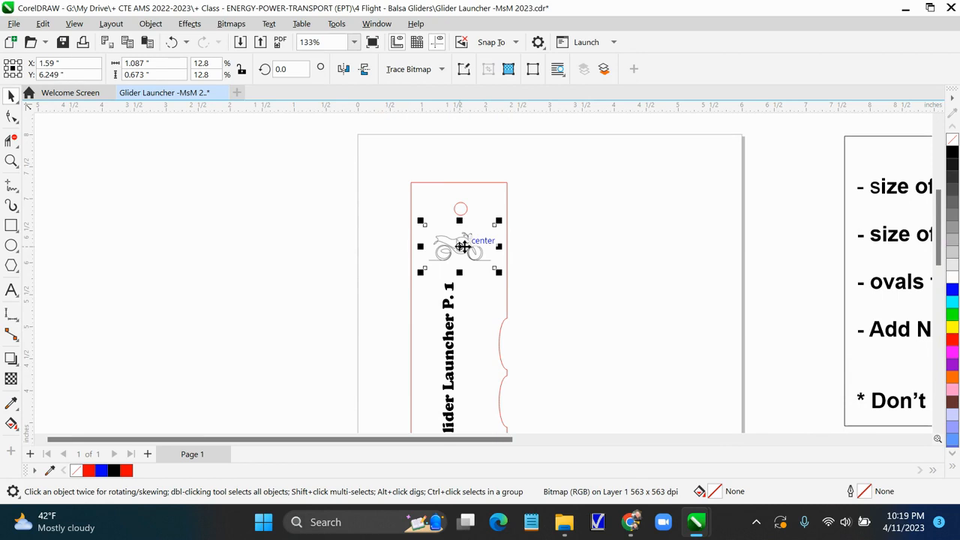
left_click(293, 69)
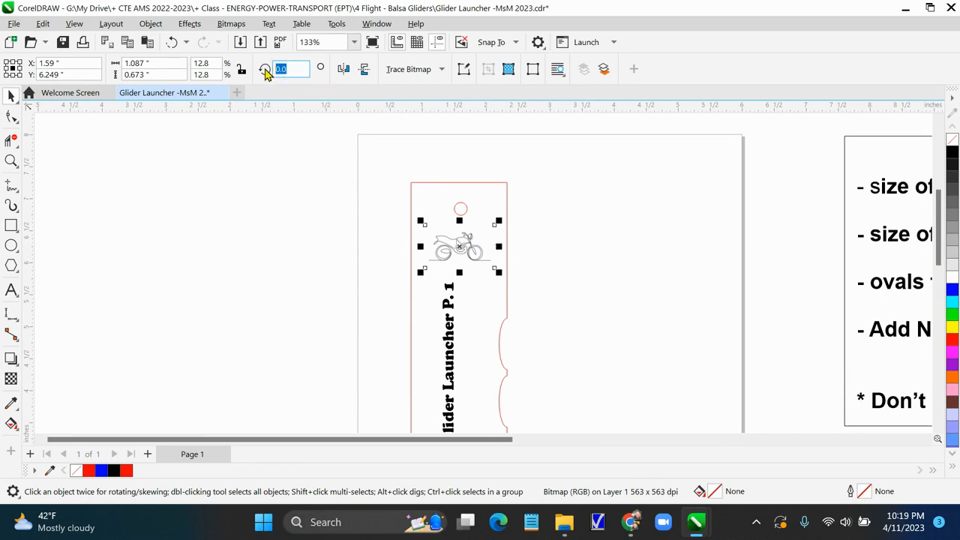
type("90")
key("Return")
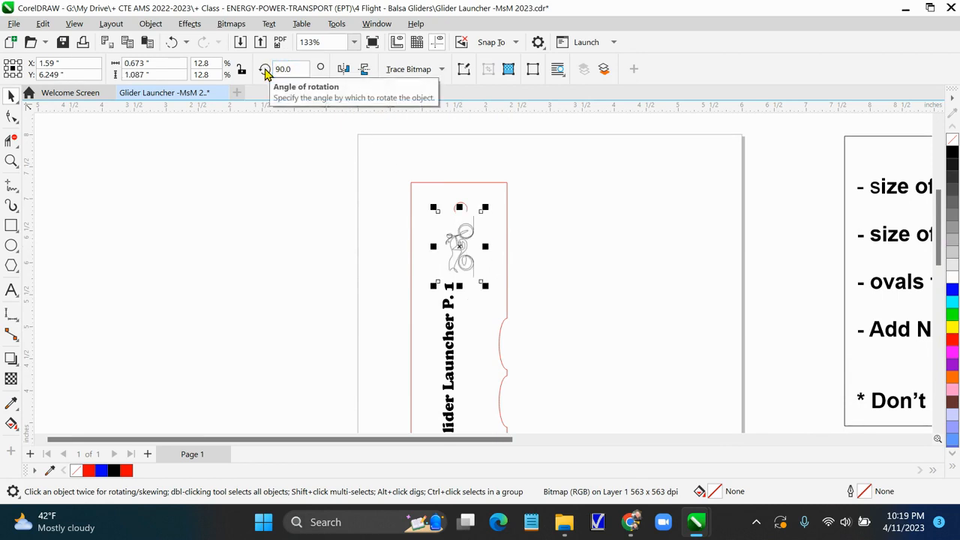
Shrink the rotated motorcycle image to about 9.6% and center it on the launcher above the name text
left_click(462, 304)
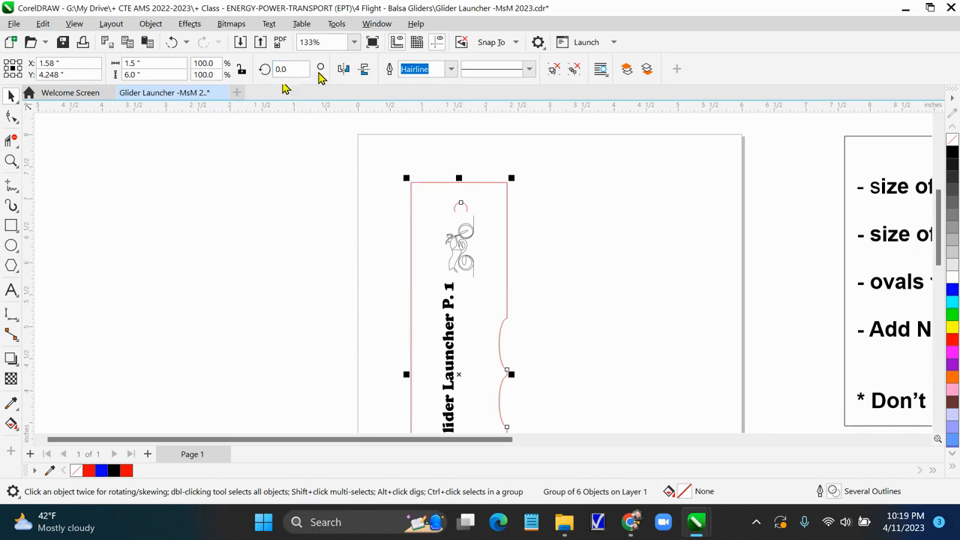
left_click(461, 253, "ctrl")
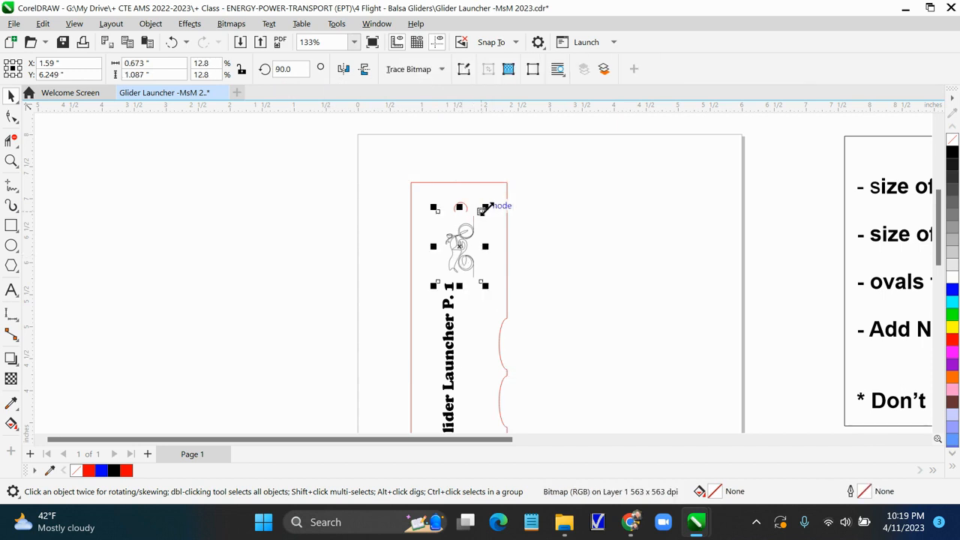
left_click_drag(486, 207, 469, 224)
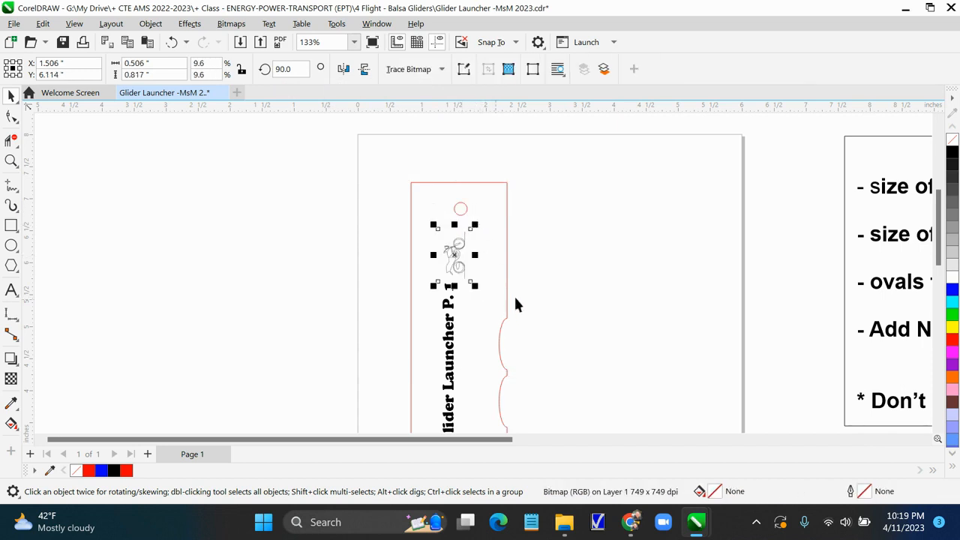
left_click(488, 275)
left_click(458, 253, "ctrl")
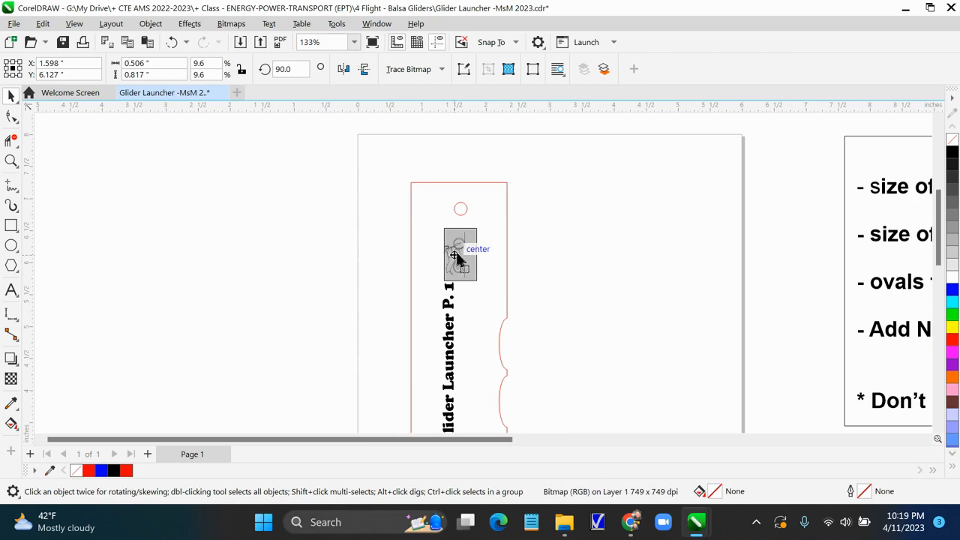
left_click(576, 304)
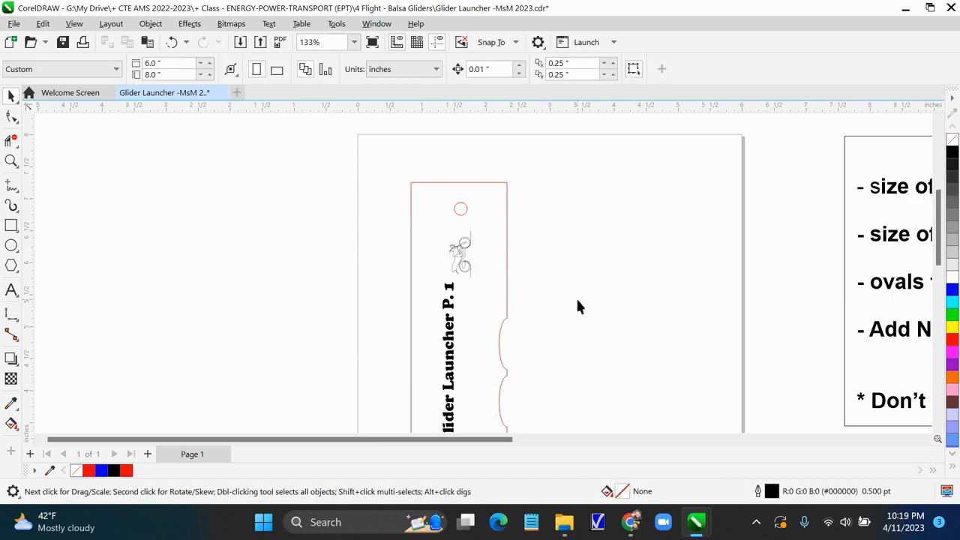